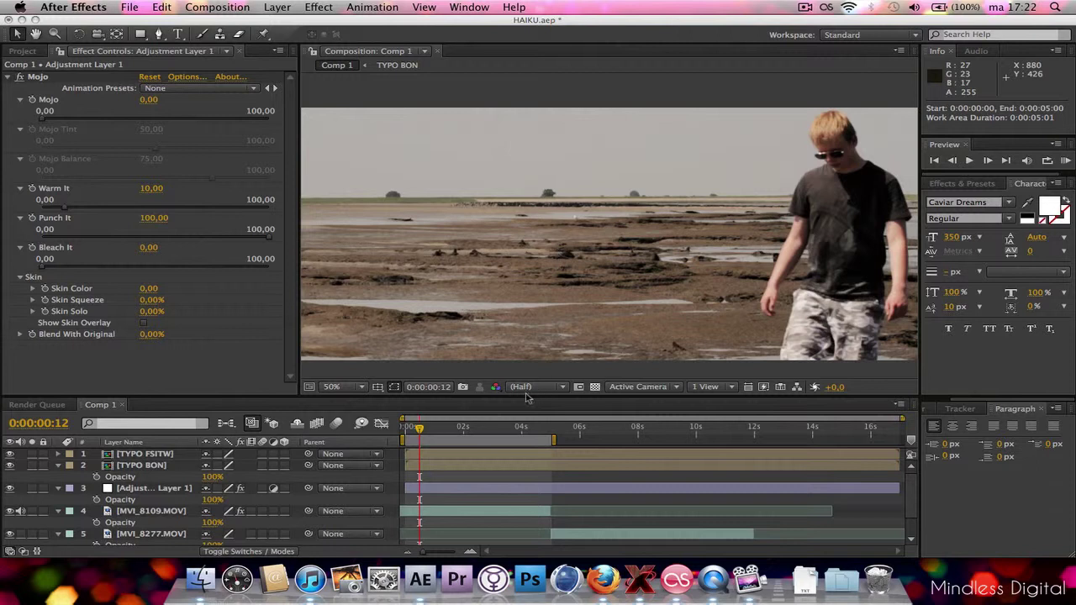
Scrub through the footage, return to its first frame, and set the preview to half size
{"action": "left_click", "coordinate": [423, 429]}
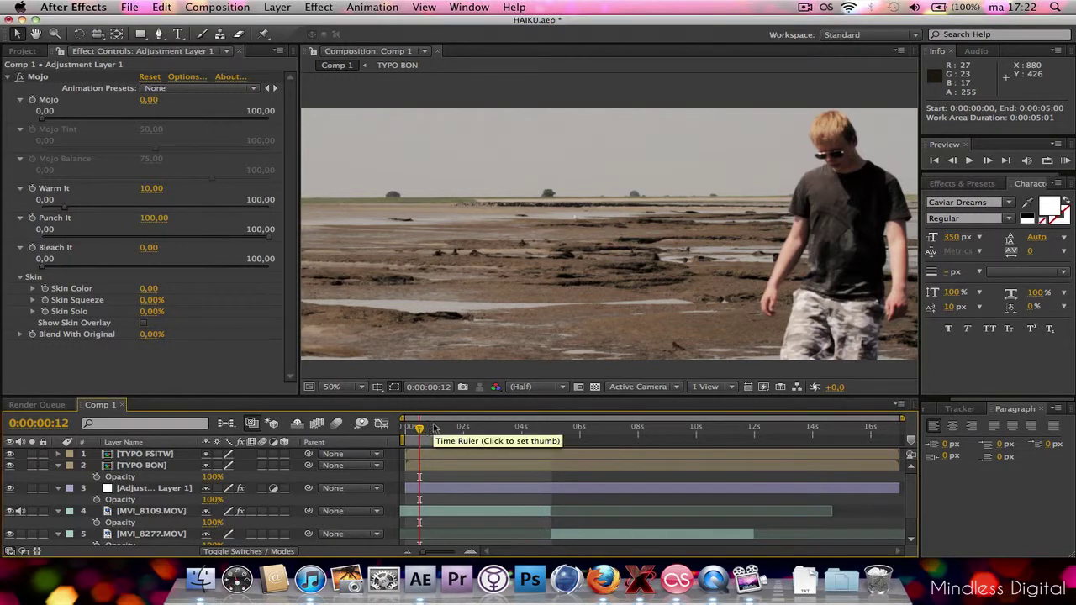
{"action": "left_click_drag", "start_coordinate": [419, 429], "coordinate": [441, 466]}
{"action": "scroll", "coordinate": [517, 342], "scroll_direction": "down", "scroll_amount": 2}
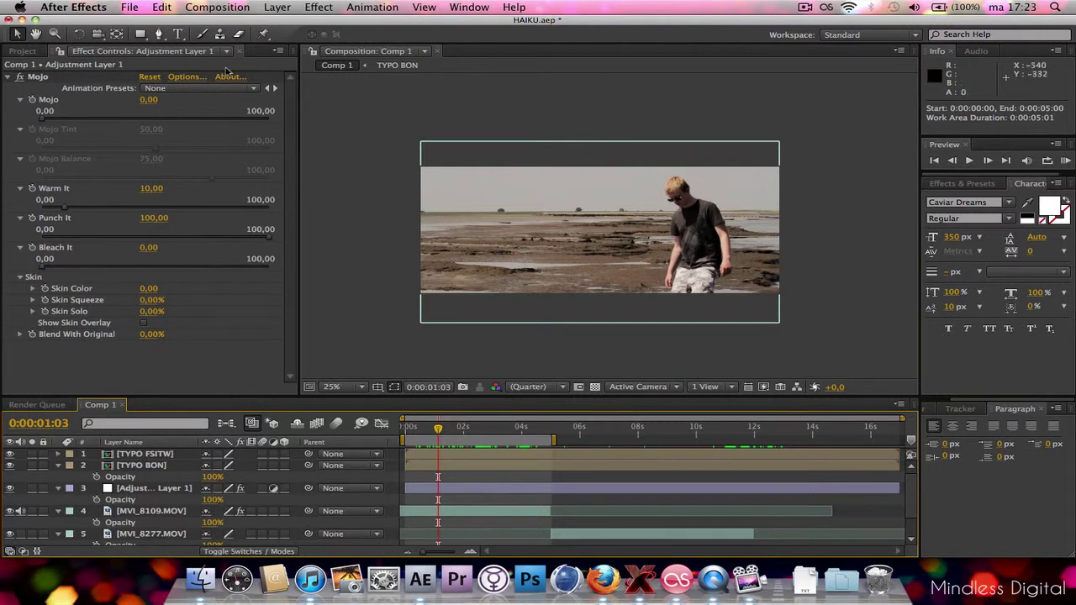
{"action": "left_click", "coordinate": [158, 34]}
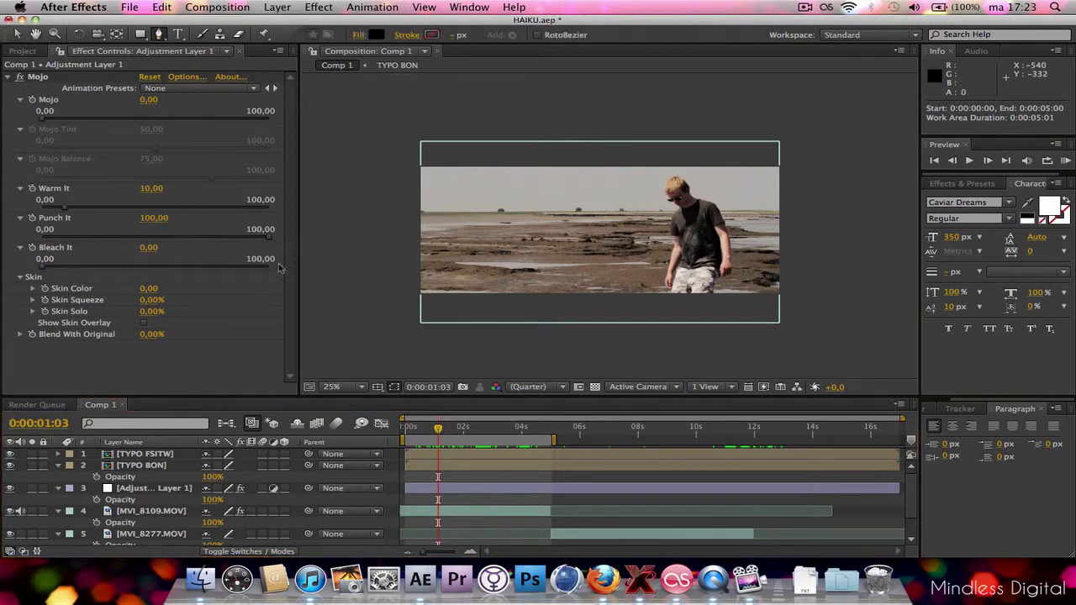
{"action": "left_click", "coordinate": [16, 33]}
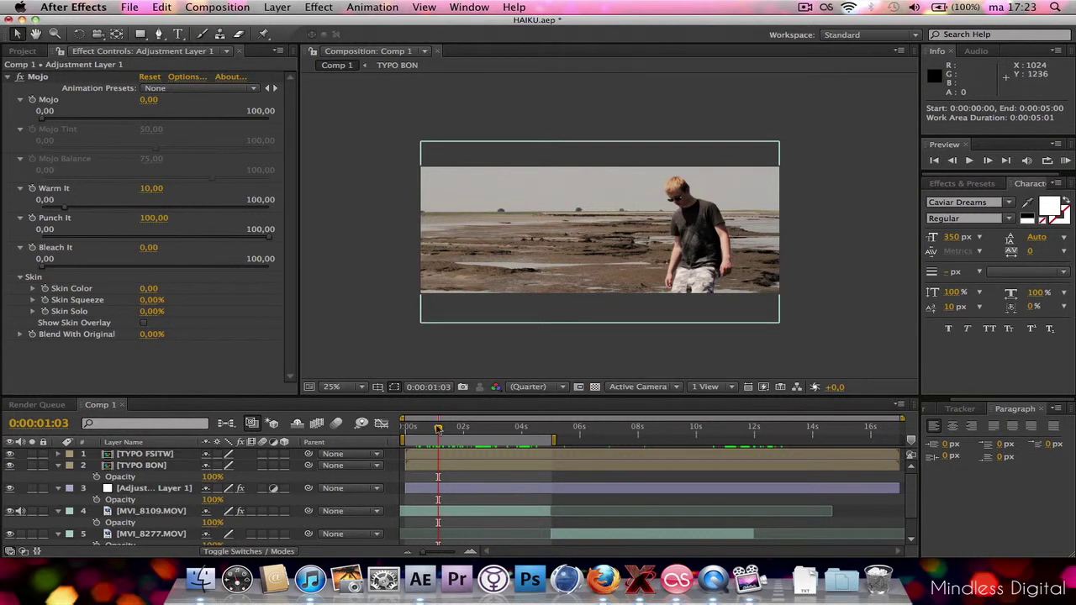
{"action": "left_click_drag", "start_coordinate": [437, 427], "coordinate": [481, 427]}
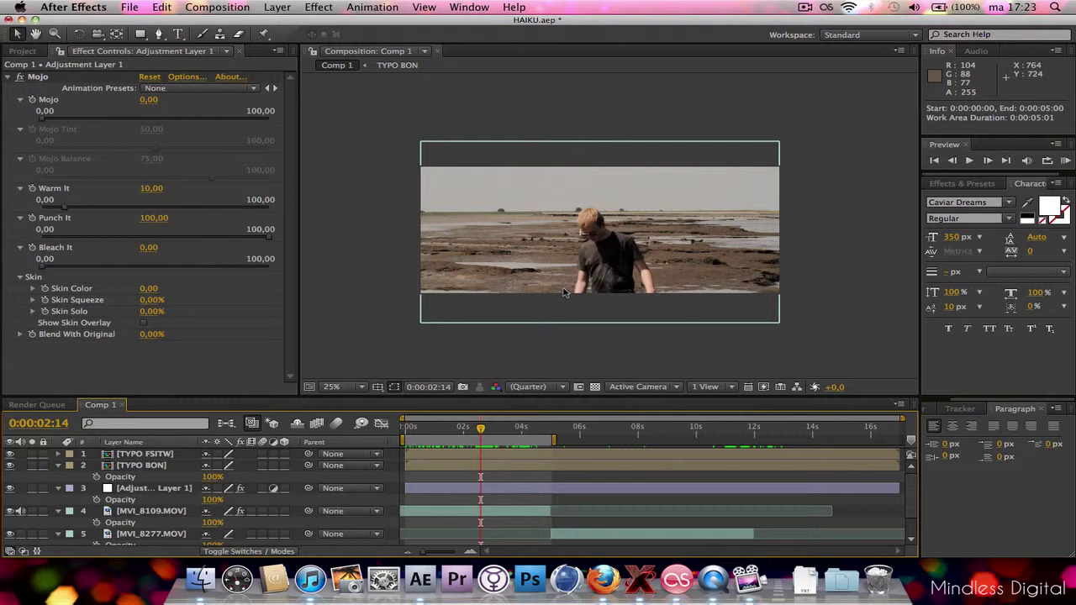
{"action": "key", "text": "period"}
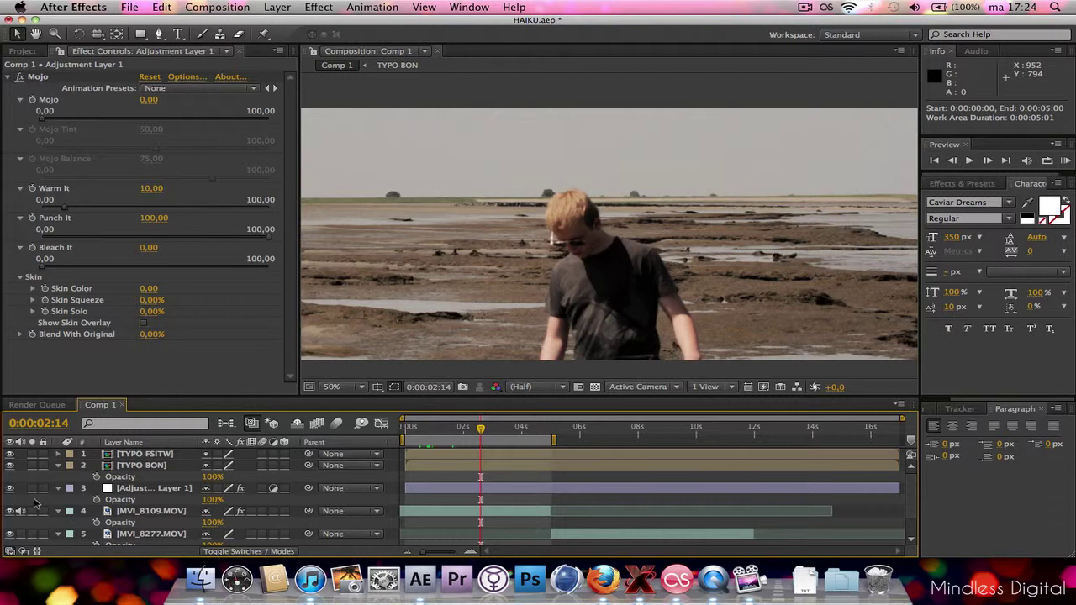
Collapse layers 2, 3, 5 and 6, select MVI_8109.MOV, and go to 0:00:03:14
{"action": "left_click", "coordinate": [59, 466]}
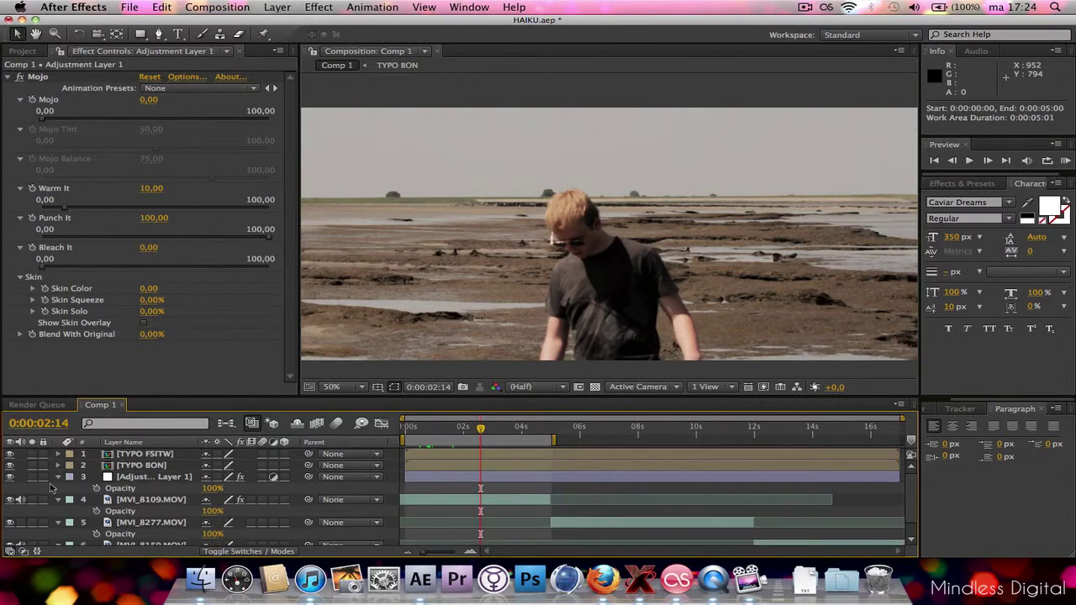
{"action": "left_click", "coordinate": [58, 476]}
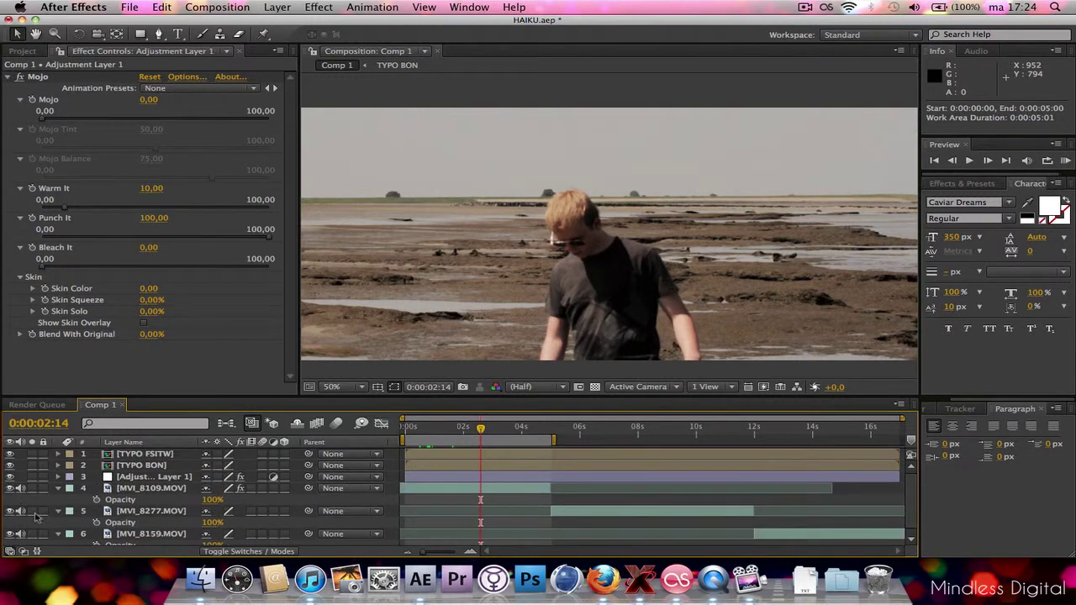
{"action": "left_click", "coordinate": [59, 511]}
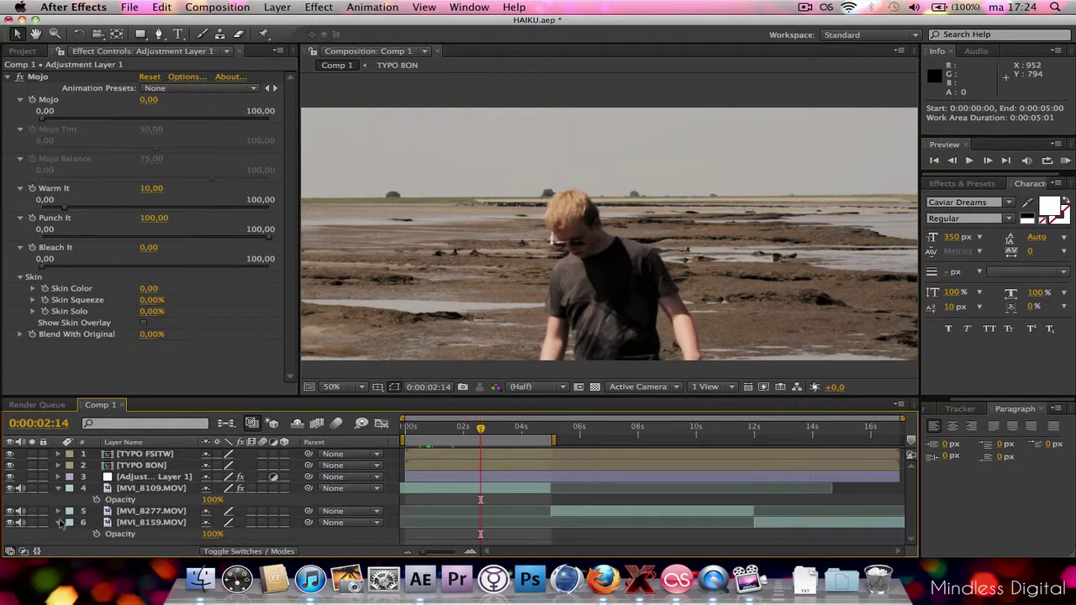
{"action": "left_click", "coordinate": [59, 522]}
{"action": "left_click", "coordinate": [141, 489]}
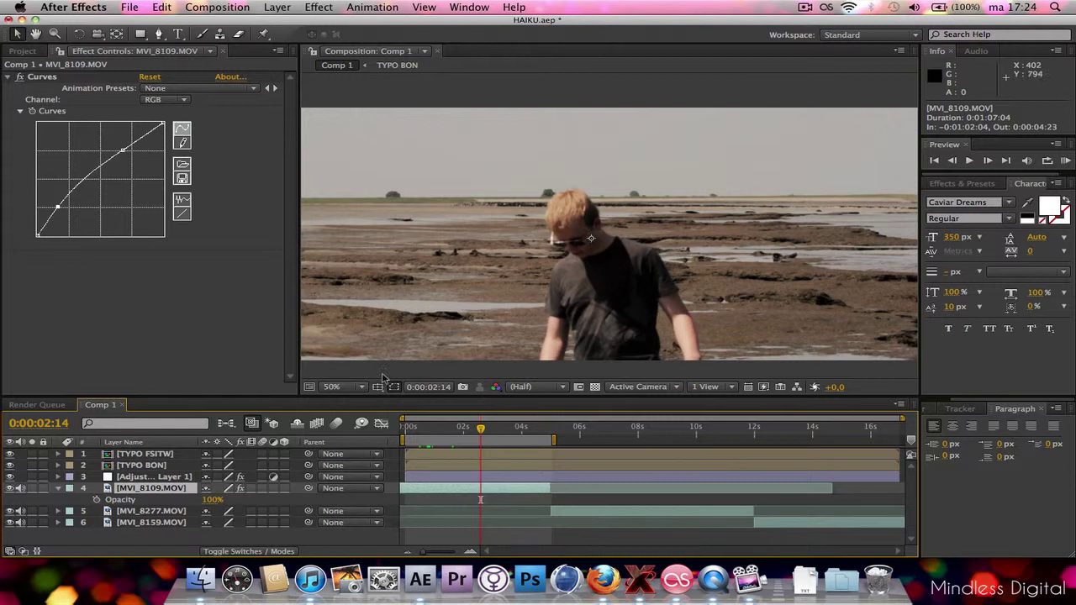
{"action": "left_click", "coordinate": [641, 430]}
{"action": "left_click", "coordinate": [510, 430]}
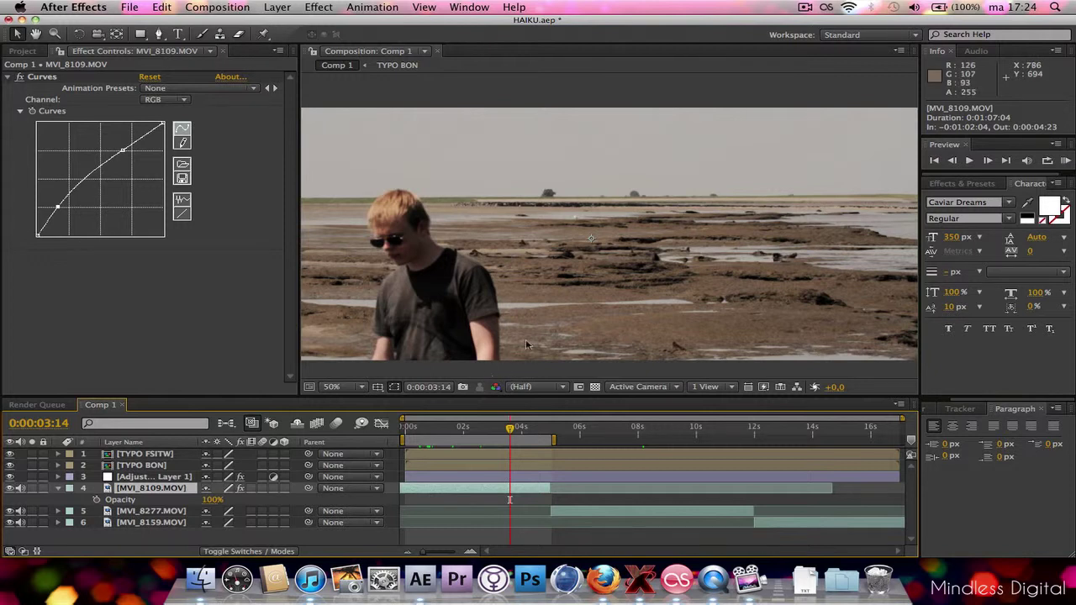
Create a 150 px text layer reading 'Explore Saeftinghe' over the footage
{"action": "left_click", "coordinate": [177, 34]}
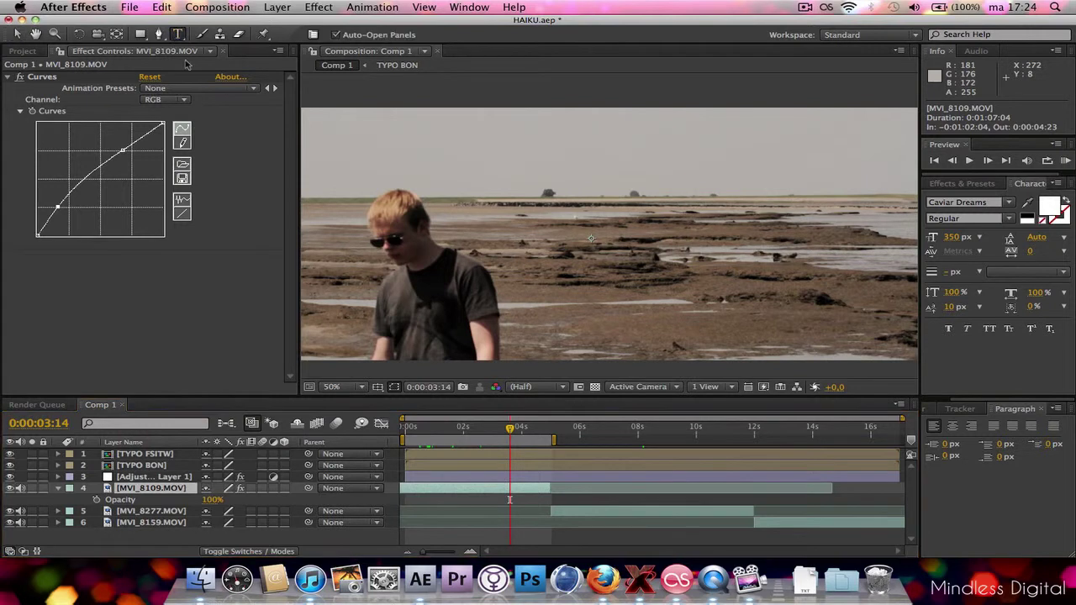
{"action": "left_click", "coordinate": [468, 307]}
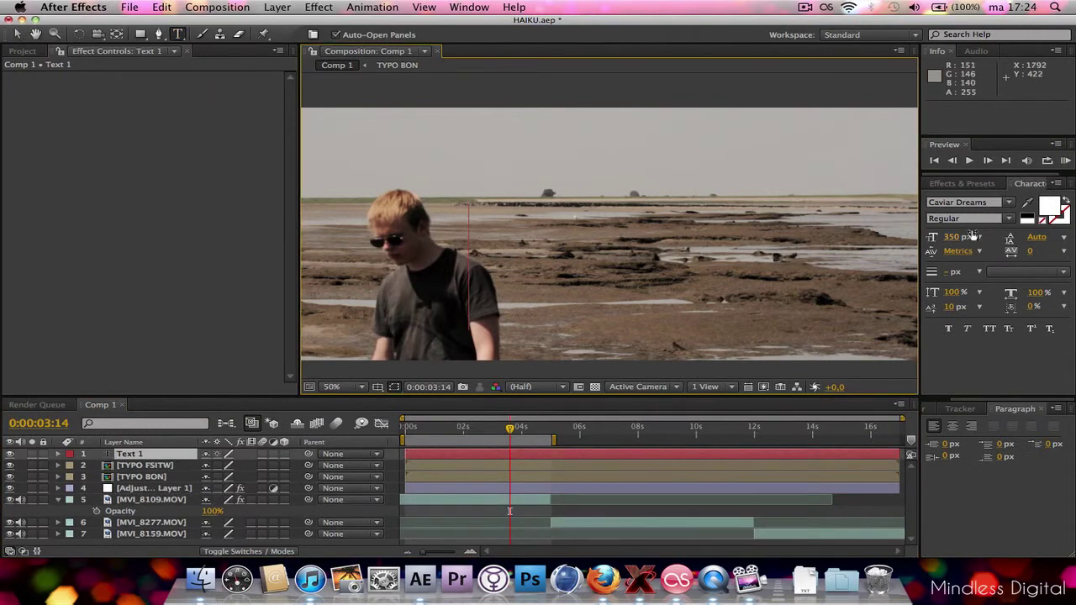
{"action": "left_click", "coordinate": [952, 236]}
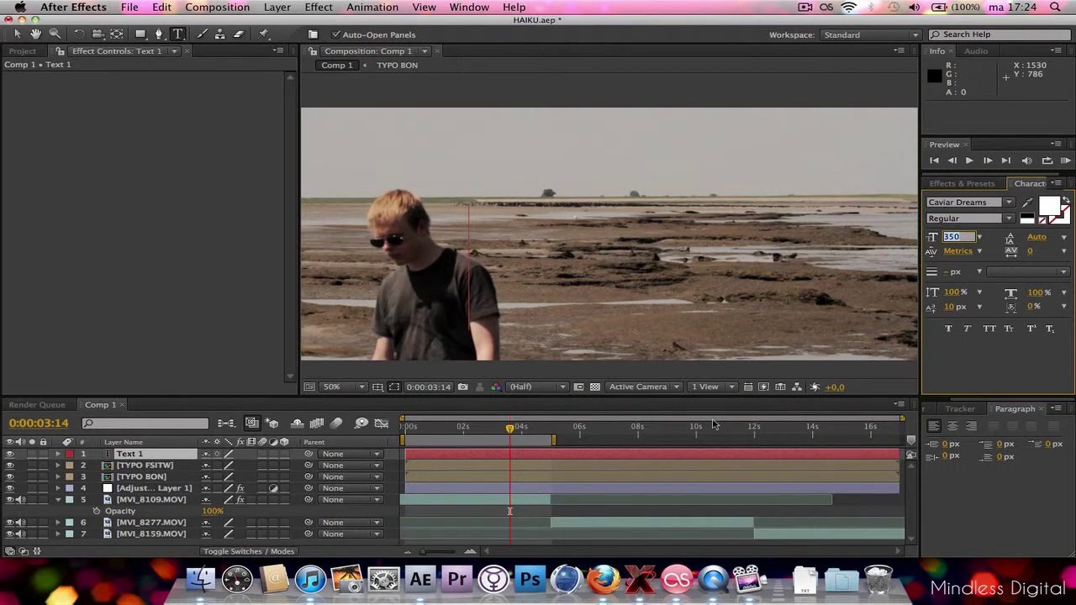
{"action": "type", "text": "150"}
{"action": "key", "text": "Return"}
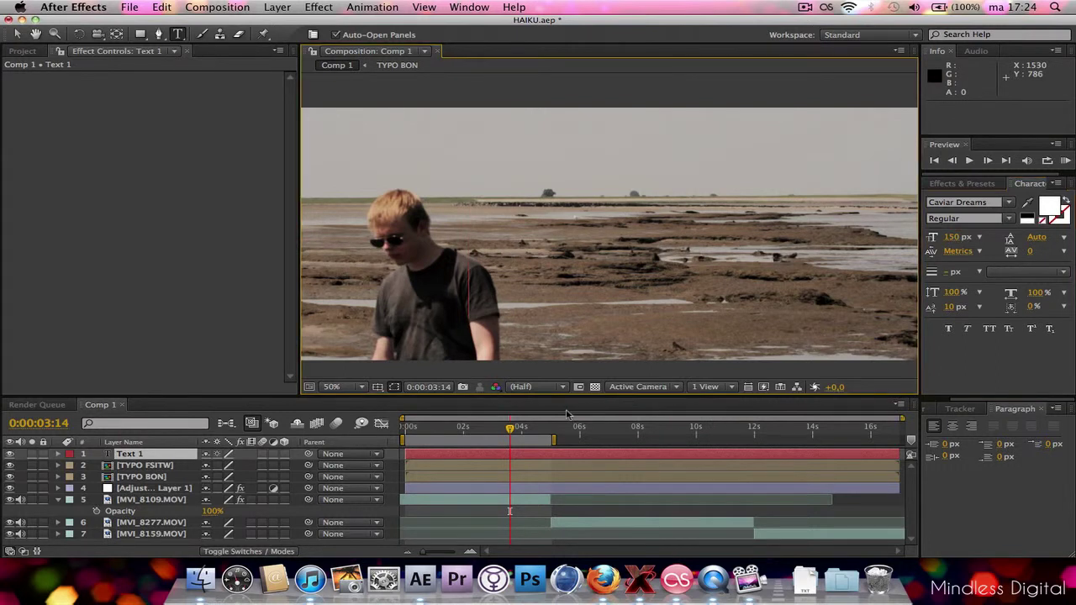
{"action": "type", "text": "Explor"}
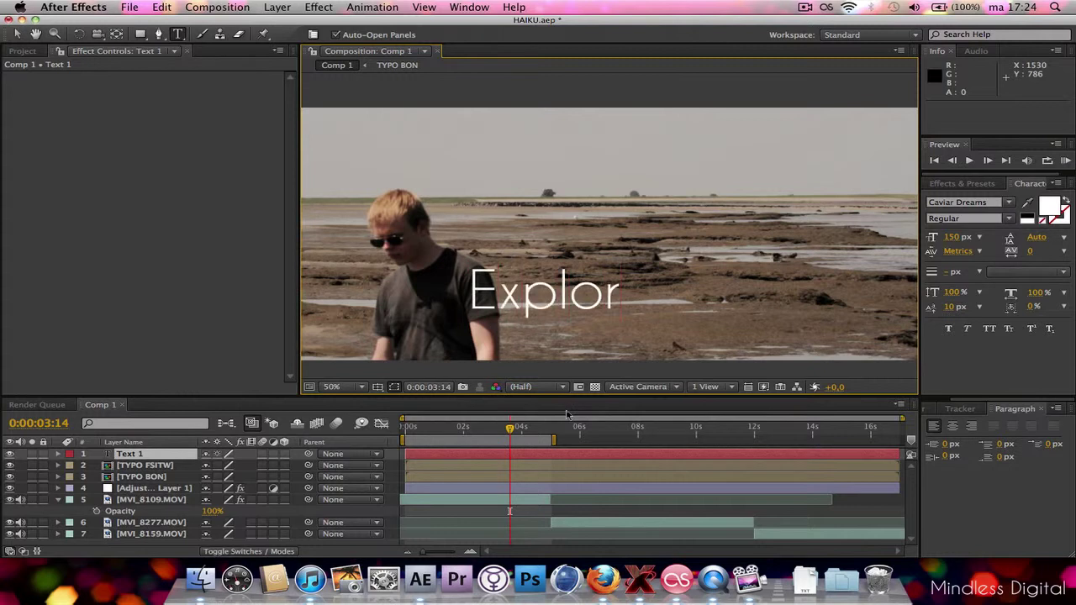
{"action": "type", "text": "e Saeftinghe"}
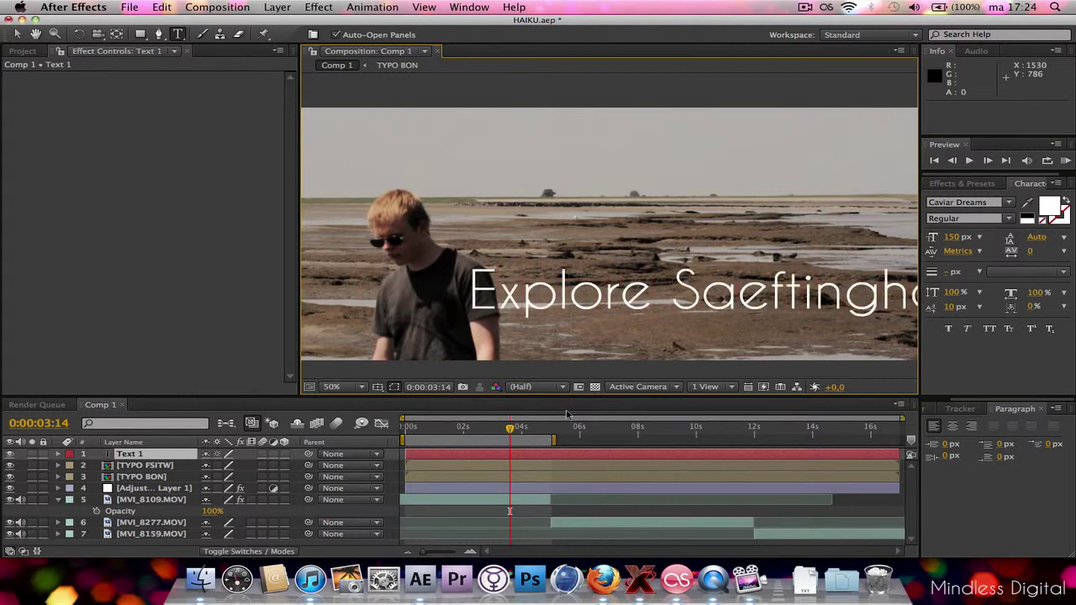
Move the title left across the man and bring up the overlay guide options
{"action": "left_click", "coordinate": [16, 34]}
{"action": "left_click_drag", "start_coordinate": [515, 300], "coordinate": [445, 309]}
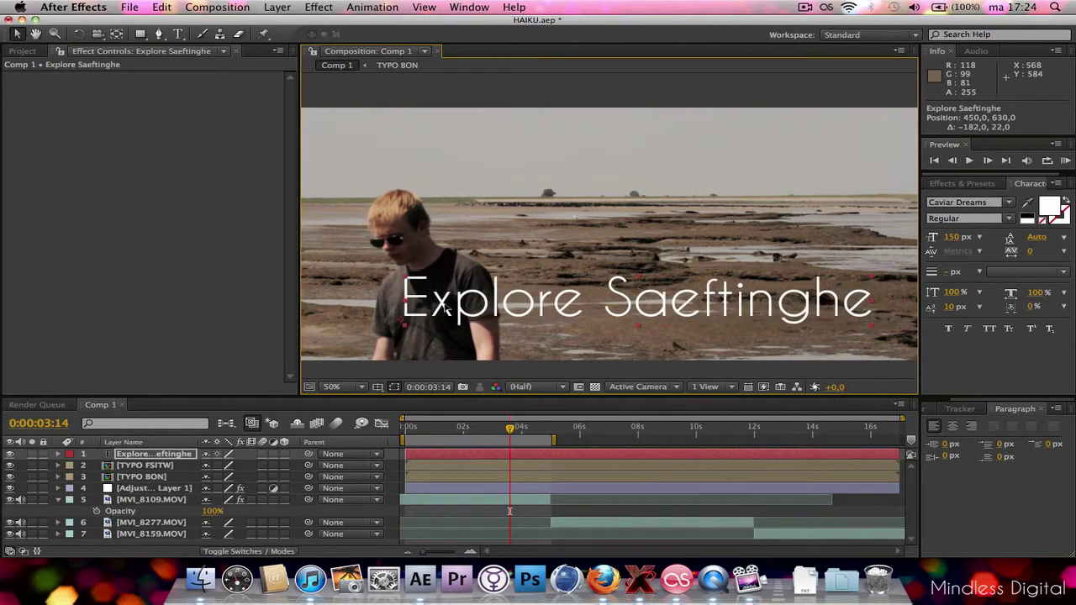
{"action": "left_click", "coordinate": [378, 388]}
{"action": "left_click", "coordinate": [378, 387]}
{"action": "left_click", "coordinate": [378, 387]}
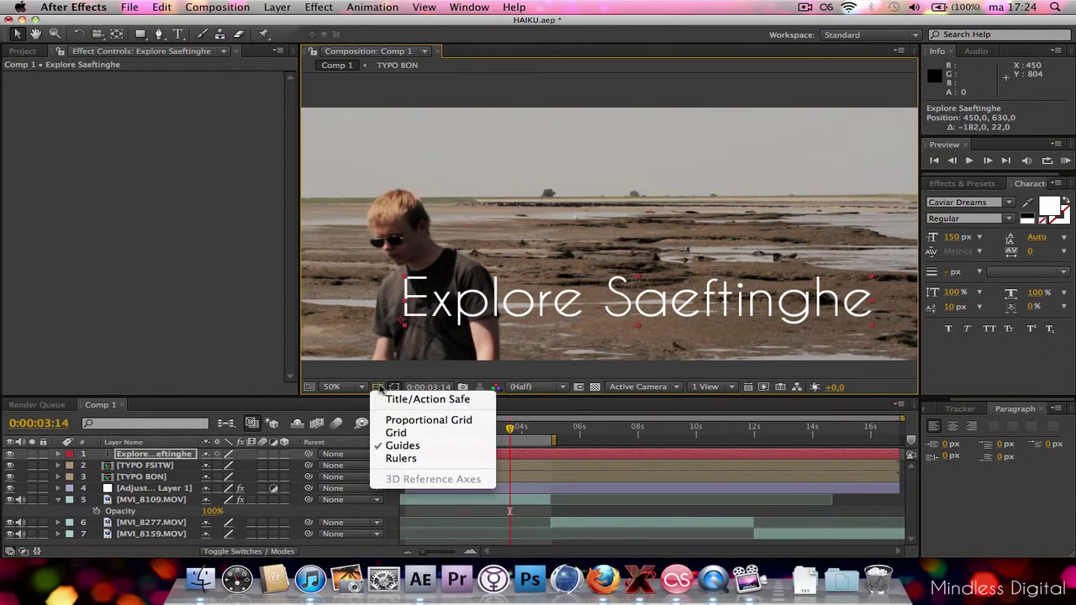
Show Title/Action Safe guides, then move the title left and down, nudging it up 60 px
{"action": "left_click", "coordinate": [412, 400]}
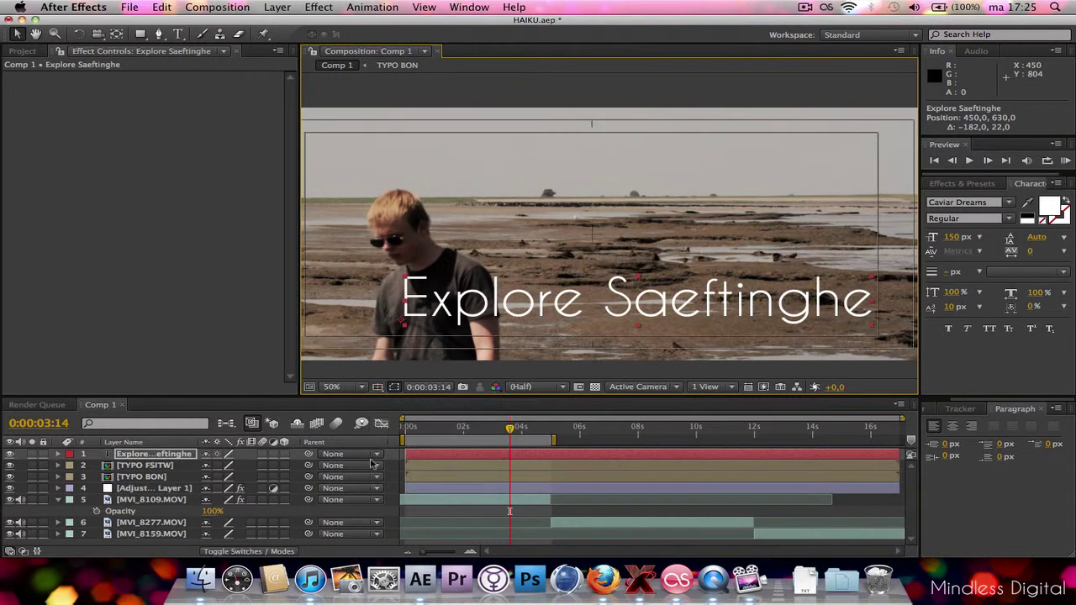
{"action": "left_click", "coordinate": [538, 346]}
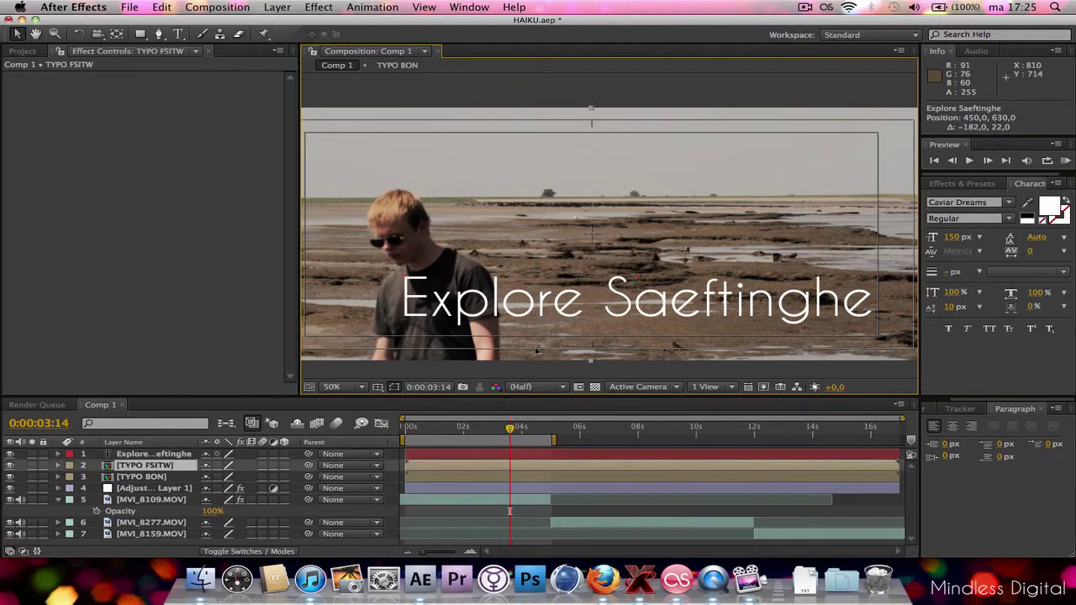
{"action": "left_click", "coordinate": [179, 454]}
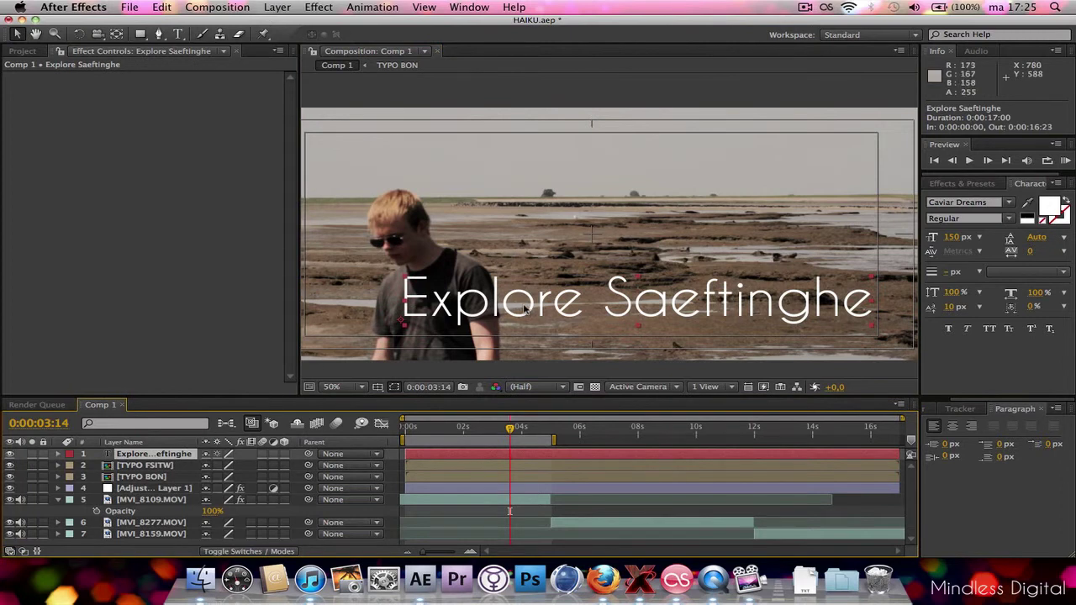
{"action": "left_click_drag", "start_coordinate": [523, 307], "coordinate": [486, 328]}
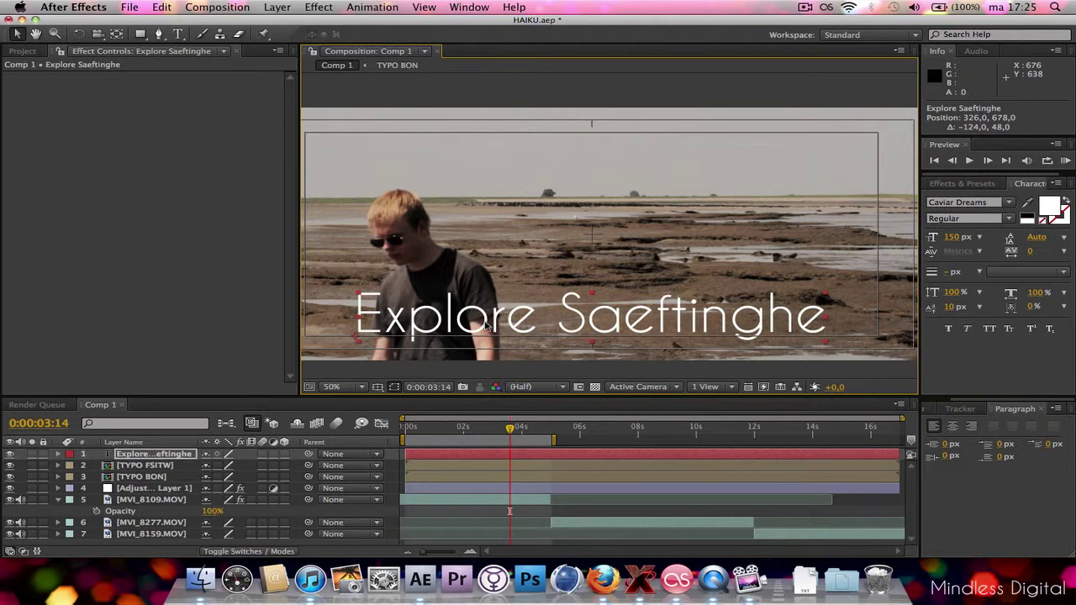
{"action": "key", "text": "shift+Up"}
{"action": "key", "text": "shift+Up"}
{"action": "key", "text": "shift+Up"}
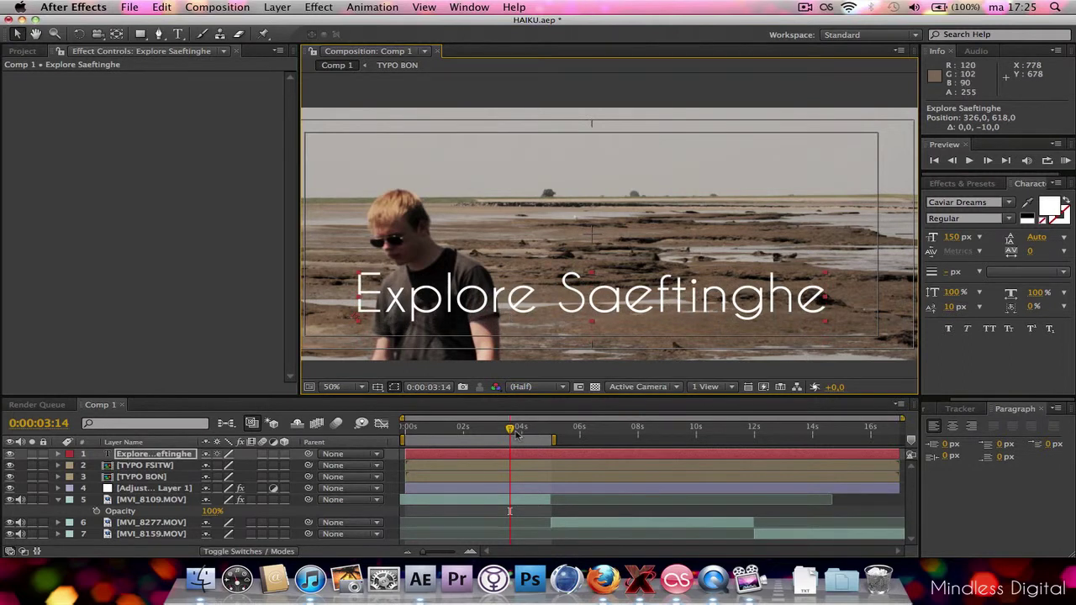
Step back through the footage and check the title in the full frame at half size
{"action": "mouse_move", "coordinate": [511, 431]}
{"action": "left_mouse_down"}
{"action": "mouse_move", "coordinate": [491, 437]}
{"action": "mouse_move", "coordinate": [513, 437]}
{"action": "left_mouse_up"}
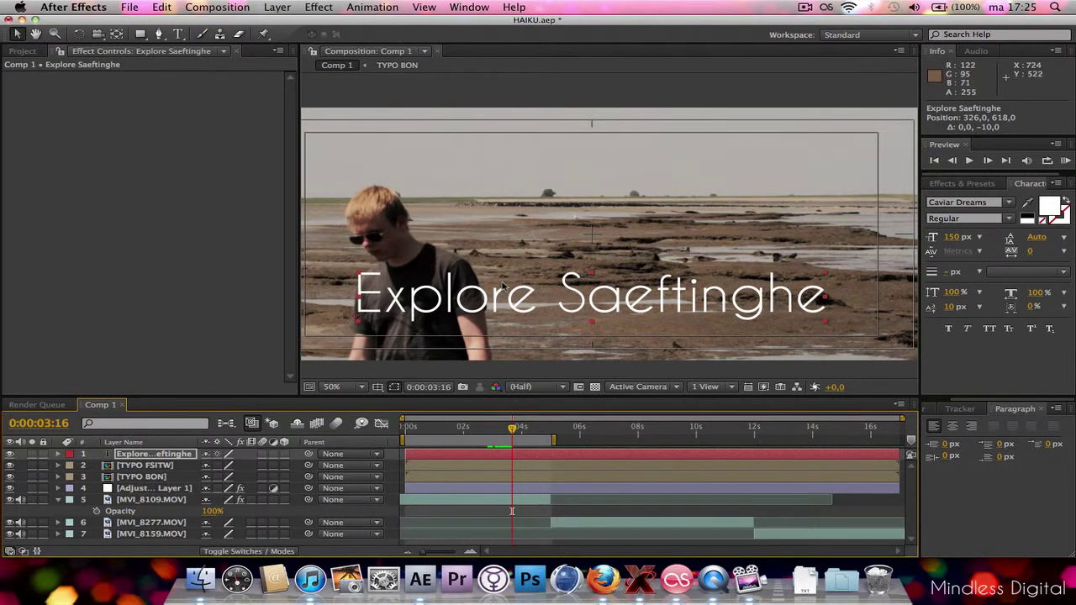
{"action": "key", "text": "comma"}
{"action": "left_click", "coordinate": [366, 281]}
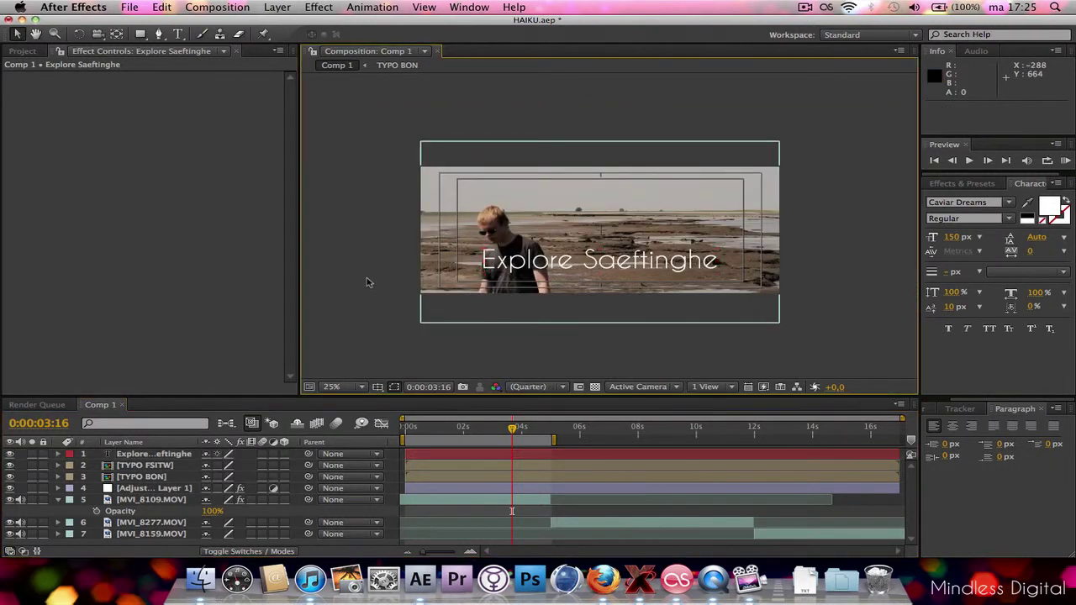
{"action": "key", "text": "period"}
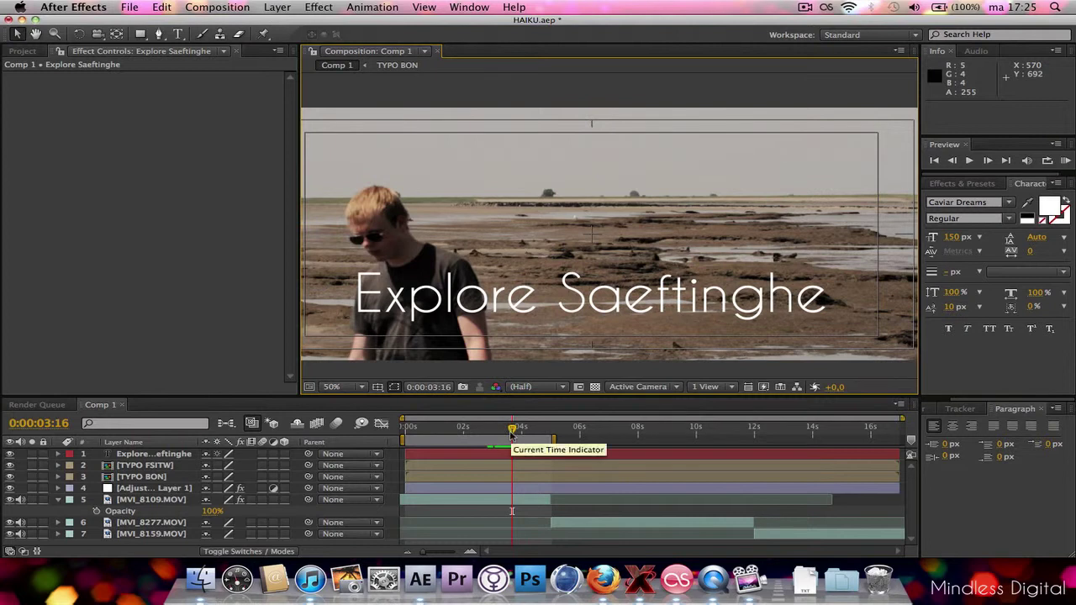
Zoom the viewer to 400% and pan onto where the arm crosses the letter e
{"action": "left_click_drag", "start_coordinate": [512, 433], "coordinate": [454, 428]}
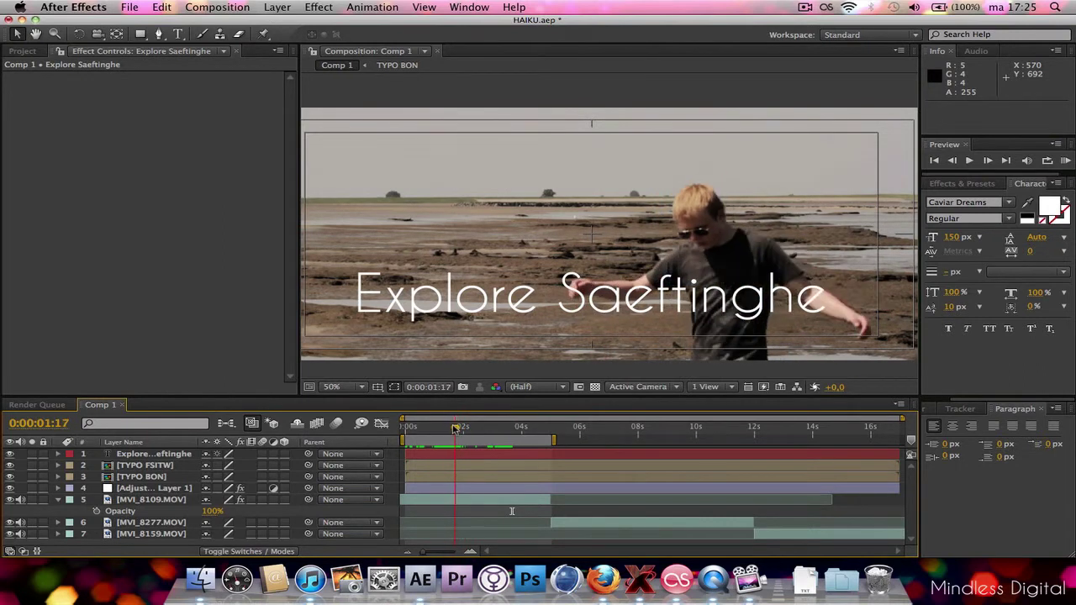
{"action": "scroll", "coordinate": [677, 312], "scroll_direction": "up", "scroll_amount": 2}
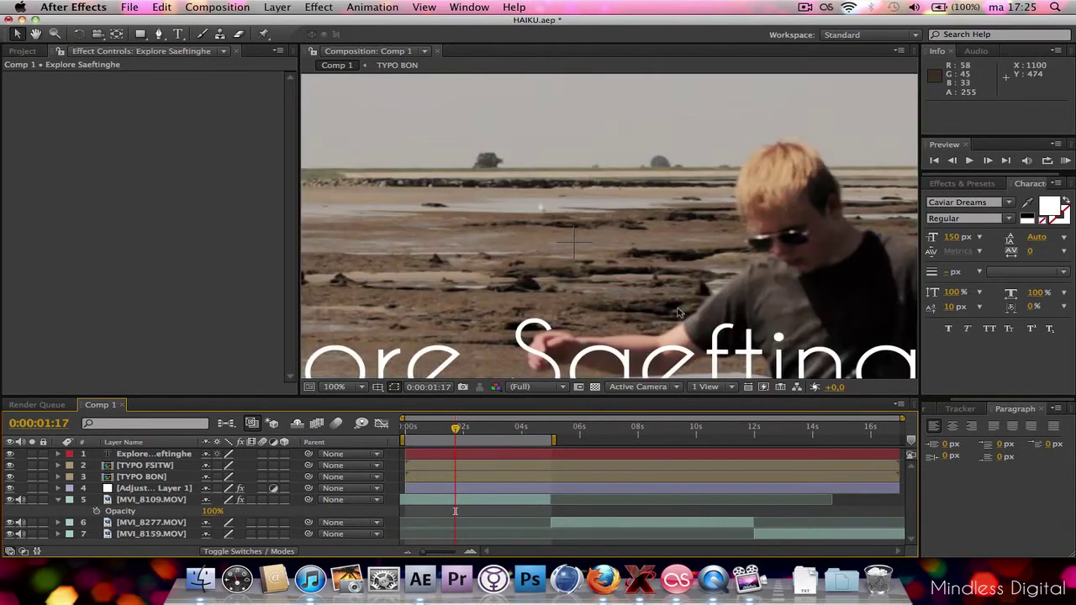
{"action": "key", "text": "h"}
{"action": "left_click_drag", "start_coordinate": [706, 296], "coordinate": [542, 204]}
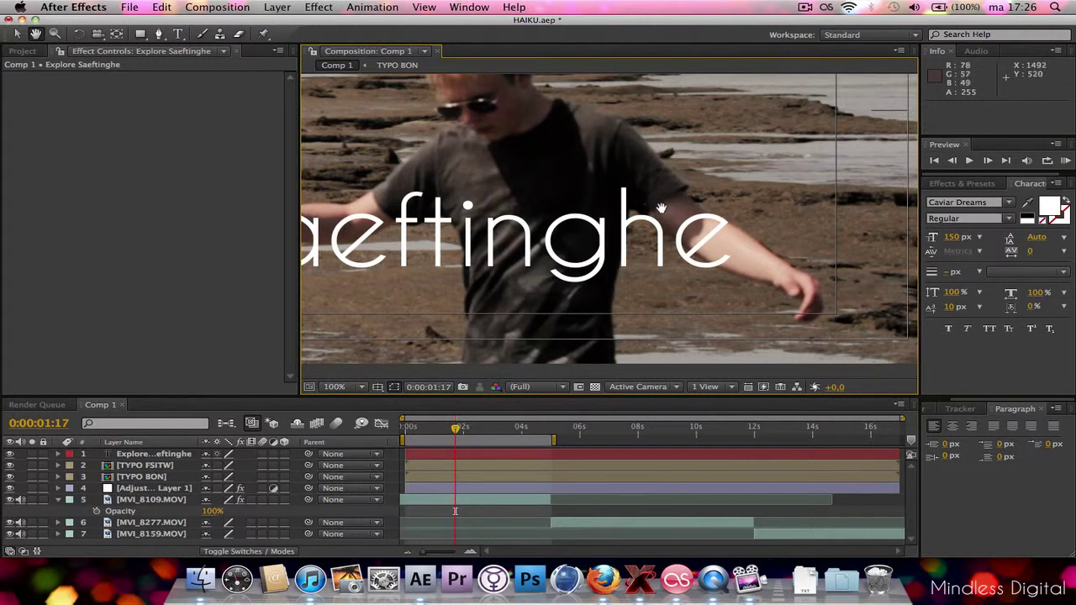
{"action": "left_click_drag", "start_coordinate": [661, 207], "coordinate": [614, 200]}
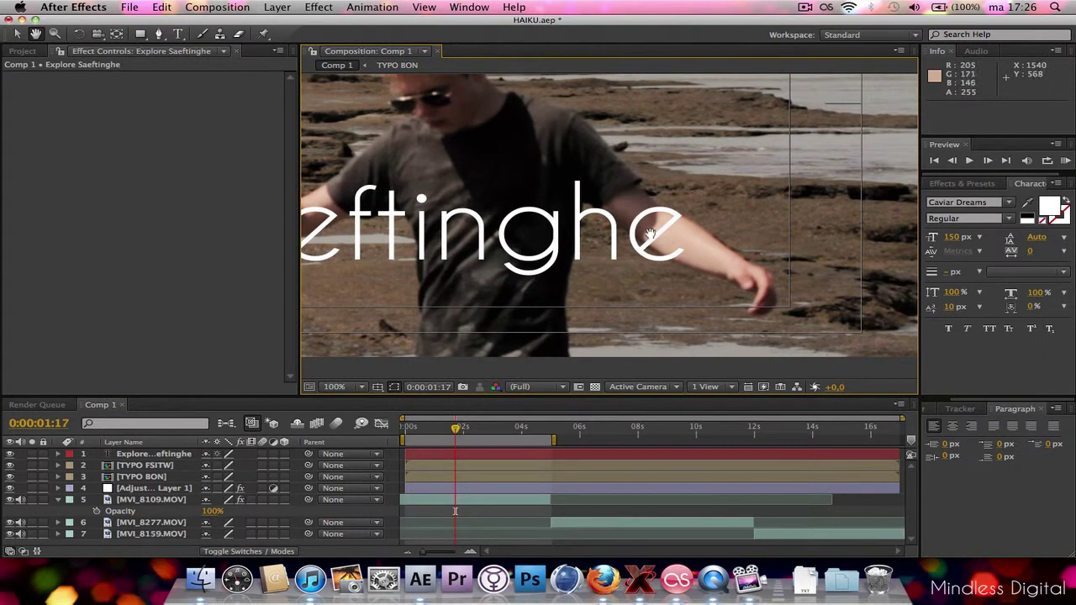
{"action": "key", "text": "period"}
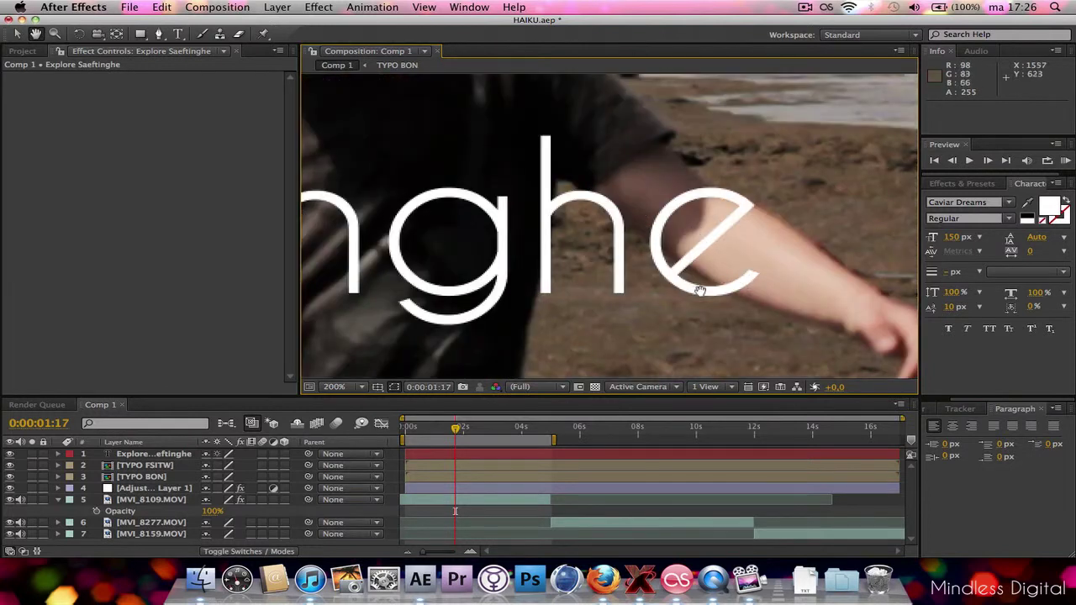
{"action": "key", "text": "comma"}
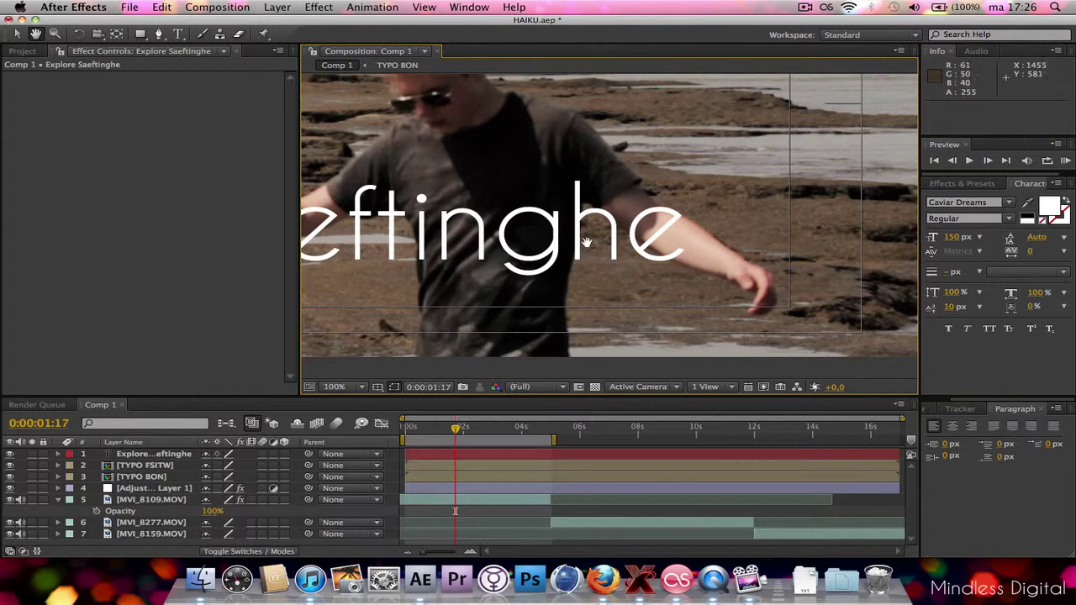
{"action": "left_click_drag", "start_coordinate": [647, 237], "coordinate": [616, 242]}
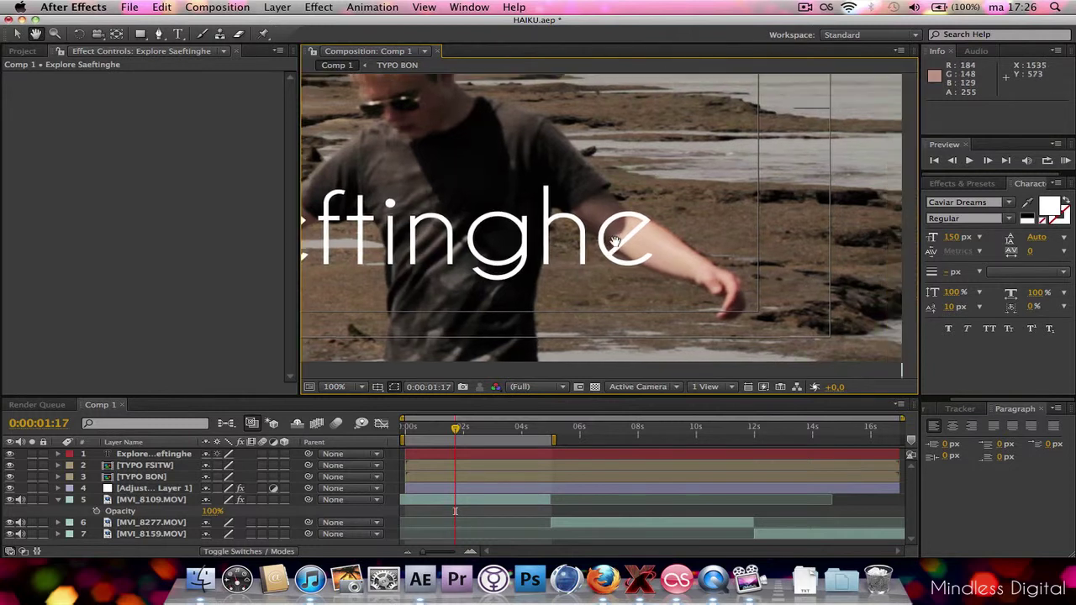
{"action": "key", "text": "period"}
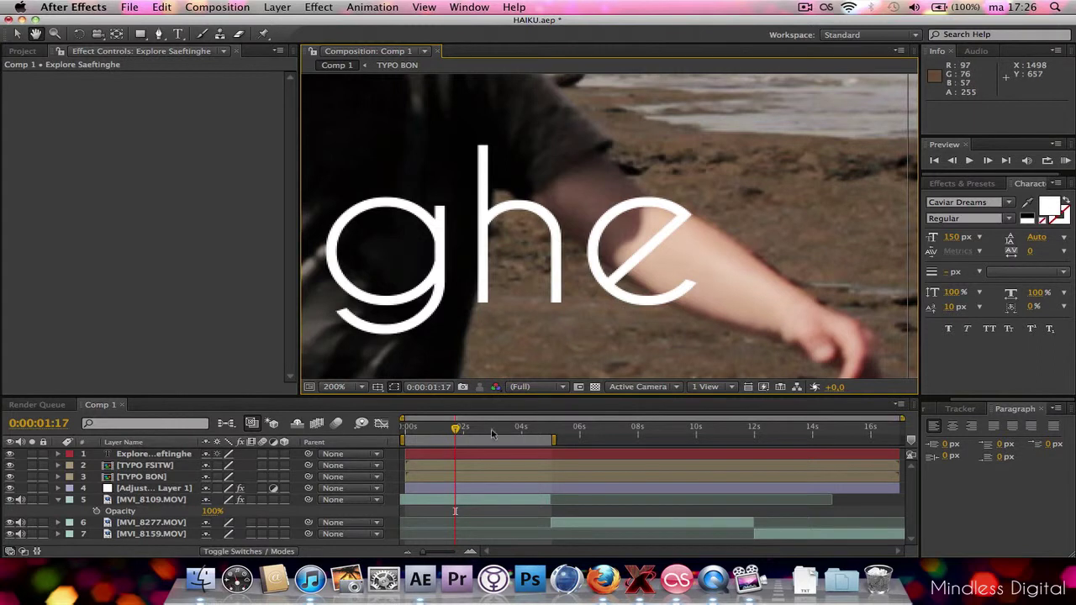
{"action": "key", "text": "period"}
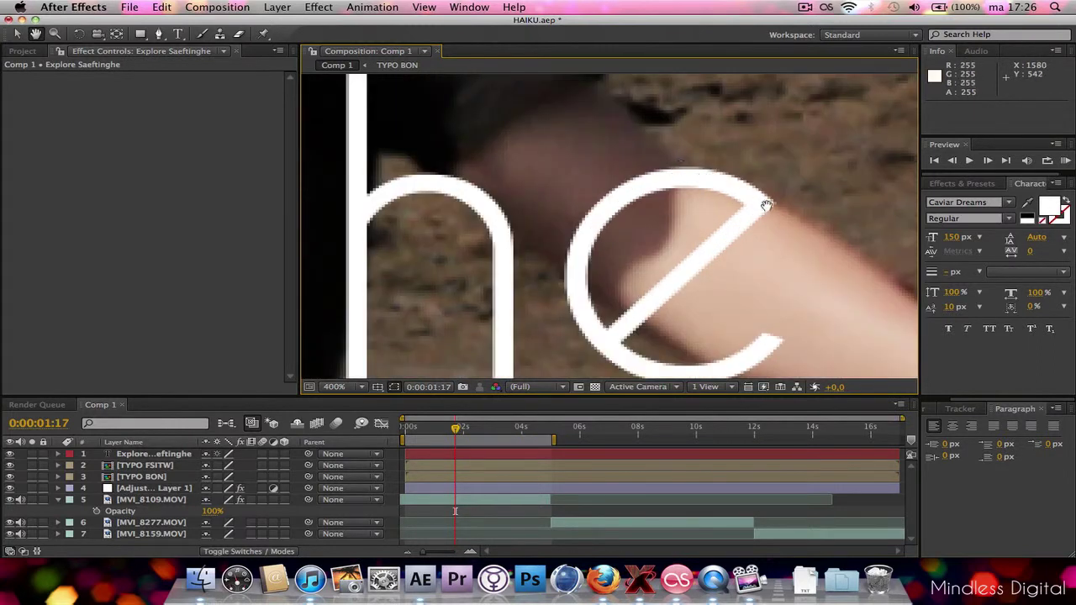
{"action": "left_click_drag", "start_coordinate": [721, 300], "coordinate": [577, 281]}
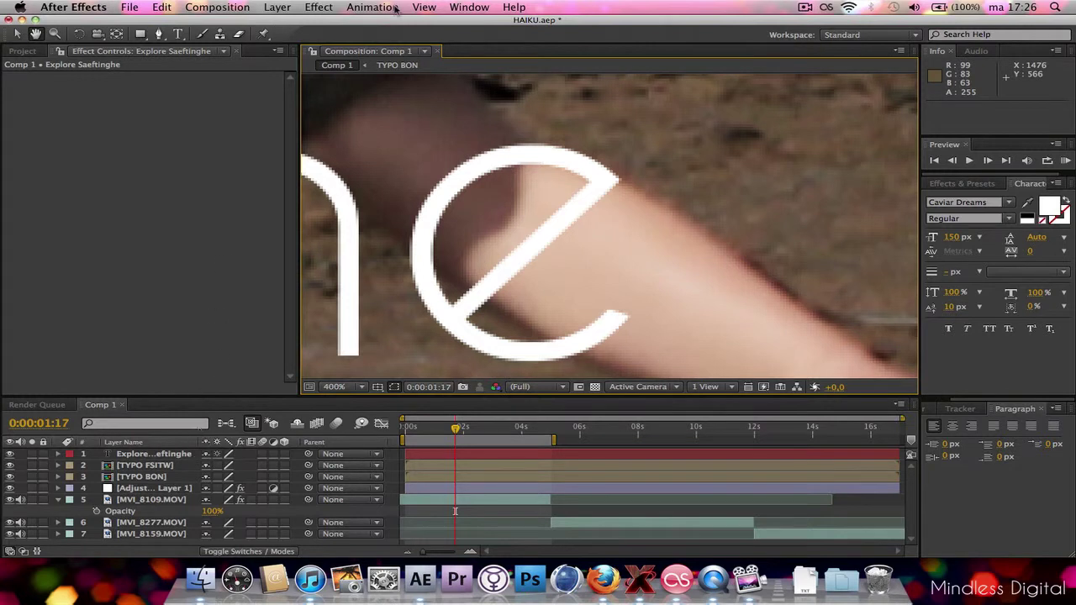
{"action": "key", "text": "v"}
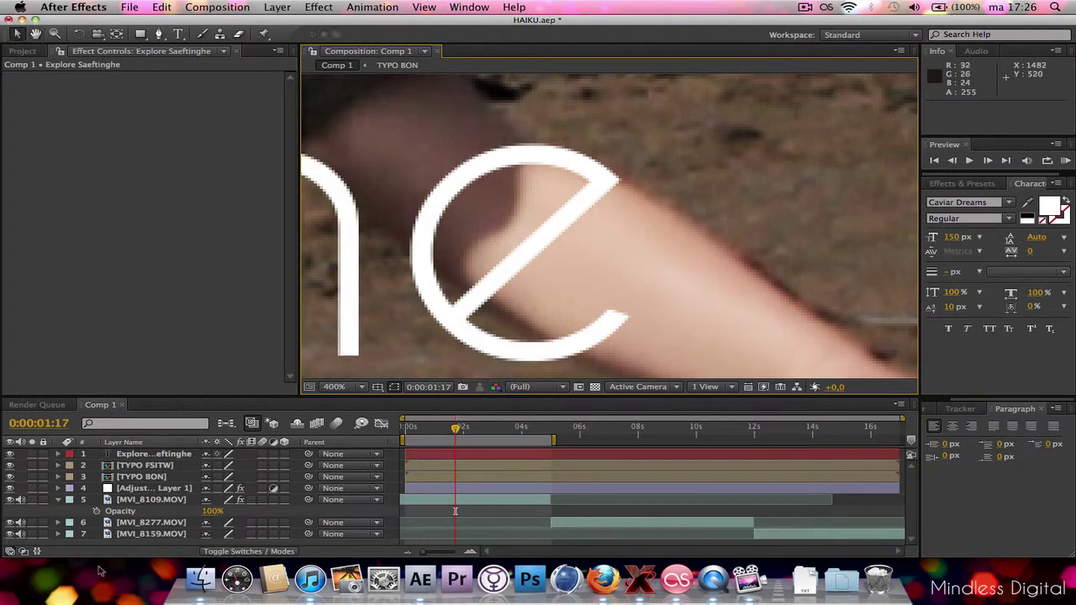
On the title layer, start a Pen mask tracing down the arm's upper edge from the e
{"action": "left_click", "coordinate": [168, 455]}
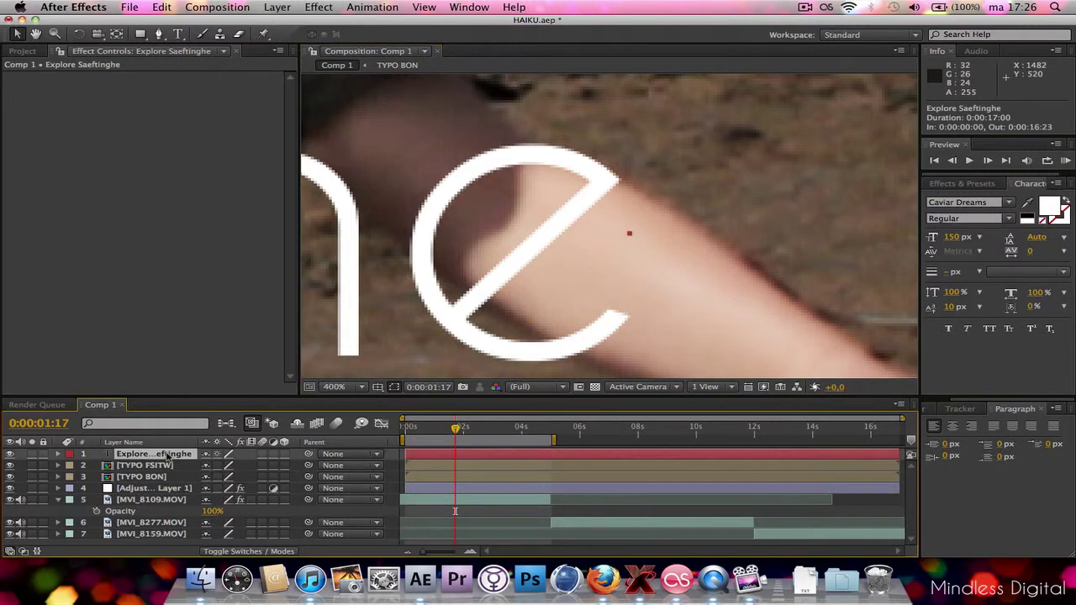
{"action": "left_click", "coordinate": [159, 35]}
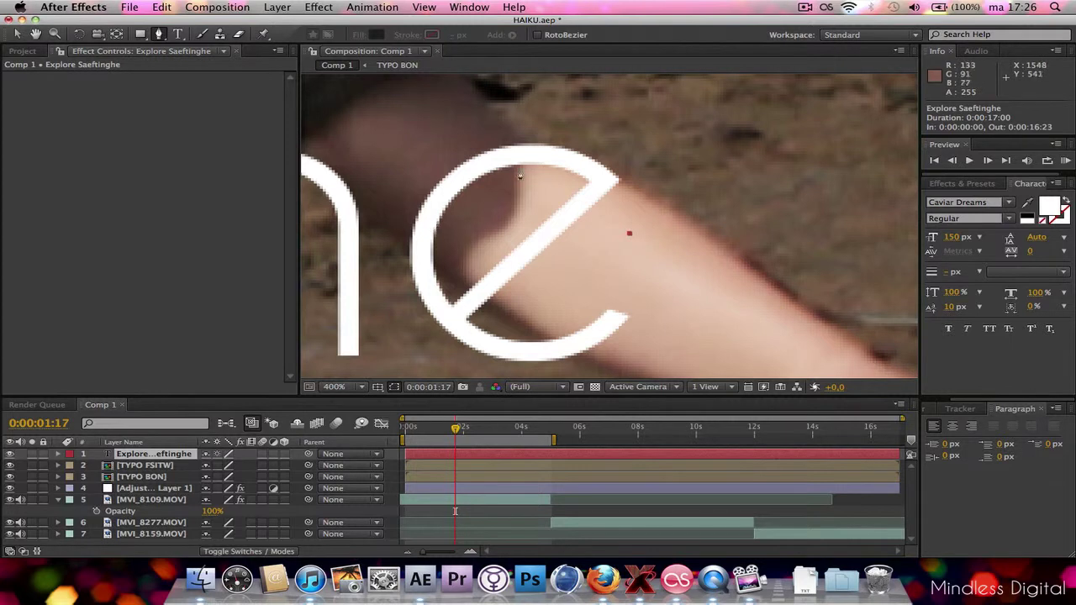
{"action": "left_click", "coordinate": [524, 141]}
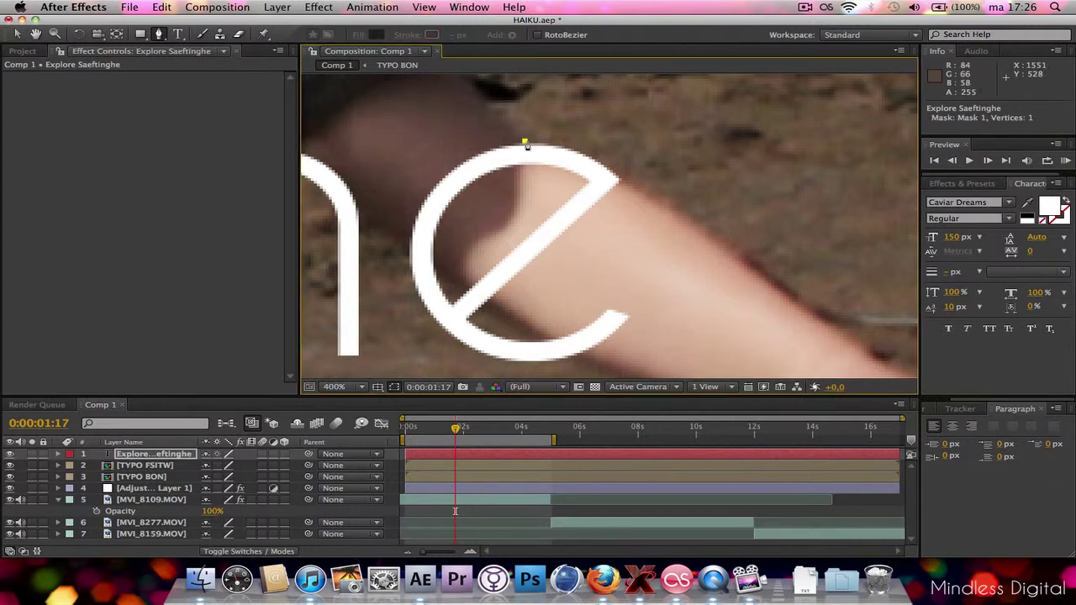
{"action": "left_click", "coordinate": [561, 145]}
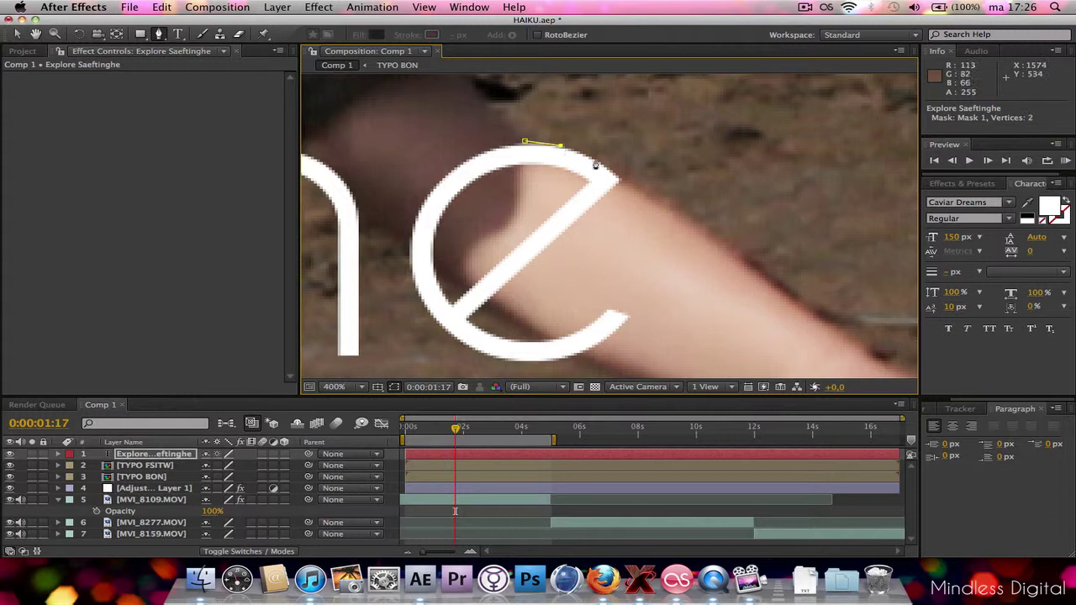
{"action": "left_click", "coordinate": [593, 159]}
{"action": "left_click", "coordinate": [623, 177]}
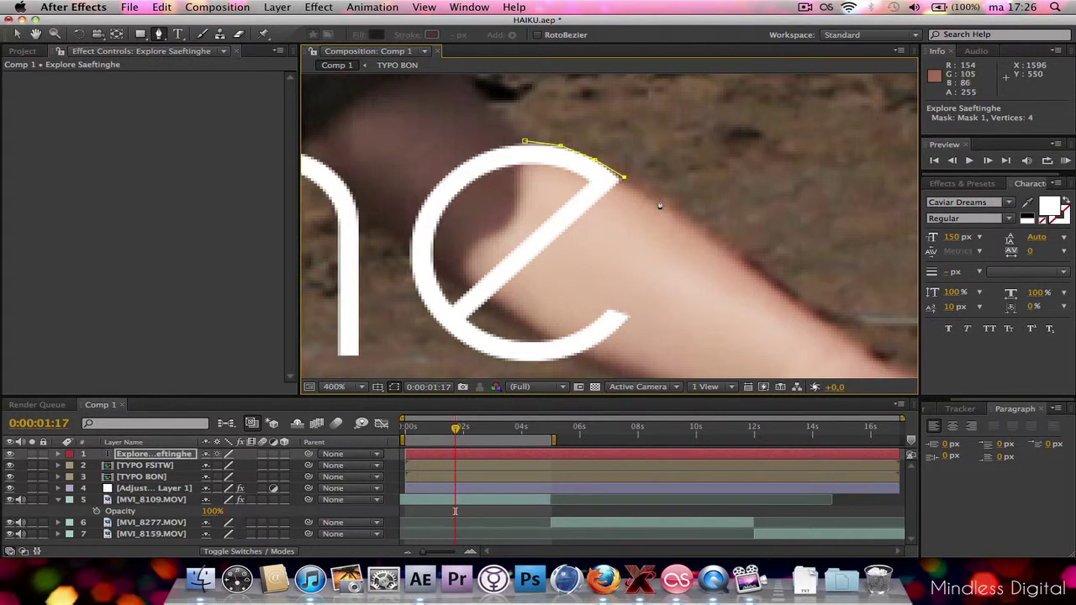
{"action": "left_click", "coordinate": [680, 210]}
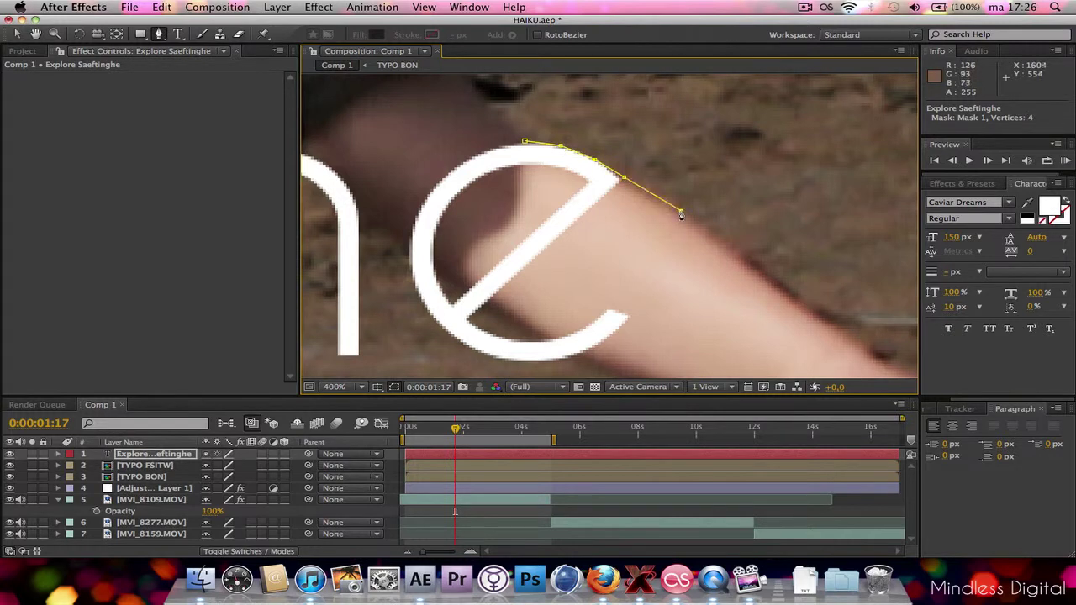
{"action": "left_click", "coordinate": [715, 241]}
{"action": "left_click", "coordinate": [736, 263]}
Continue the mask around the forearm and hand, across the top, and close it
{"action": "key", "text": "comma"}
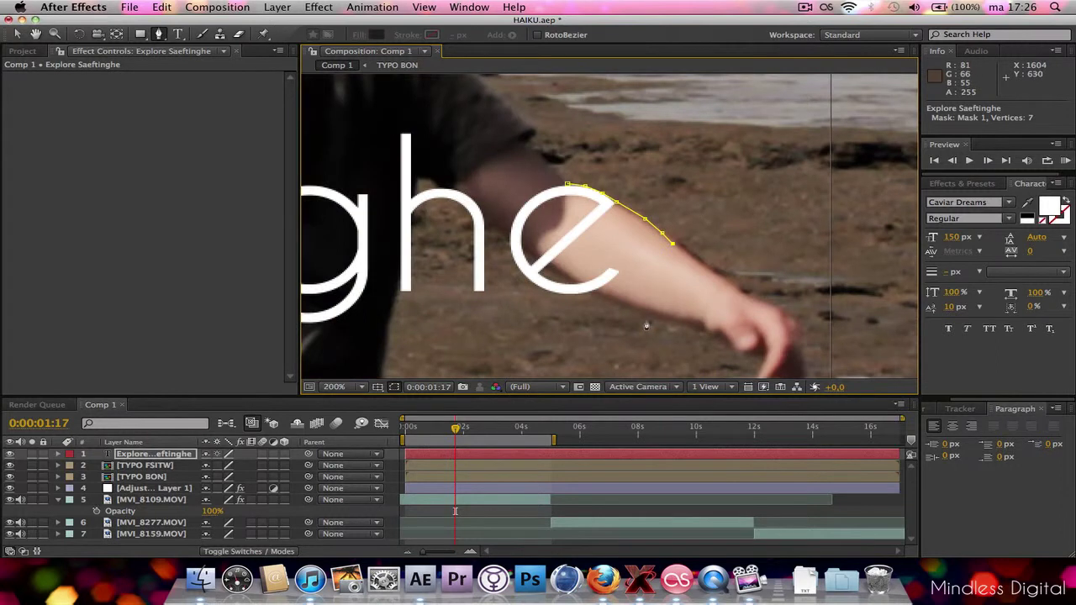
{"action": "left_click", "coordinate": [646, 319]}
{"action": "left_click", "coordinate": [759, 356]}
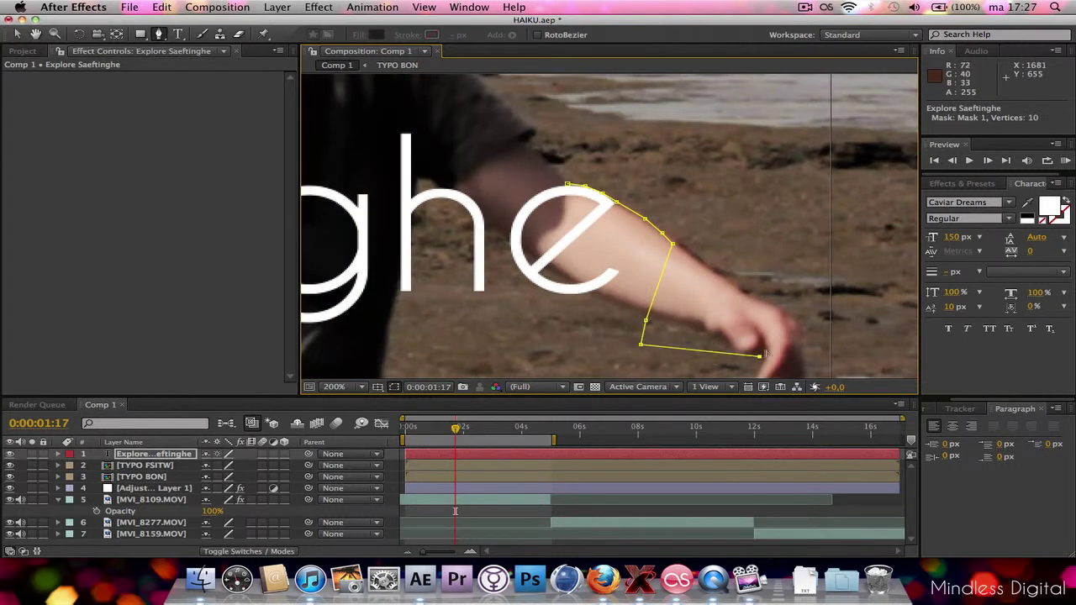
{"action": "left_click", "coordinate": [811, 171]}
{"action": "left_click", "coordinate": [790, 128]}
{"action": "left_click", "coordinate": [684, 98]}
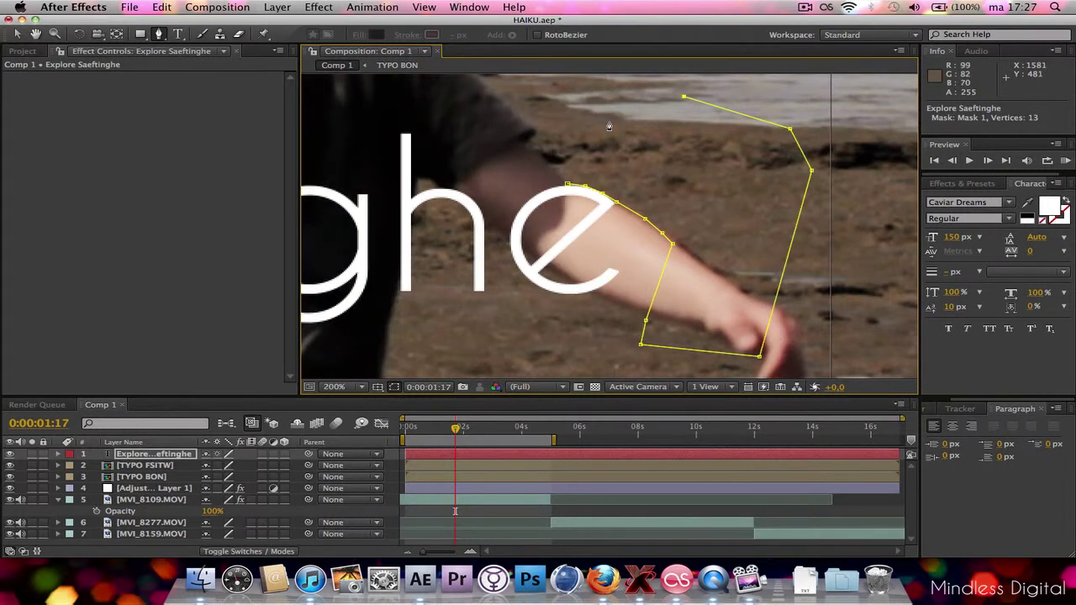
{"action": "left_click", "coordinate": [589, 116]}
{"action": "left_click", "coordinate": [551, 156]}
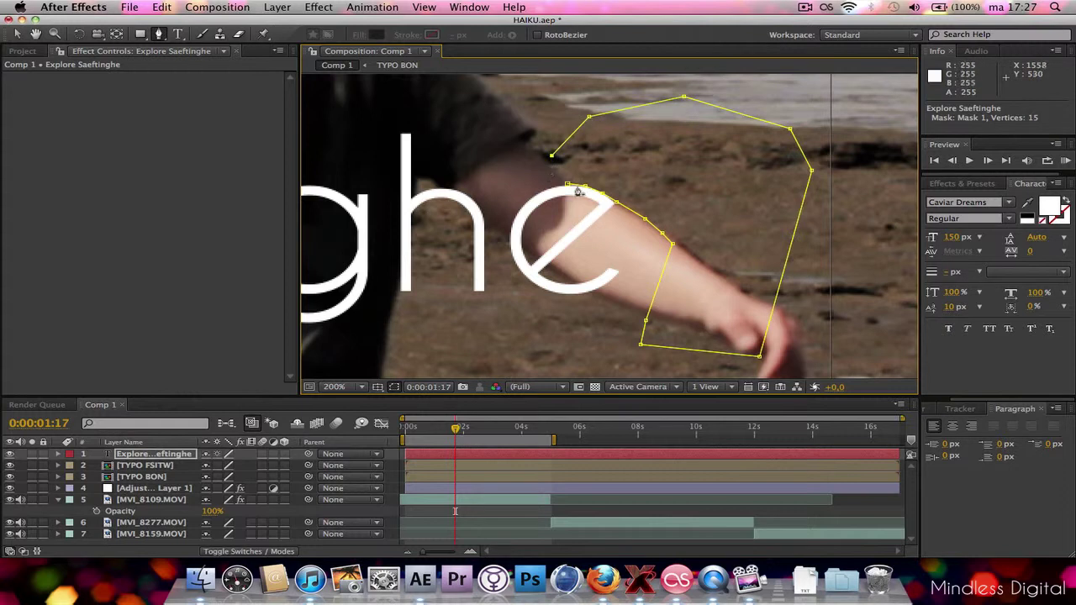
{"action": "left_click", "coordinate": [568, 185]}
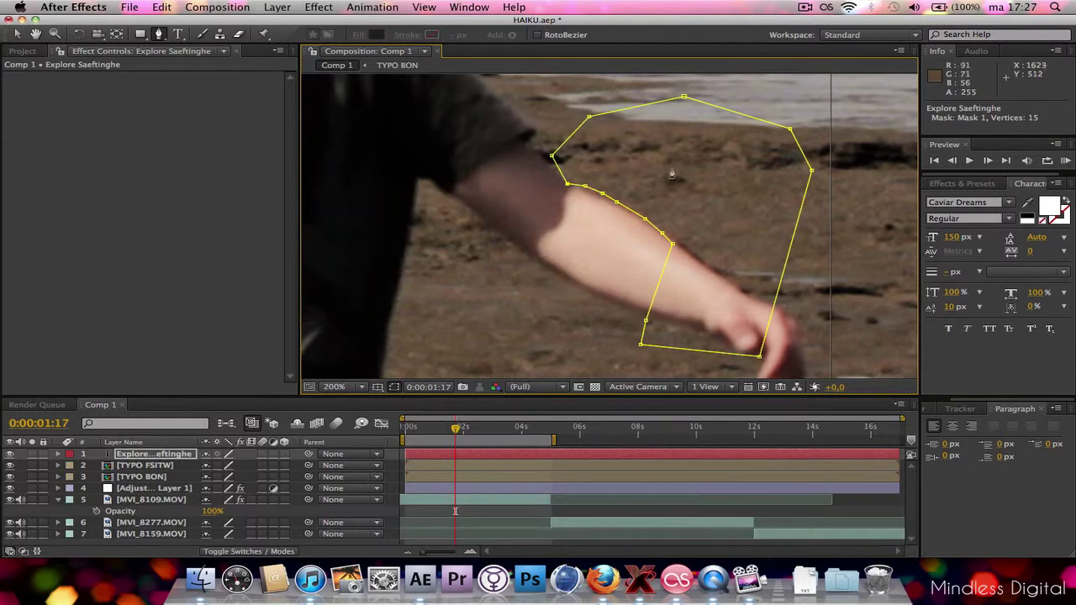
At 800% zoom, drag the upper mask vertices tight against the arm's outline
{"action": "key", "text": "period"}
{"action": "key", "text": "period"}
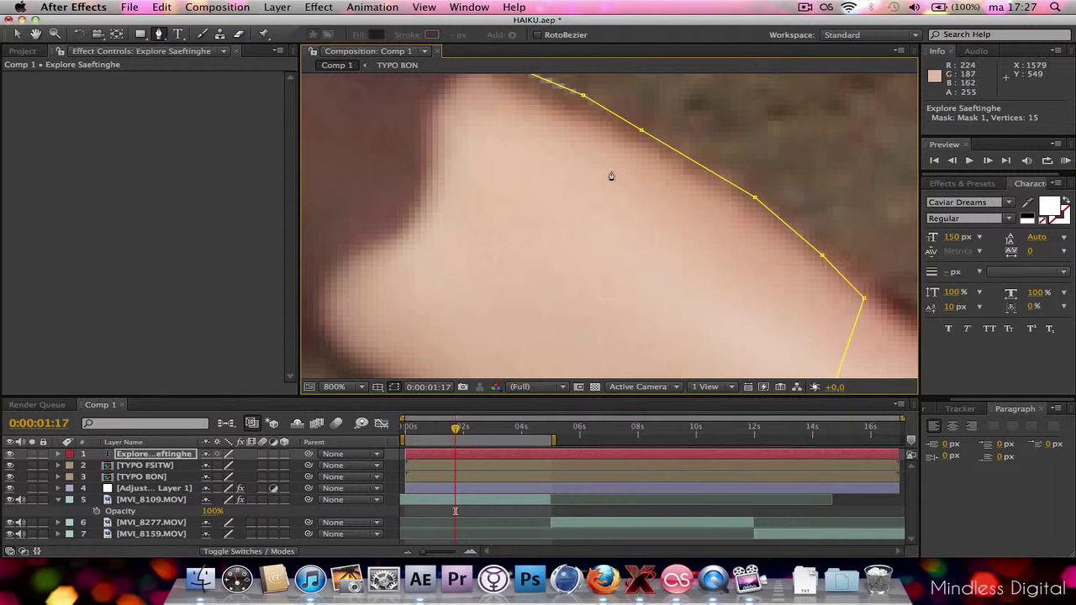
{"action": "left_click_drag", "start_coordinate": [568, 144], "coordinate": [569, 193]}
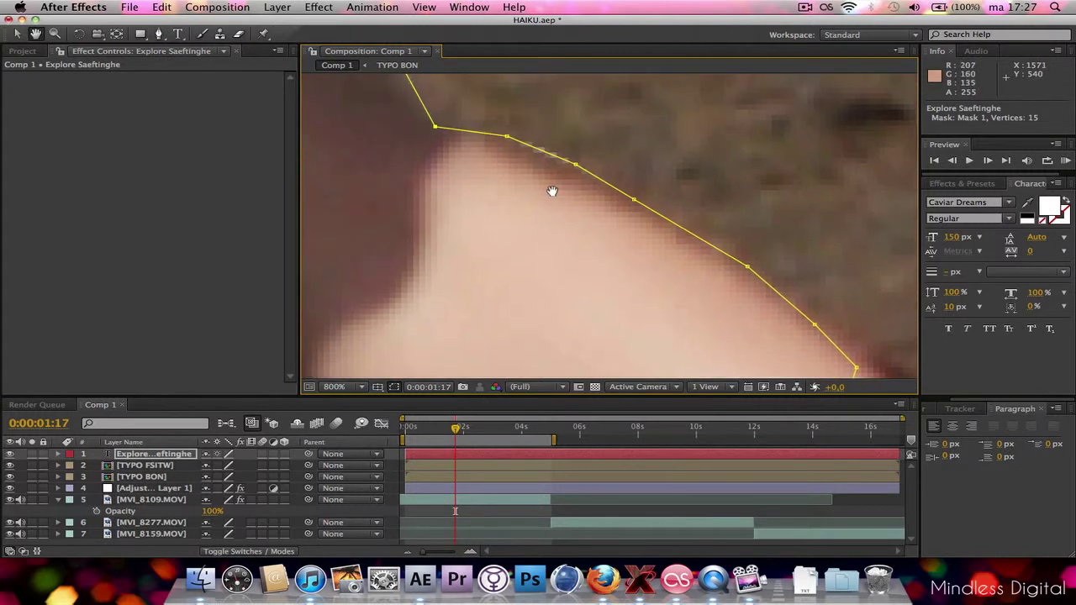
{"action": "key", "text": "v"}
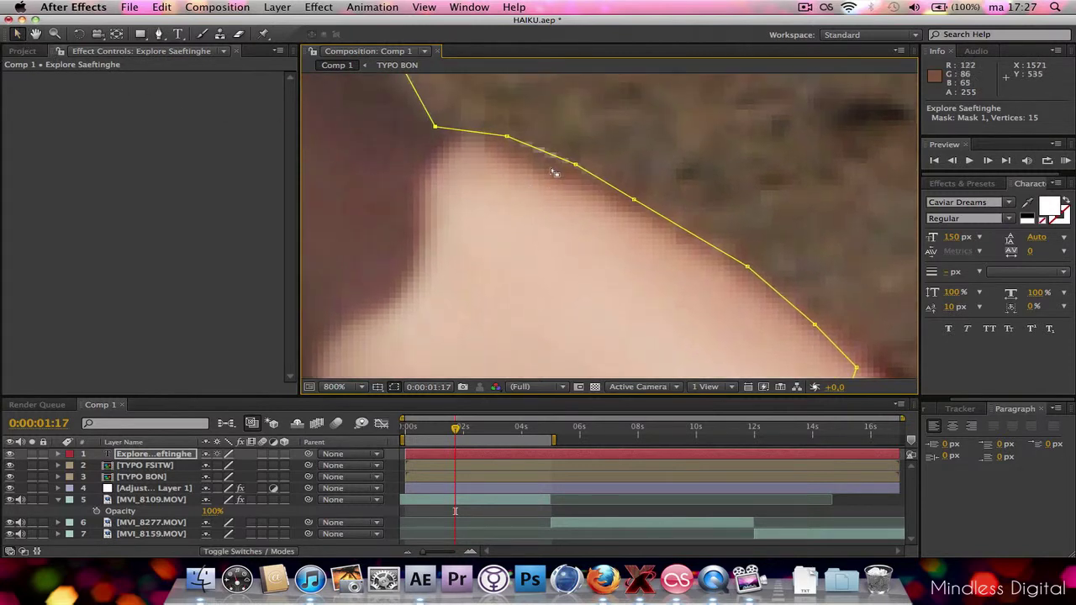
{"action": "left_click_drag", "start_coordinate": [575, 166], "coordinate": [573, 169]}
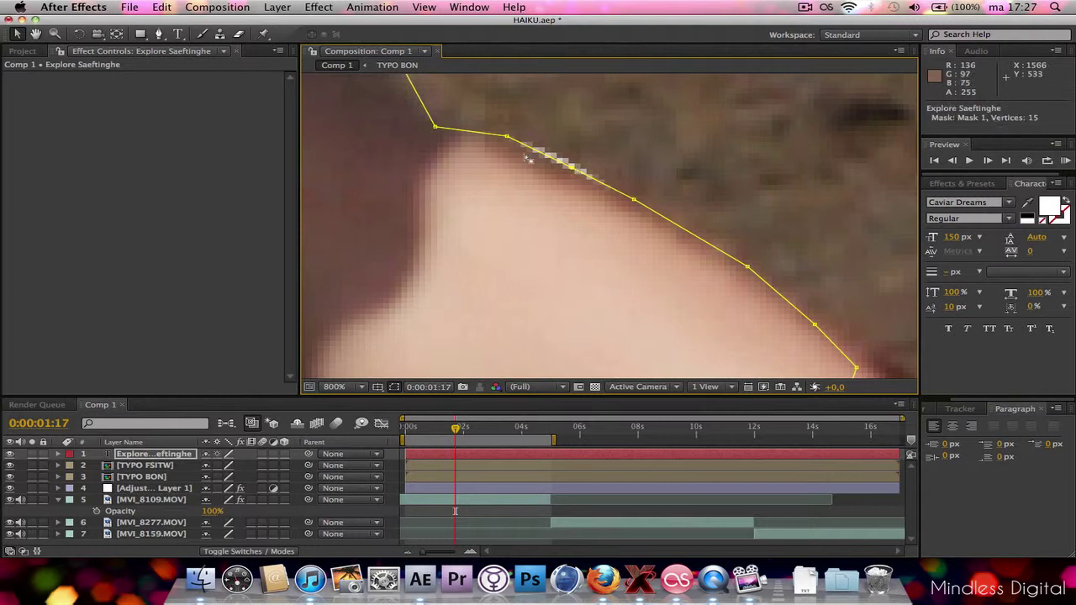
{"action": "left_click_drag", "start_coordinate": [507, 136], "coordinate": [507, 141]}
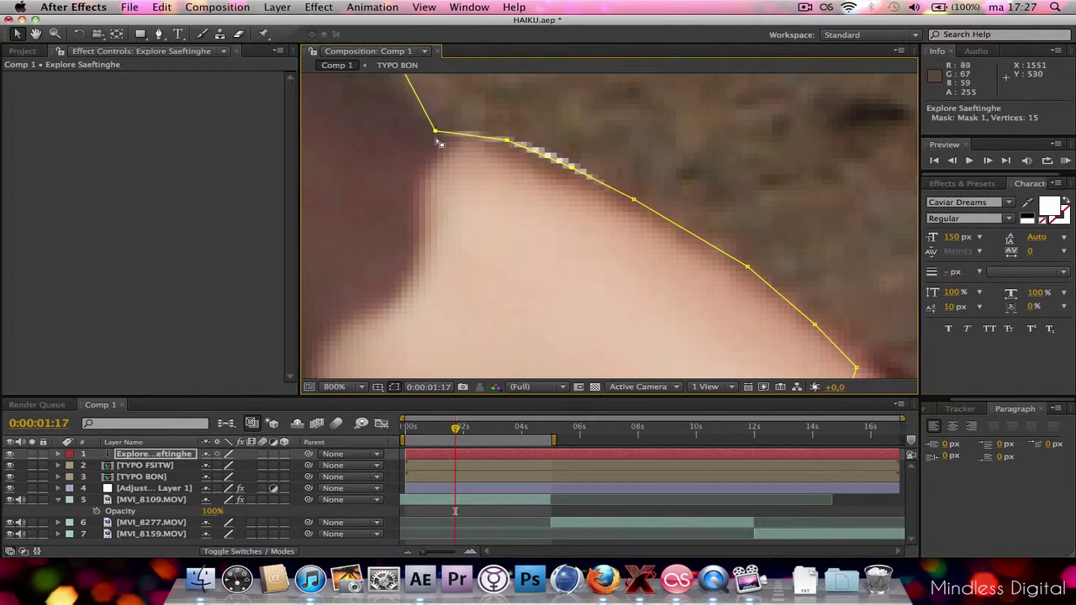
{"action": "left_click_drag", "start_coordinate": [436, 136], "coordinate": [438, 126]}
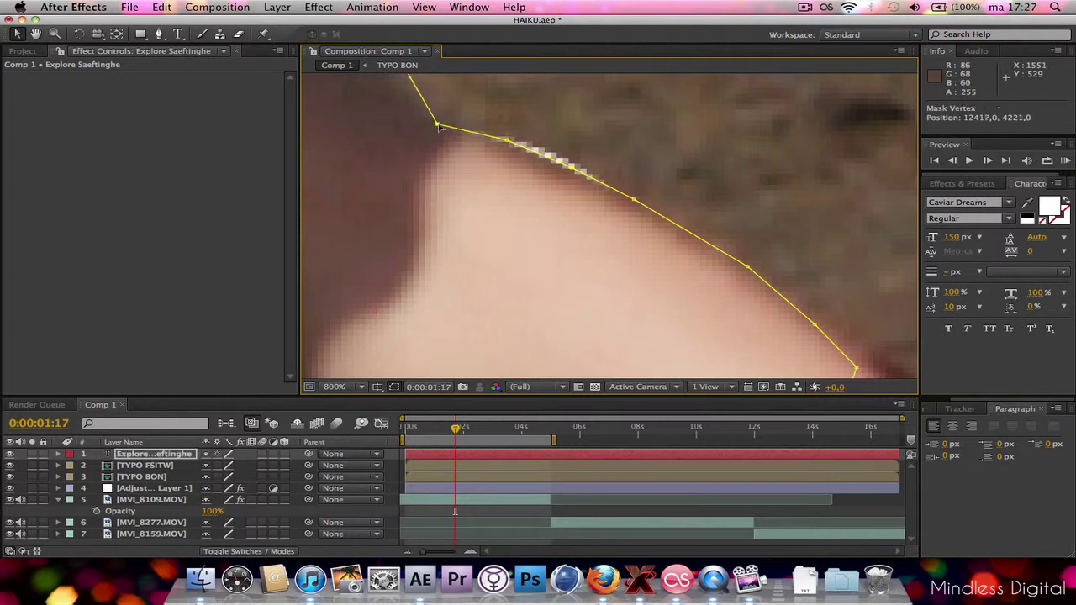
{"action": "left_click", "coordinate": [633, 201]}
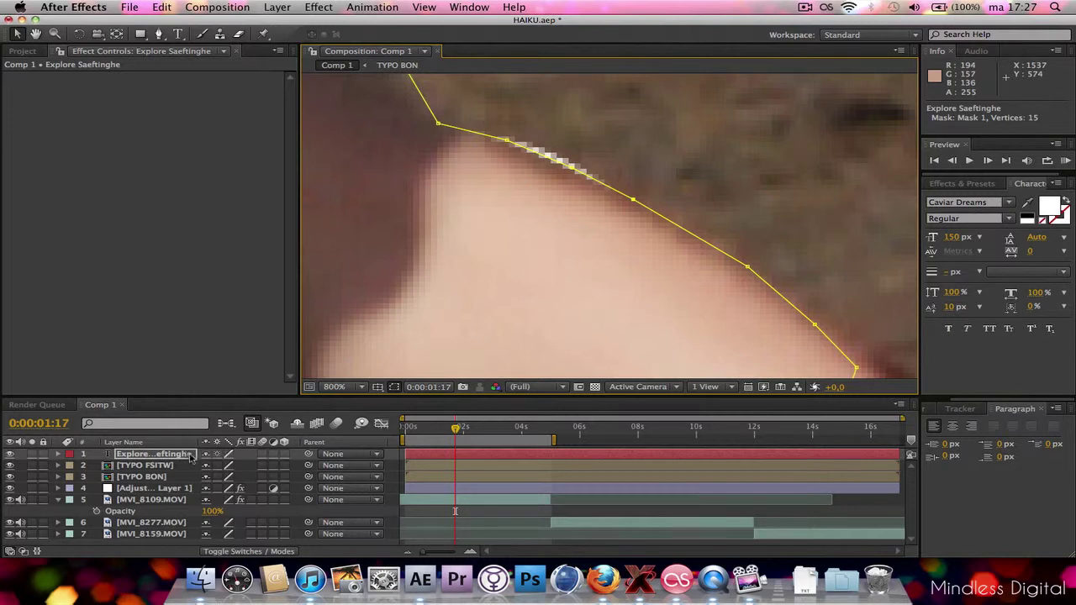
Reveal Mask Path on the title layer and set its first keyframe at 0:00:01:17
{"action": "key", "text": "m"}
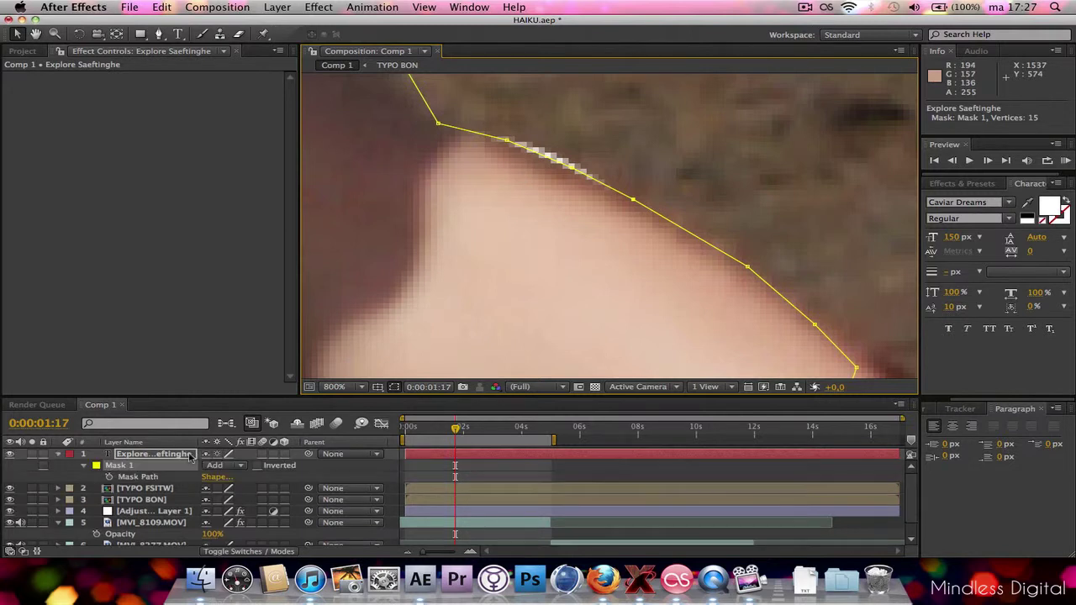
{"action": "left_click", "coordinate": [110, 476]}
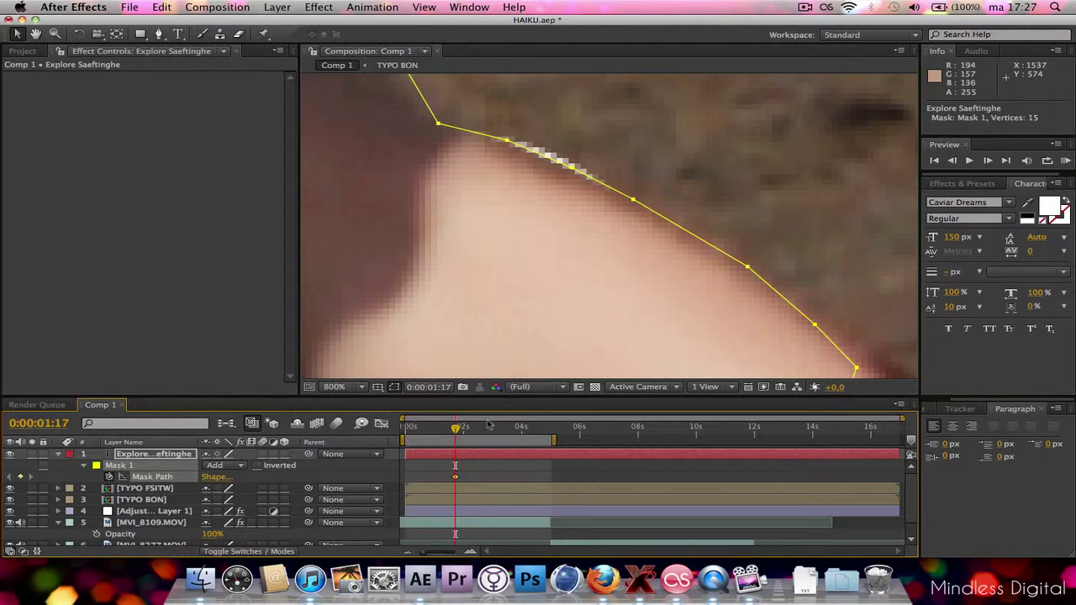
Step back to 0:00:01:16 and pan to the mask's upper part, undoing an accidental mask shift
{"action": "left_click", "coordinate": [953, 161]}
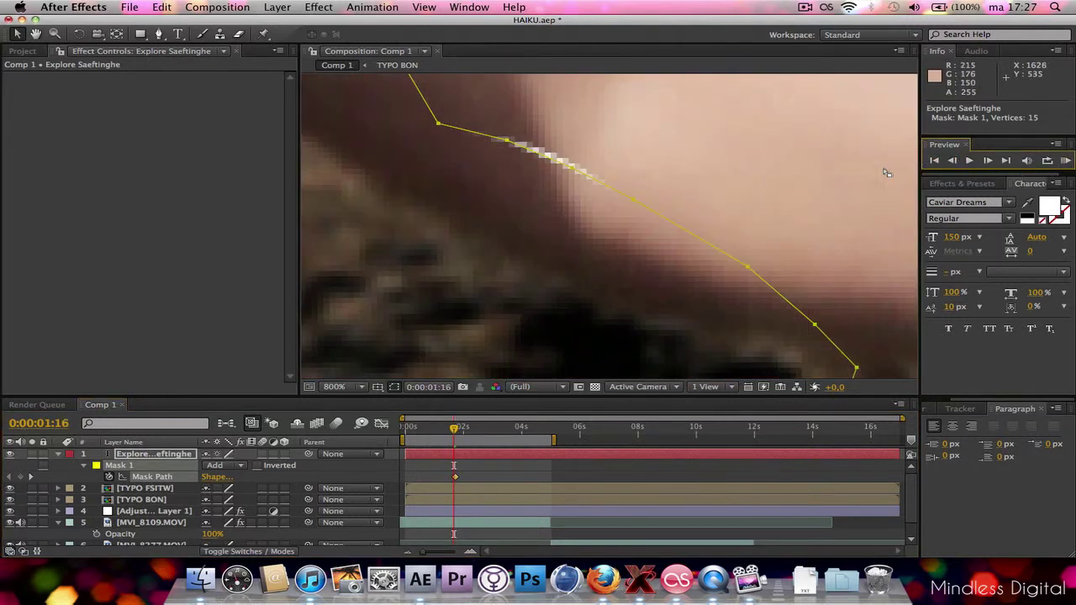
{"action": "key", "text": "space"}
{"action": "left_click_drag", "start_coordinate": [862, 163], "coordinate": [793, 226]}
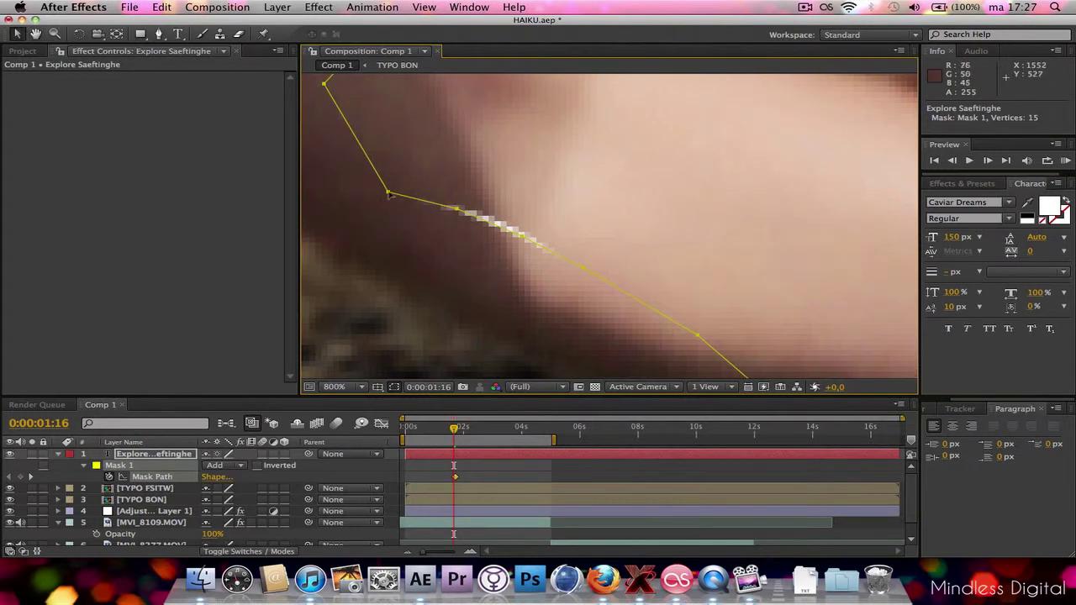
{"action": "left_click", "coordinate": [419, 196]}
{"action": "key", "text": "super+z"}
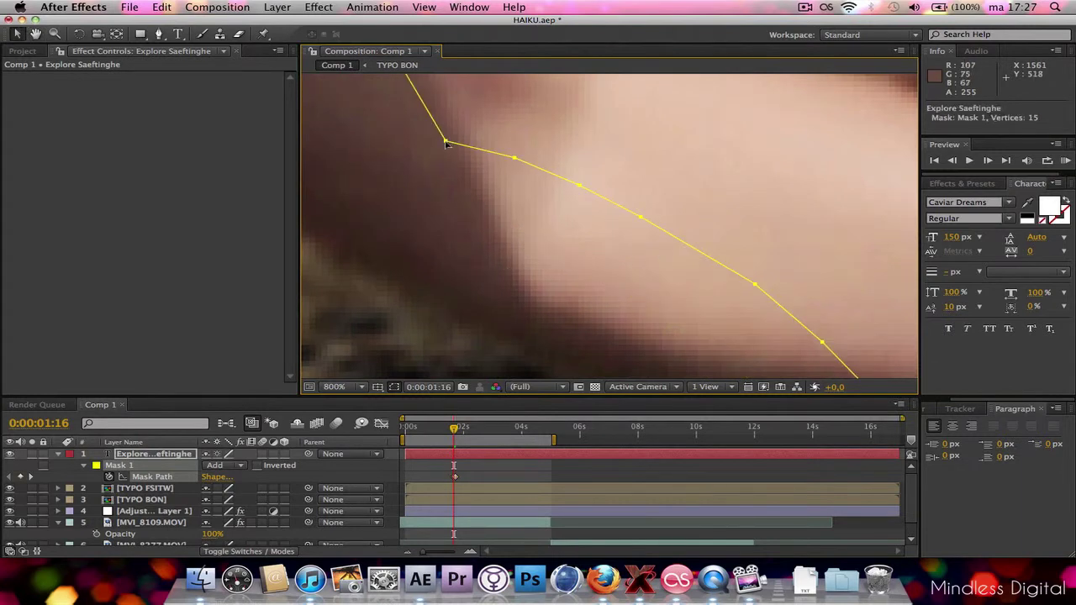
{"action": "key", "text": "super+z"}
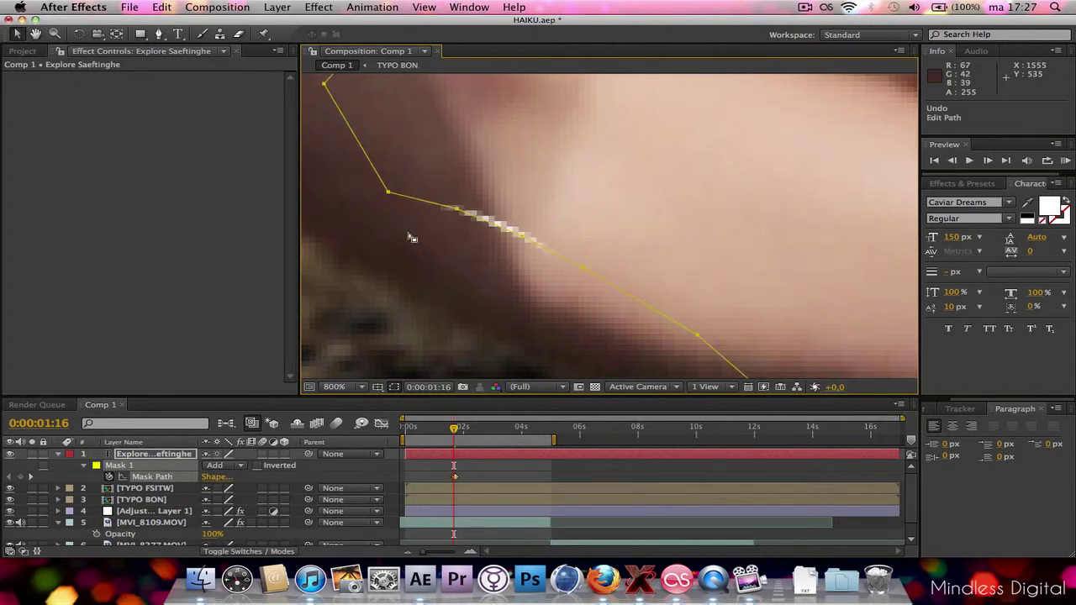
Drag four mask vertices onto the arm's edge, then compare frames and settle on 0:00:01:17
{"action": "left_click", "coordinate": [455, 215]}
{"action": "left_click_drag", "start_coordinate": [461, 208], "coordinate": [469, 183]}
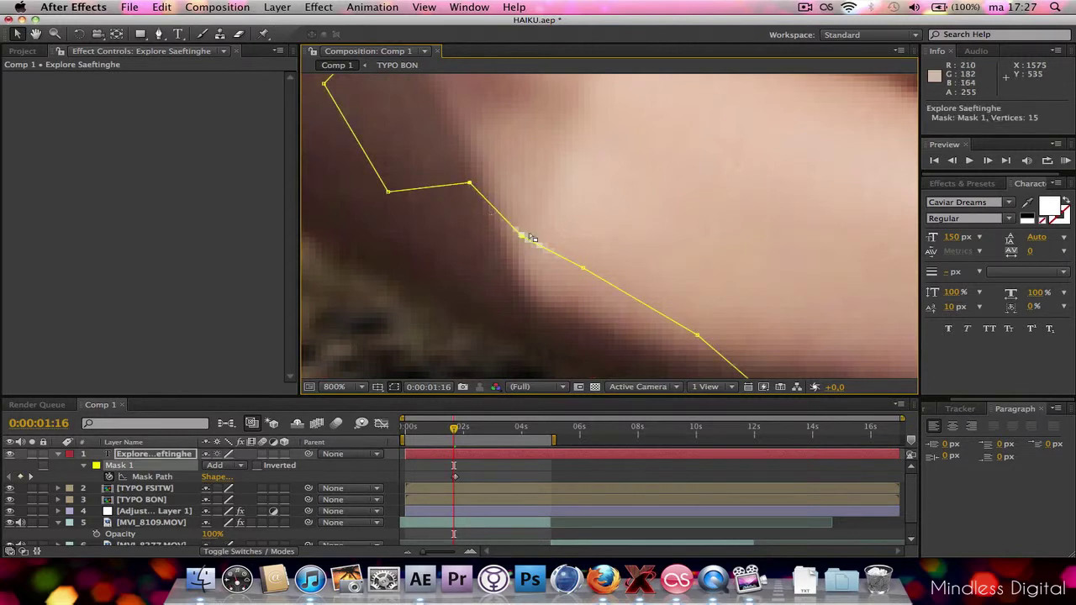
{"action": "left_click_drag", "start_coordinate": [522, 237], "coordinate": [560, 209]}
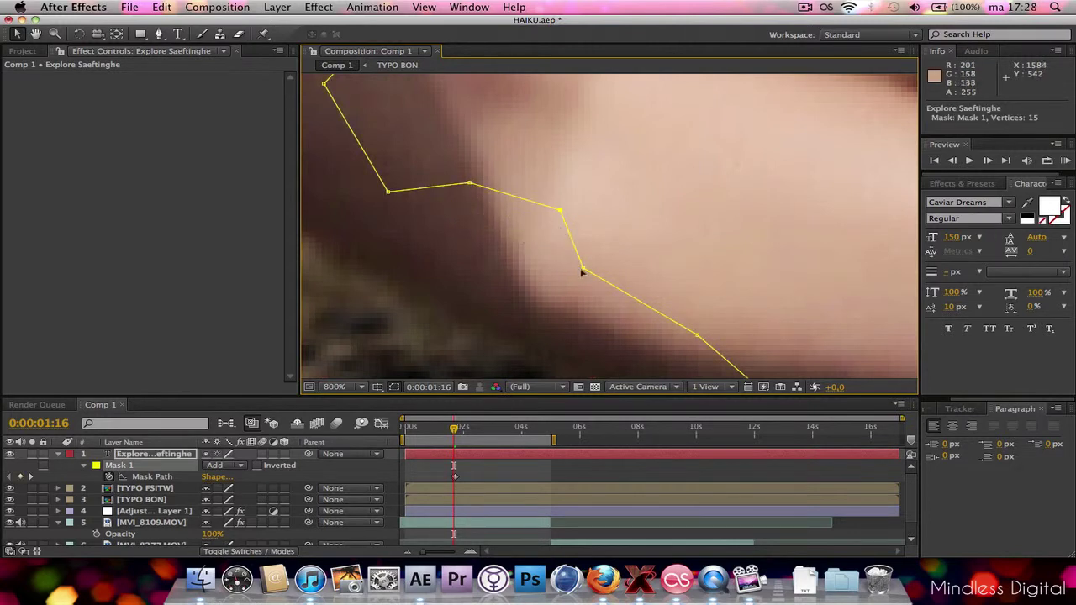
{"action": "left_click_drag", "start_coordinate": [581, 272], "coordinate": [601, 266]}
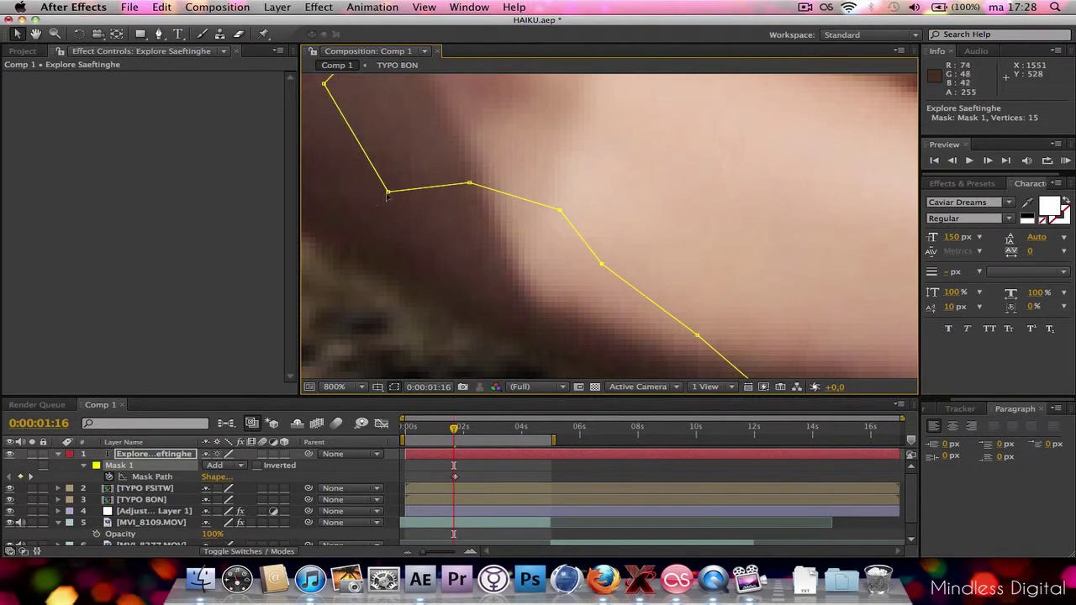
{"action": "left_click_drag", "start_coordinate": [387, 193], "coordinate": [387, 184]}
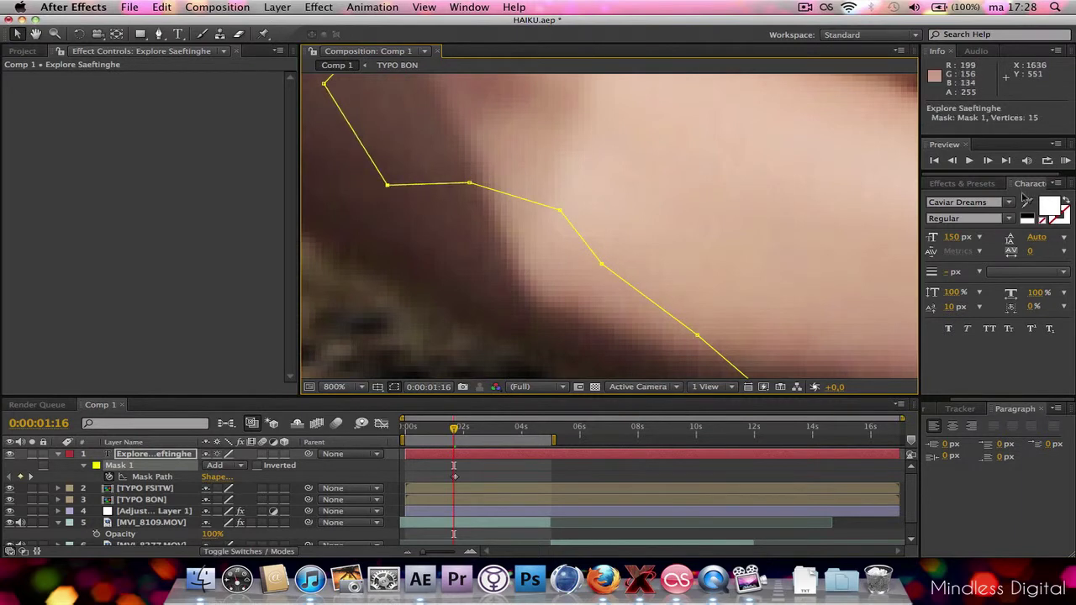
{"action": "left_click", "coordinate": [989, 160]}
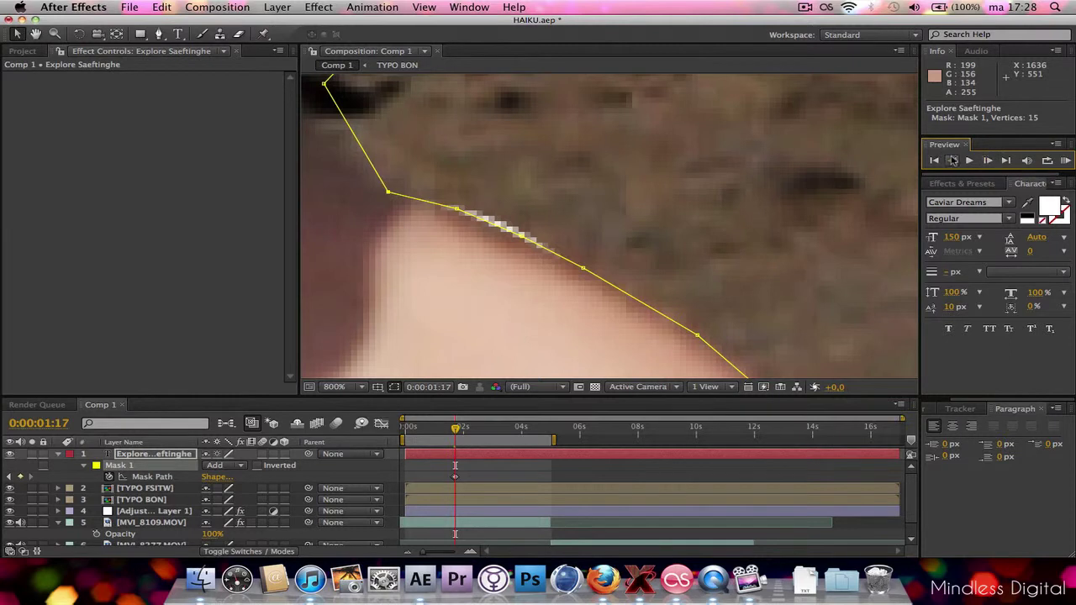
{"action": "left_click", "coordinate": [952, 160]}
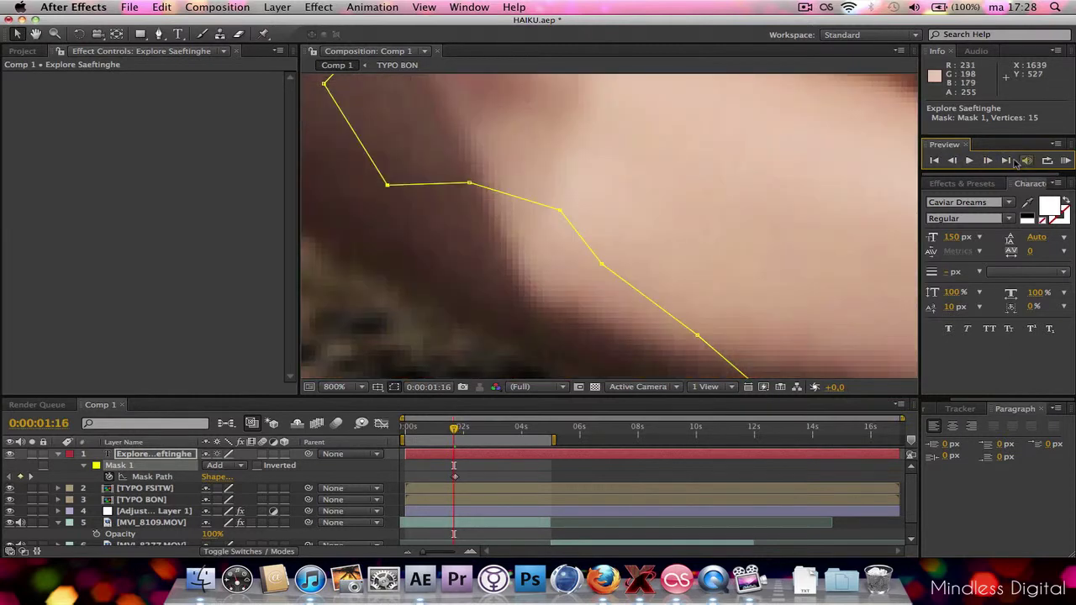
{"action": "left_click", "coordinate": [988, 161]}
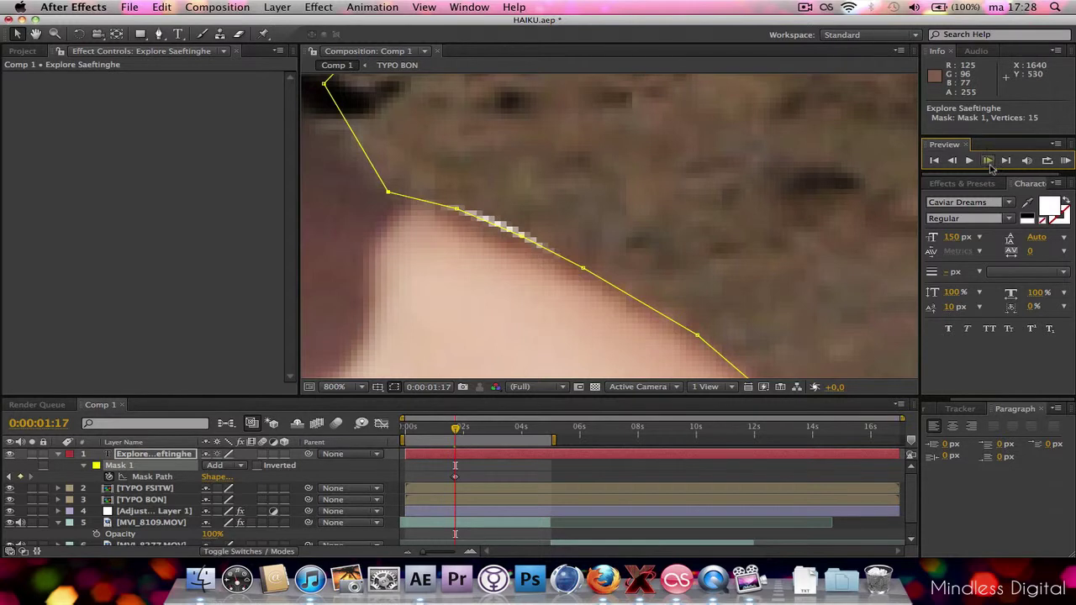
Advance to 0:00:01:18 and pull the first mask vertices down onto the arm's edge
{"action": "left_click", "coordinate": [988, 160]}
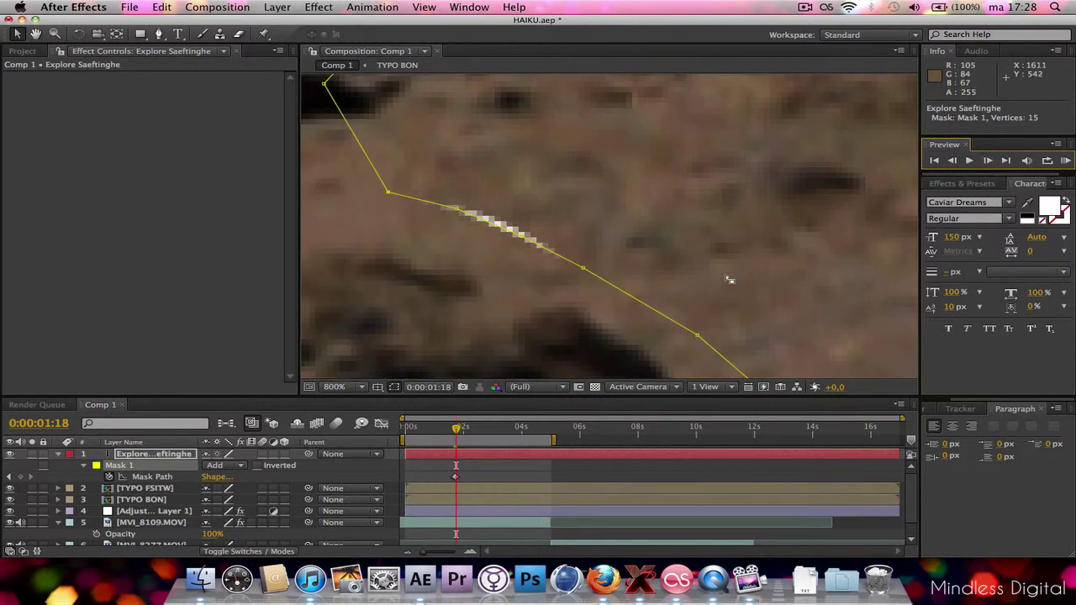
{"action": "key", "text": "space"}
{"action": "left_click_drag", "start_coordinate": [516, 343], "coordinate": [735, 211]}
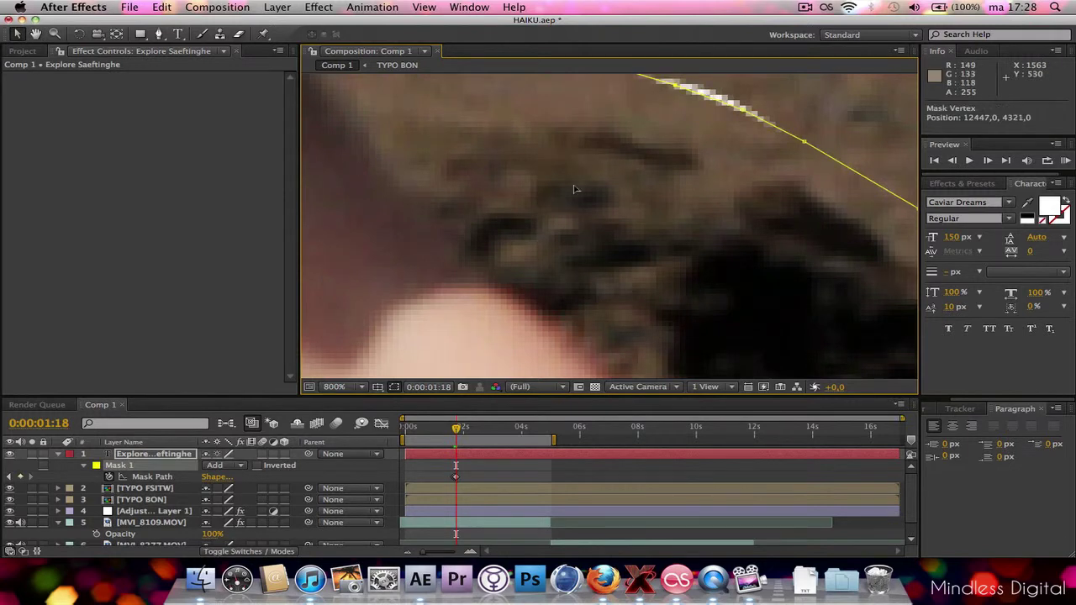
{"action": "left_click_drag", "start_coordinate": [575, 190], "coordinate": [483, 277]}
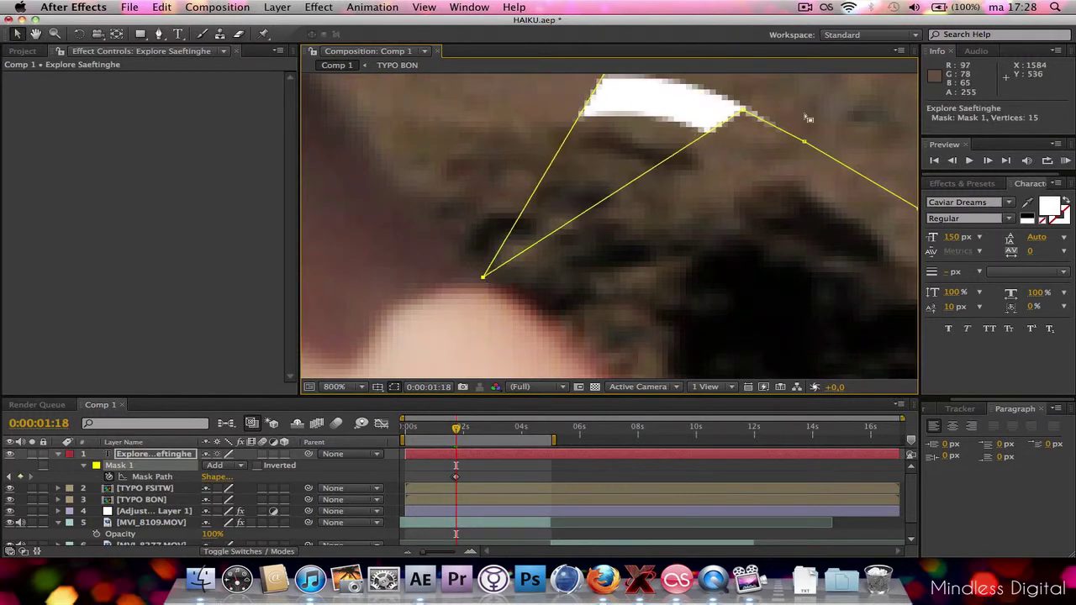
{"action": "left_click_drag", "start_coordinate": [743, 110], "coordinate": [580, 339]}
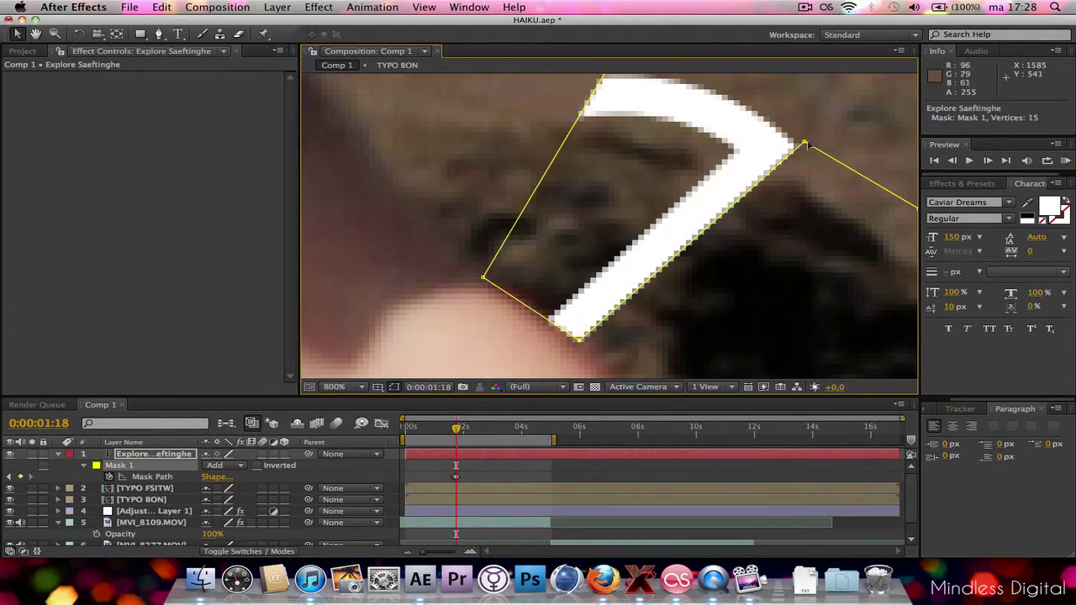
At 400% zoom, drag the remaining upper vertices down-left along the arm's edge
{"action": "key", "text": "comma"}
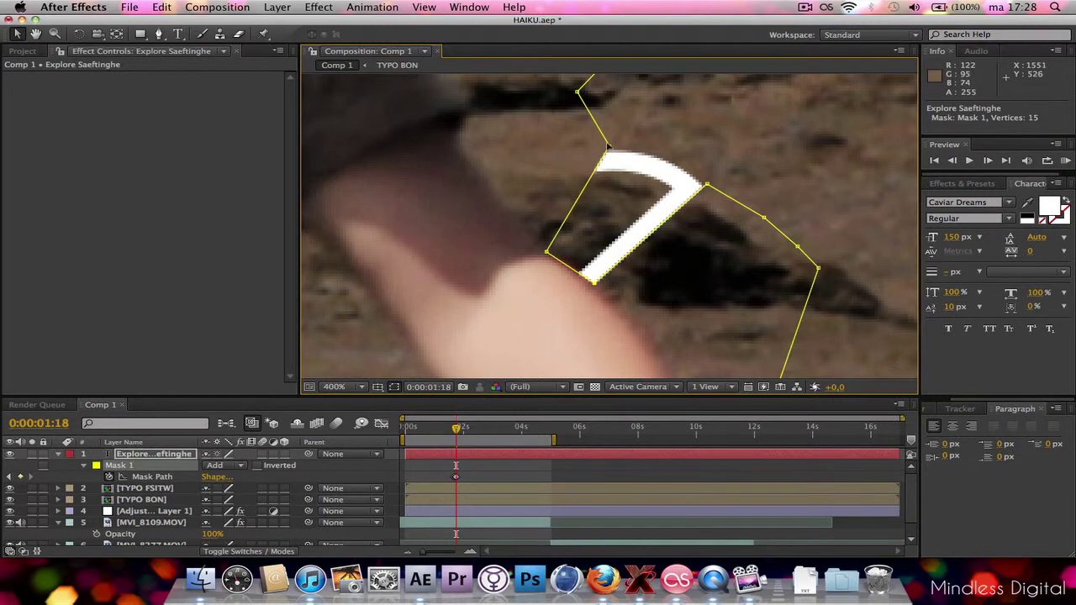
{"action": "left_click_drag", "start_coordinate": [608, 146], "coordinate": [492, 190]}
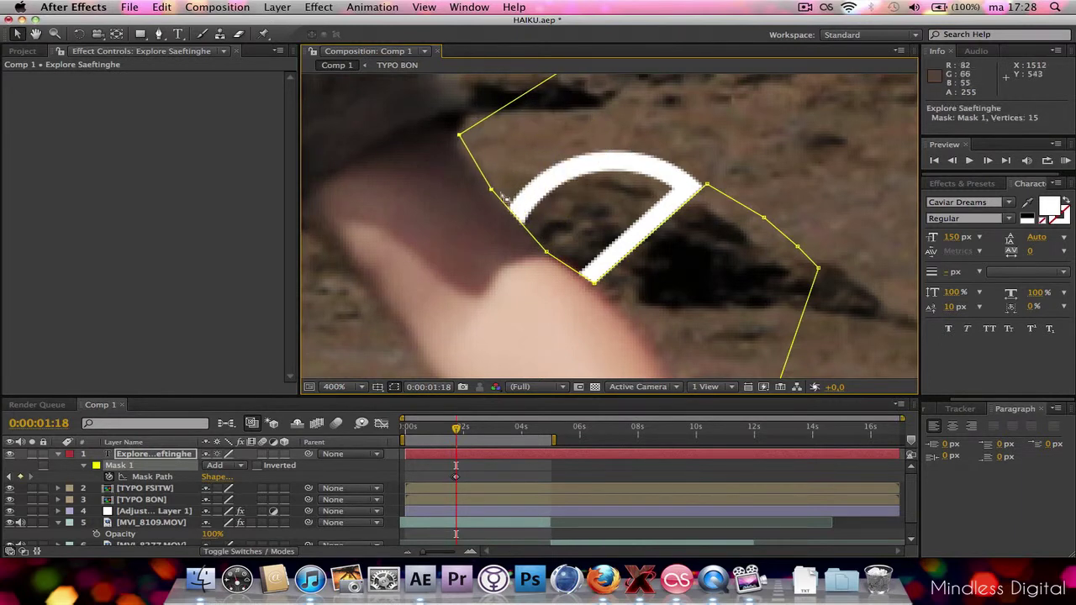
{"action": "mouse_move", "coordinate": [706, 185]}
{"action": "left_mouse_down"}
{"action": "mouse_move", "coordinate": [652, 321]}
{"action": "mouse_move", "coordinate": [632, 322]}
{"action": "left_mouse_up"}
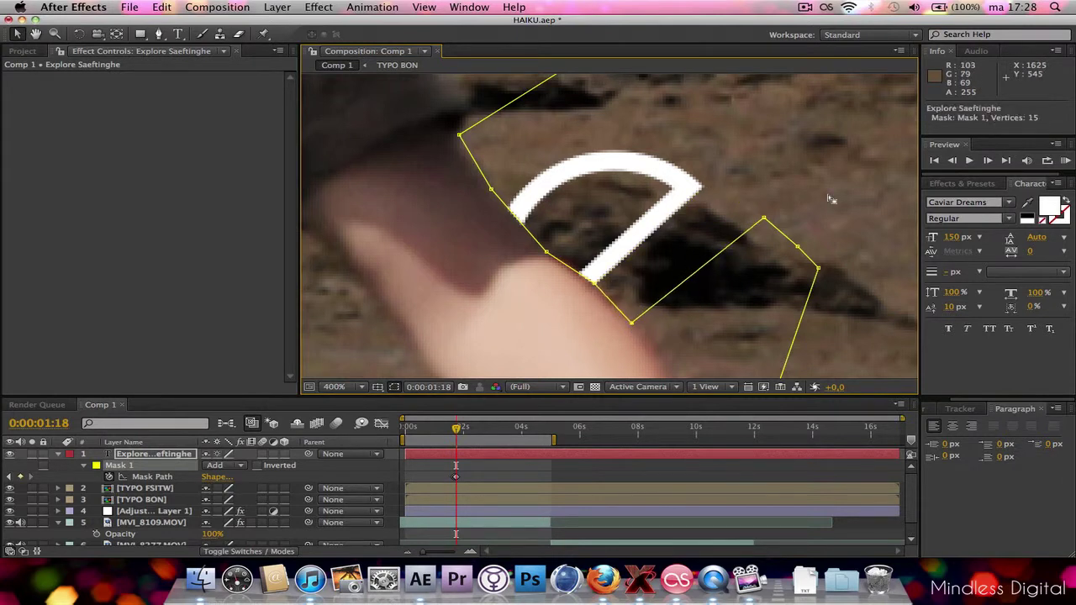
{"action": "left_click_drag", "start_coordinate": [763, 220], "coordinate": [651, 343]}
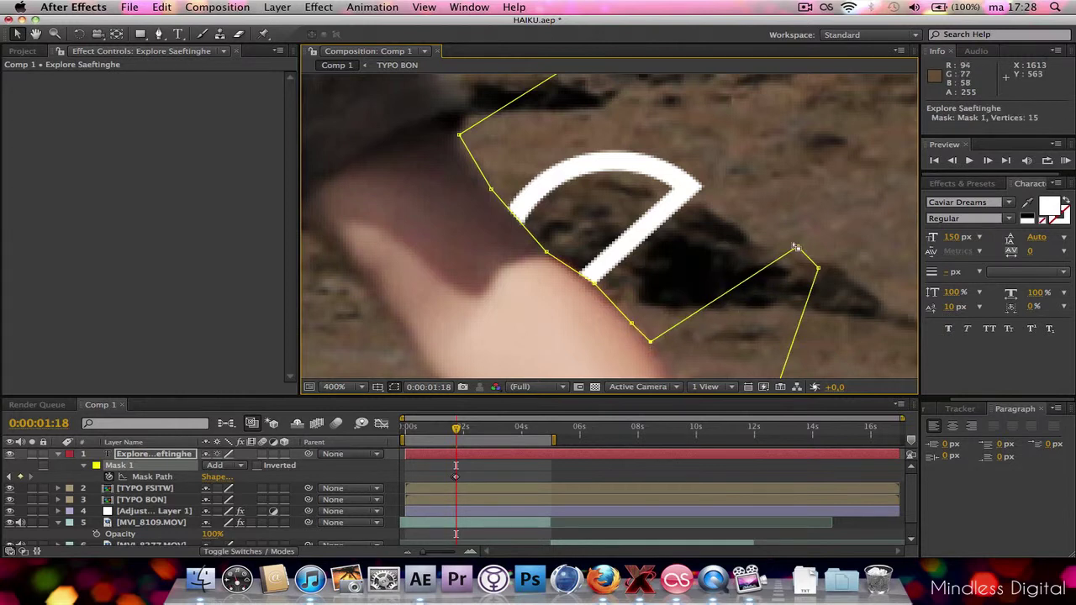
{"action": "left_click_drag", "start_coordinate": [797, 247], "coordinate": [682, 234]}
{"action": "key", "text": "space"}
{"action": "left_click_drag", "start_coordinate": [760, 179], "coordinate": [632, 318]}
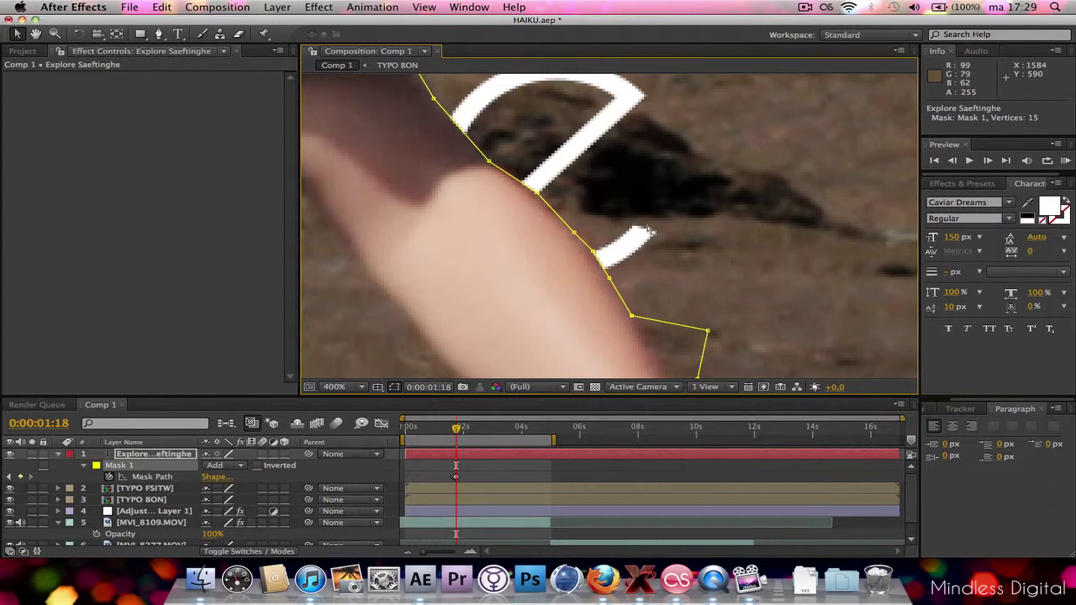
Advance to 0:00:01:19 and drag six mask vertices down-left onto the arm's edge
{"action": "key", "text": "space"}
{"action": "left_click_drag", "start_coordinate": [496, 266], "coordinate": [553, 264]}
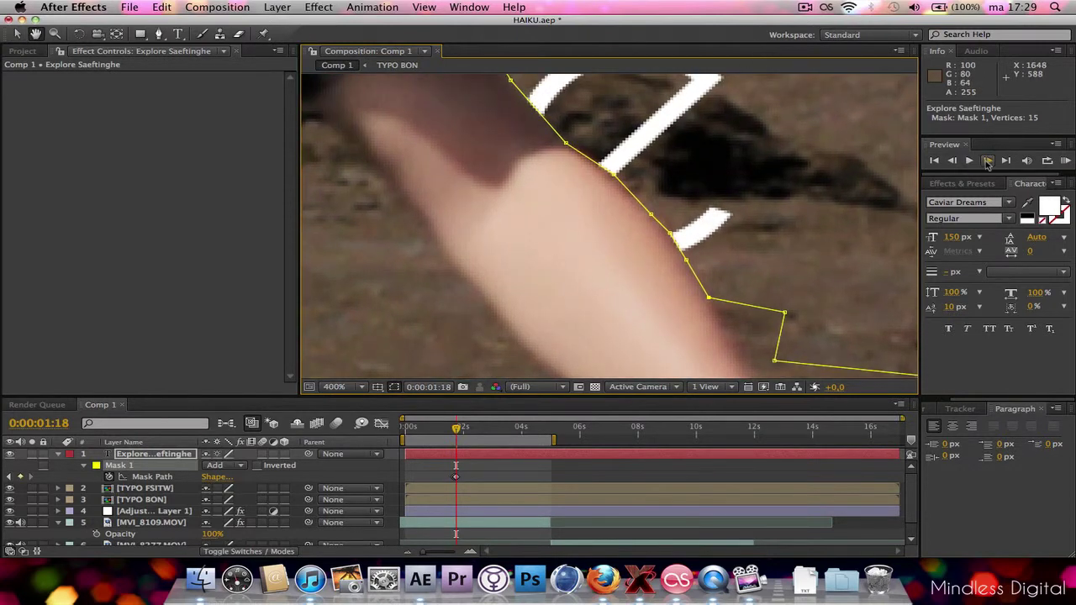
{"action": "left_click", "coordinate": [987, 160]}
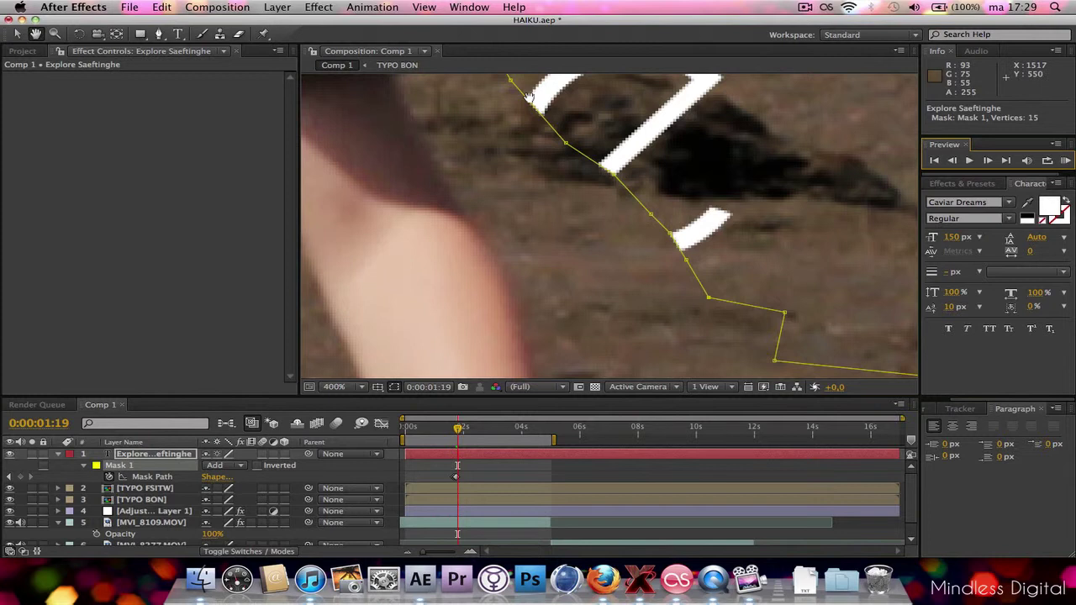
{"action": "key", "text": "v"}
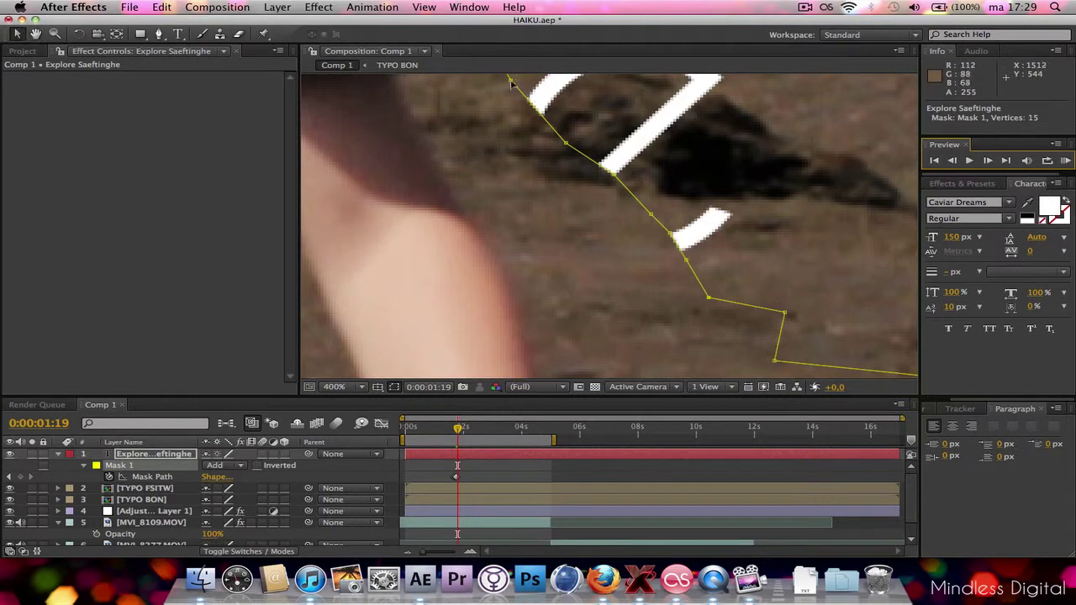
{"action": "left_click_drag", "start_coordinate": [510, 82], "coordinate": [387, 79]}
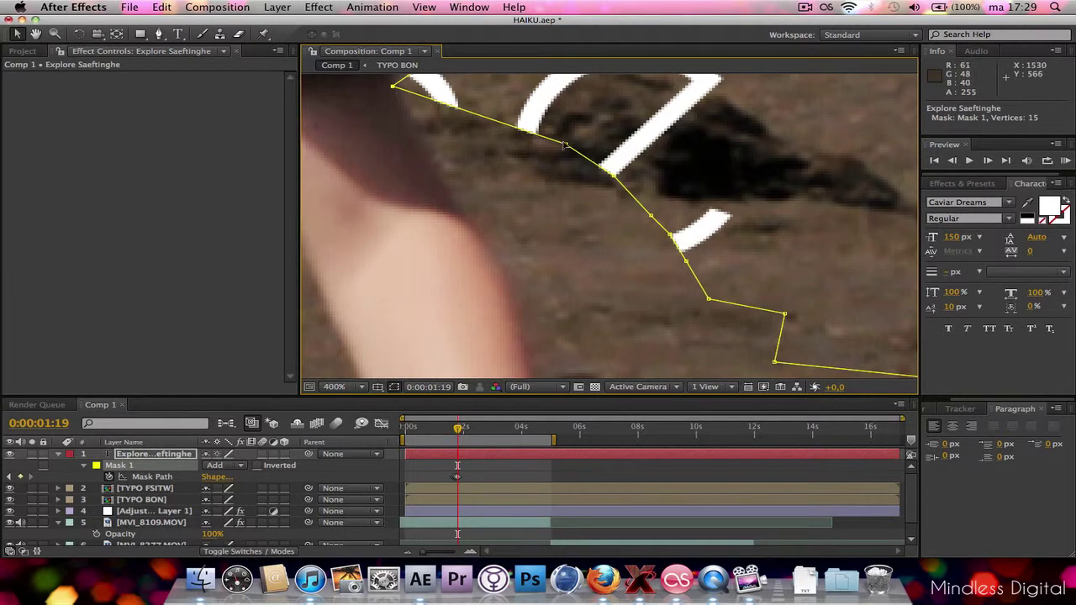
{"action": "left_click_drag", "start_coordinate": [566, 145], "coordinate": [454, 208]}
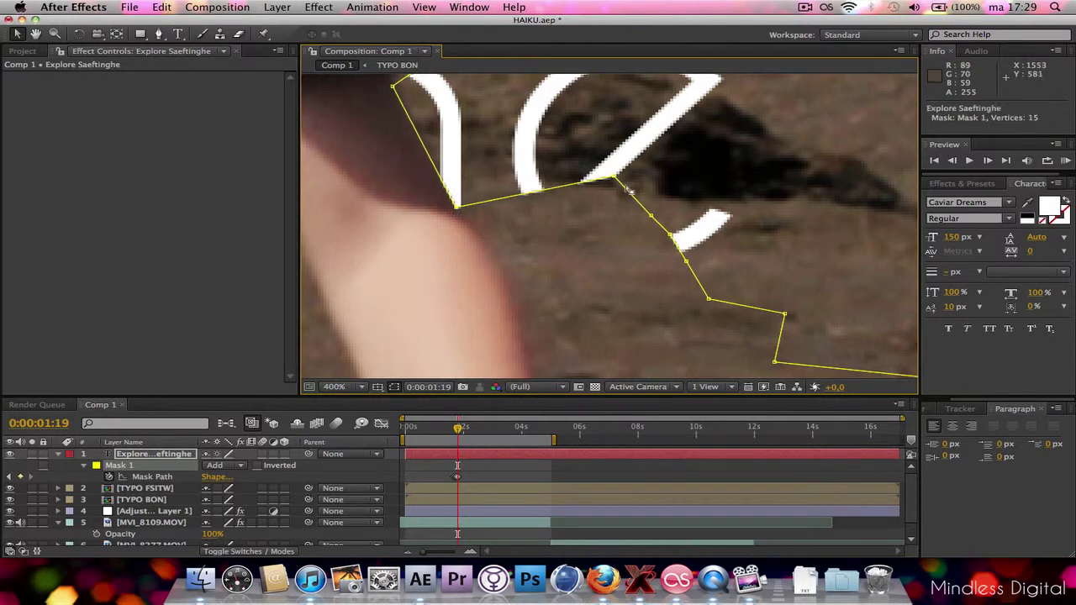
{"action": "left_click_drag", "start_coordinate": [616, 180], "coordinate": [480, 238]}
{"action": "left_click_drag", "start_coordinate": [659, 217], "coordinate": [515, 285]}
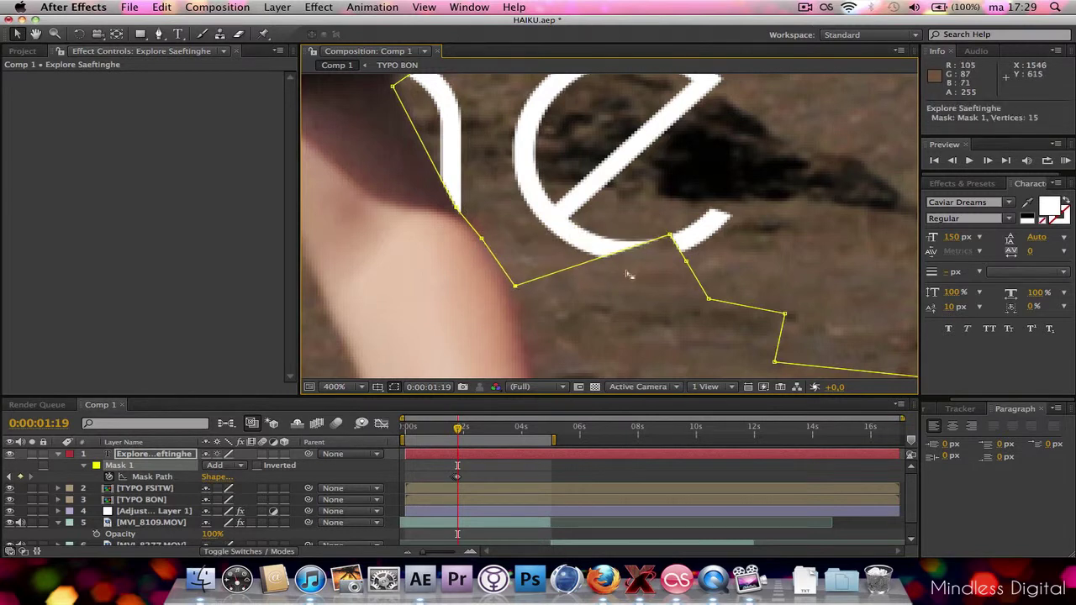
{"action": "left_click_drag", "start_coordinate": [664, 241], "coordinate": [522, 317]}
{"action": "left_click_drag", "start_coordinate": [686, 263], "coordinate": [572, 354]}
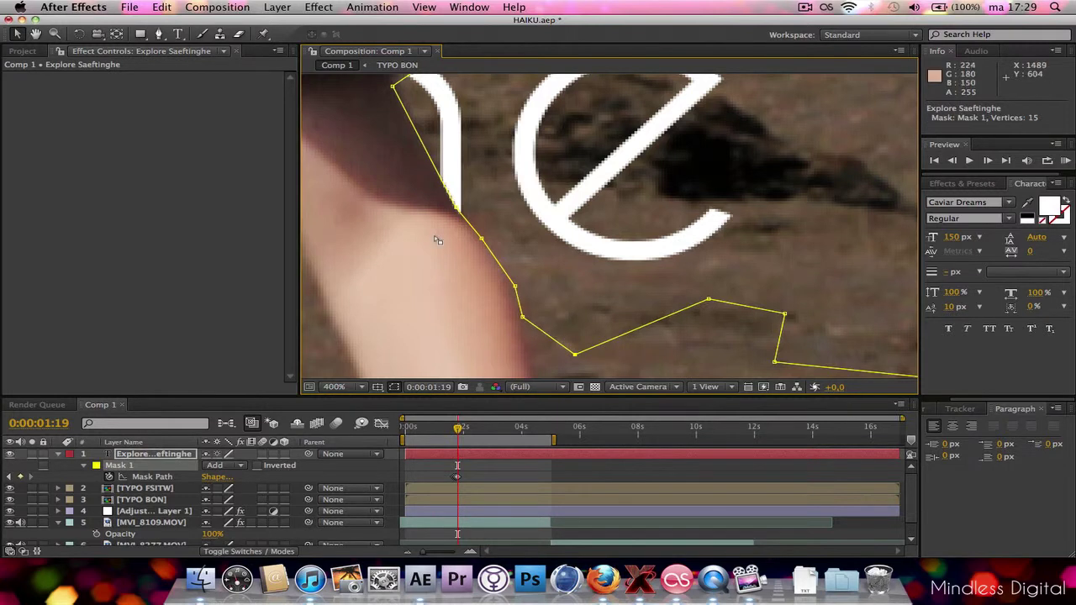
Adjust one more vertex, magnify the view on the masked 'ne' letters, and step to 0:00:01:20
{"action": "left_click_drag", "start_coordinate": [408, 144], "coordinate": [576, 283]}
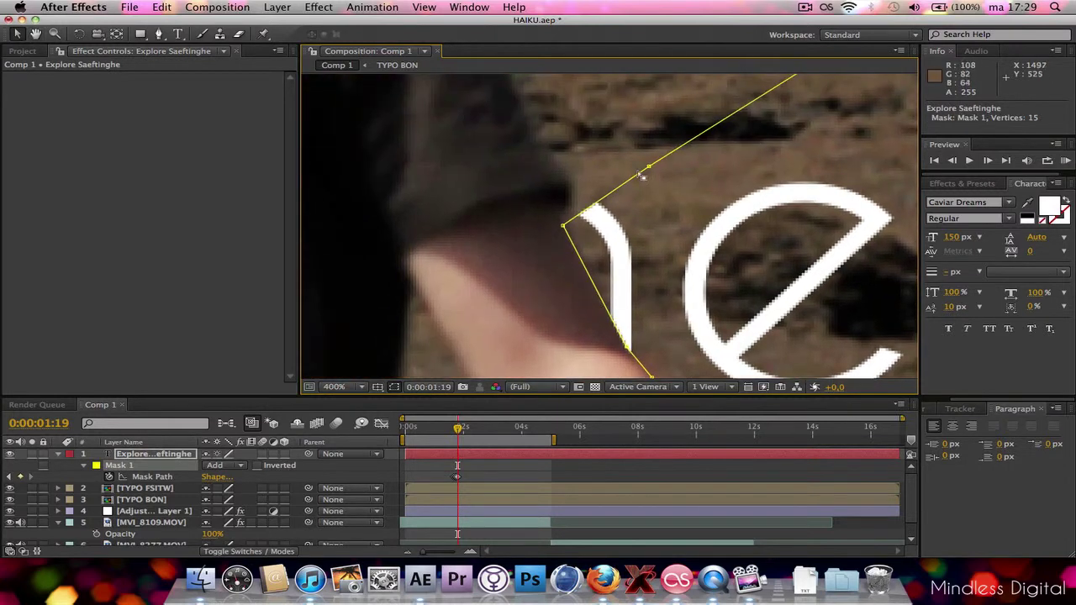
{"action": "left_click_drag", "start_coordinate": [649, 169], "coordinate": [573, 193]}
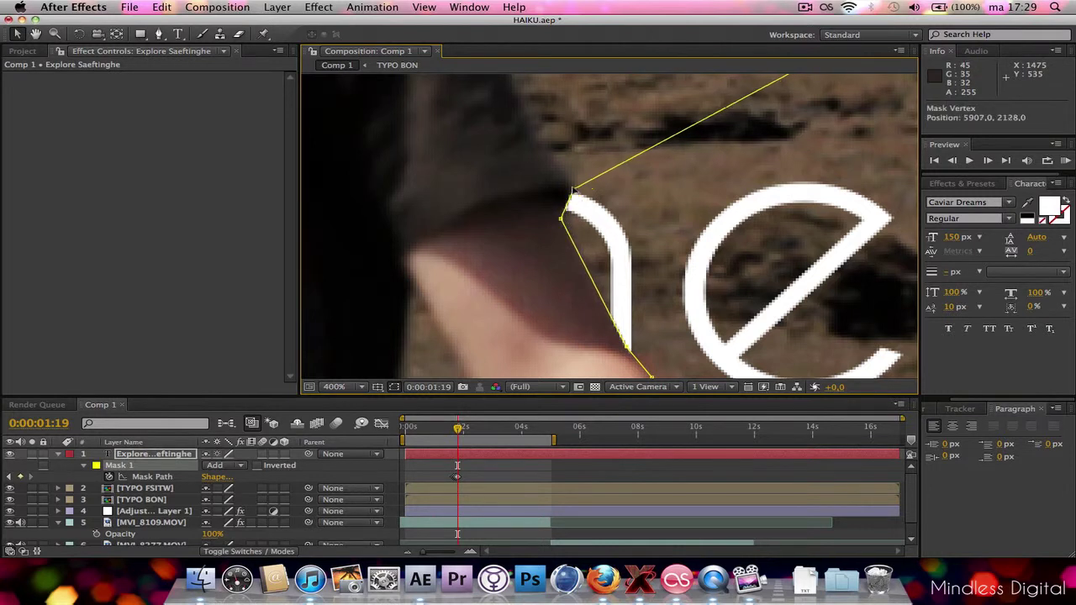
{"action": "key", "text": "space"}
{"action": "left_click_drag", "start_coordinate": [591, 292], "coordinate": [634, 187]}
{"action": "scroll", "coordinate": [643, 284], "scroll_direction": "down", "scroll_amount": 4}
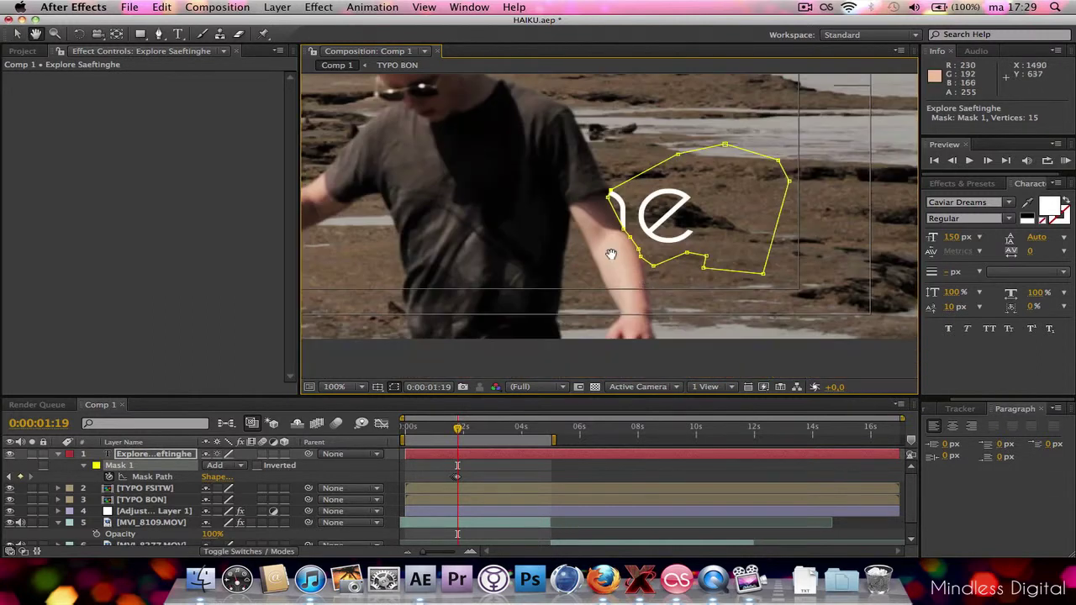
{"action": "left_click_drag", "start_coordinate": [495, 172], "coordinate": [568, 256]}
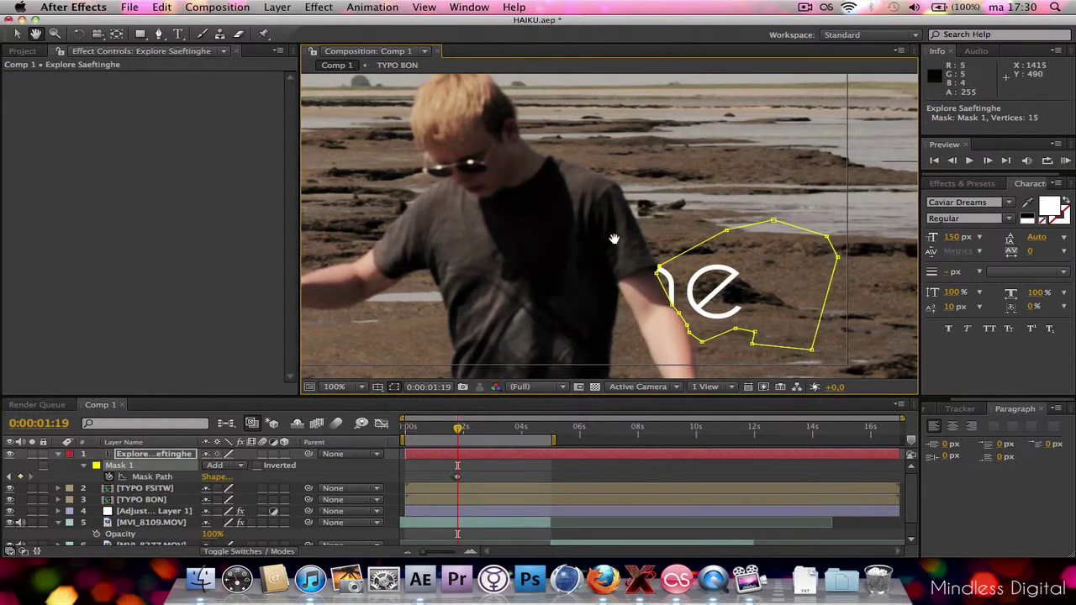
{"action": "left_click_drag", "start_coordinate": [613, 233], "coordinate": [567, 208]}
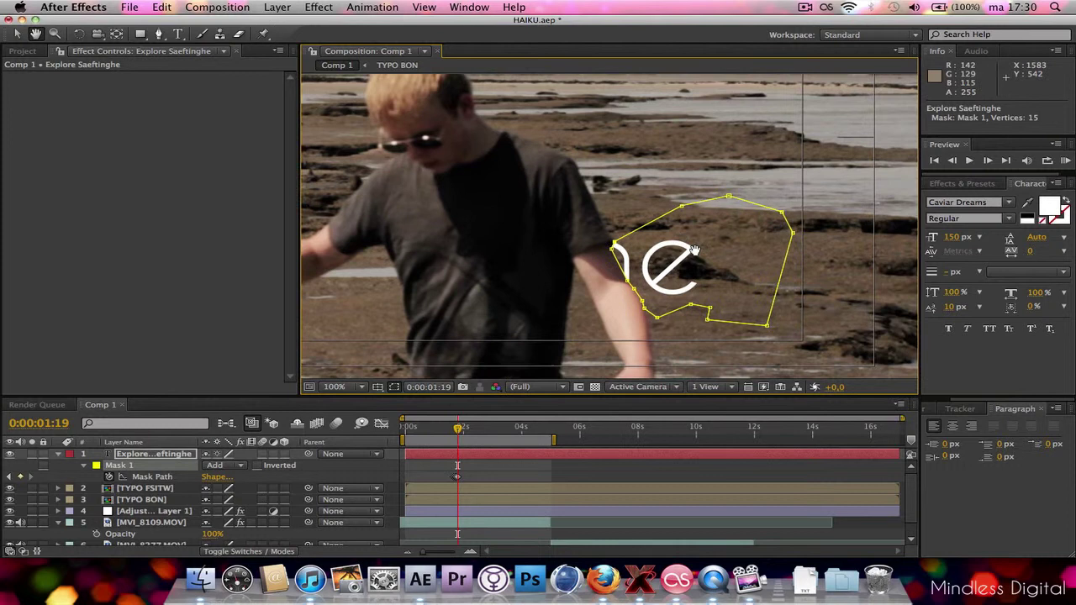
{"action": "left_click_drag", "start_coordinate": [693, 249], "coordinate": [689, 214]}
{"action": "key", "text": "period"}
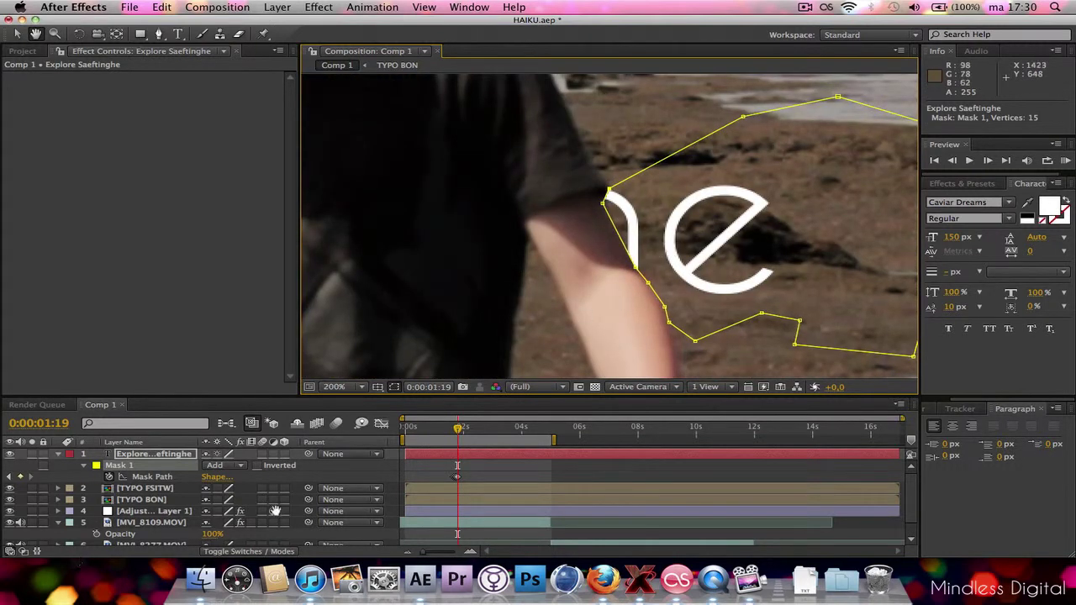
{"action": "left_click", "coordinate": [988, 159]}
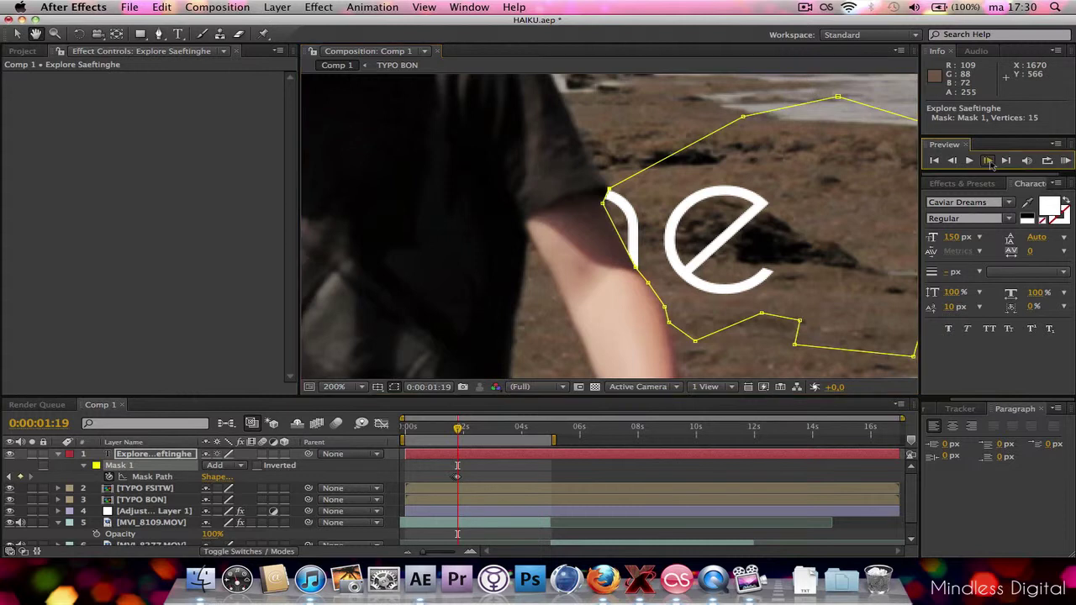
At 0:00:01:20, pull the upper Mask 1 vertices up-left onto the walker's arm
{"action": "key", "text": "v"}
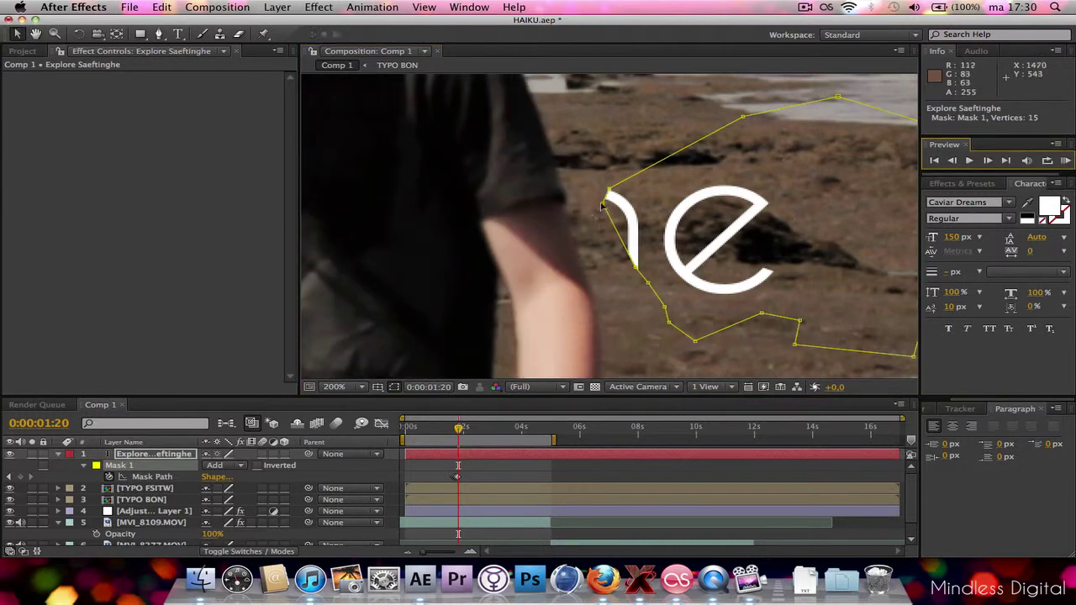
{"action": "left_click_drag", "start_coordinate": [606, 192], "coordinate": [544, 131]}
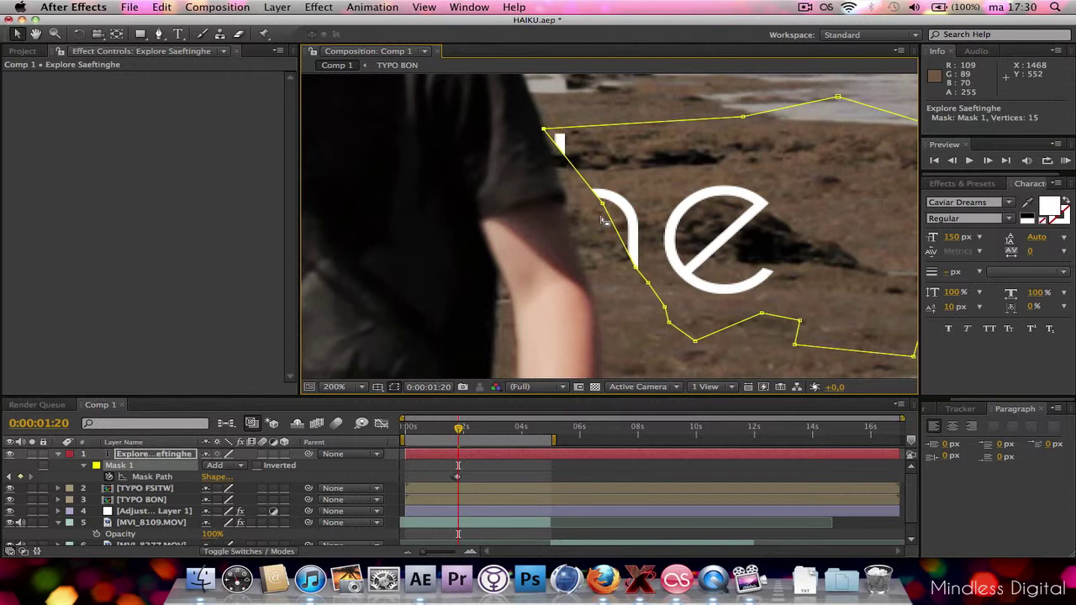
{"action": "left_click_drag", "start_coordinate": [600, 203], "coordinate": [553, 167]}
{"action": "left_click_drag", "start_coordinate": [634, 271], "coordinate": [567, 219]}
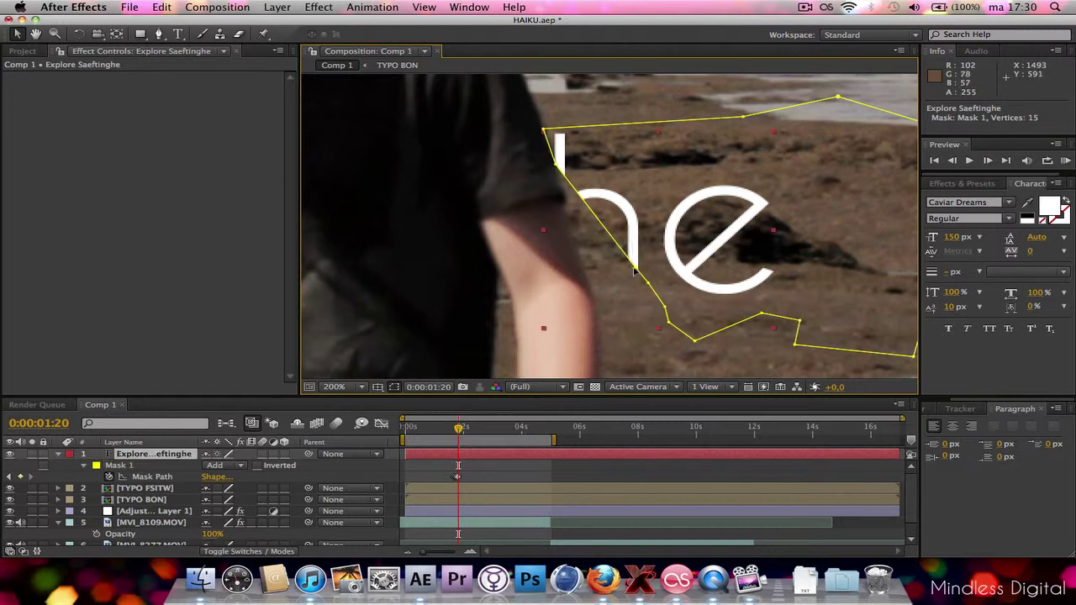
Delete the accidentally added vertex and drag the lower mask vertices up-left against the arm
{"action": "left_click", "coordinate": [569, 201]}
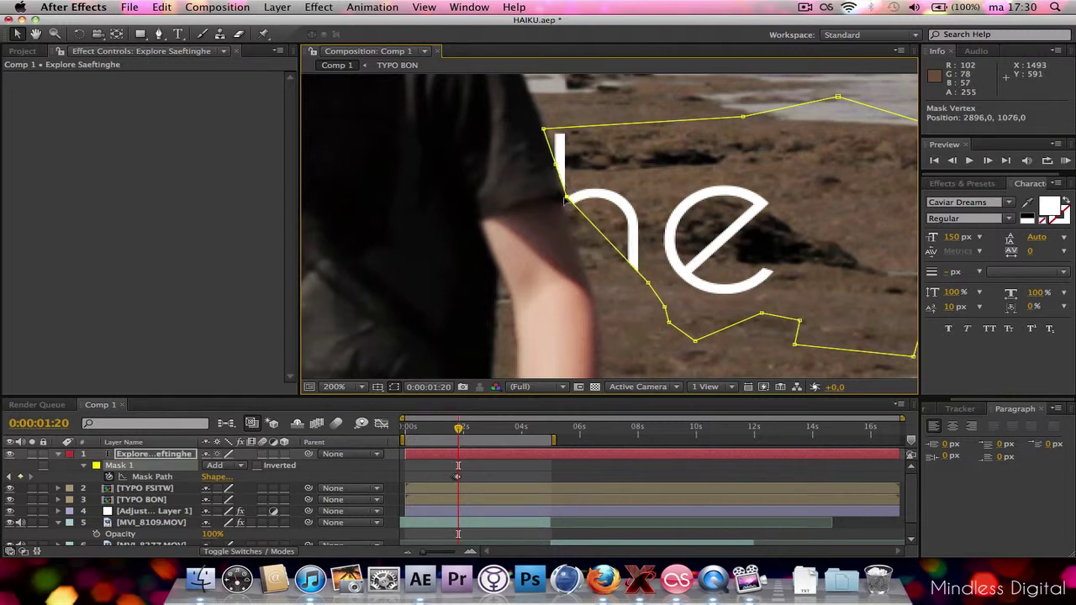
{"action": "left_click", "coordinate": [587, 227]}
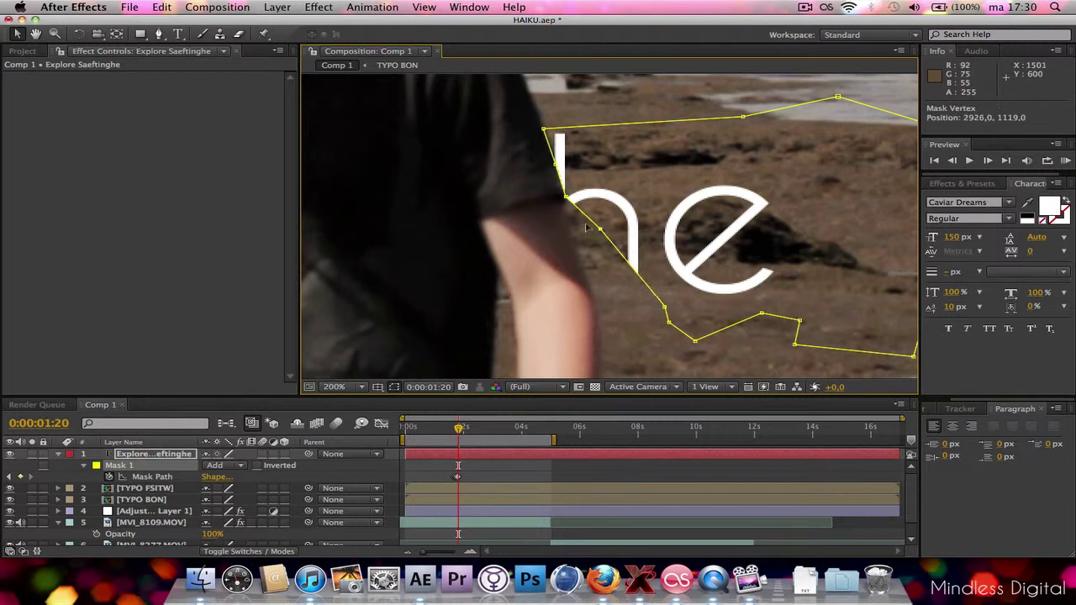
{"action": "key", "text": "Delete"}
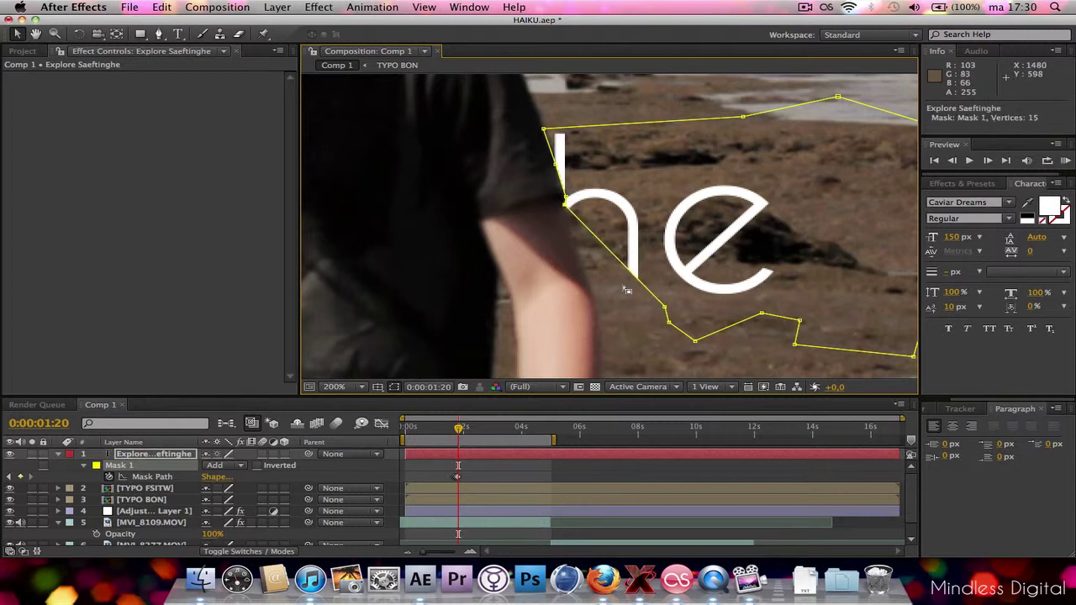
{"action": "left_click_drag", "start_coordinate": [665, 307], "coordinate": [573, 244]}
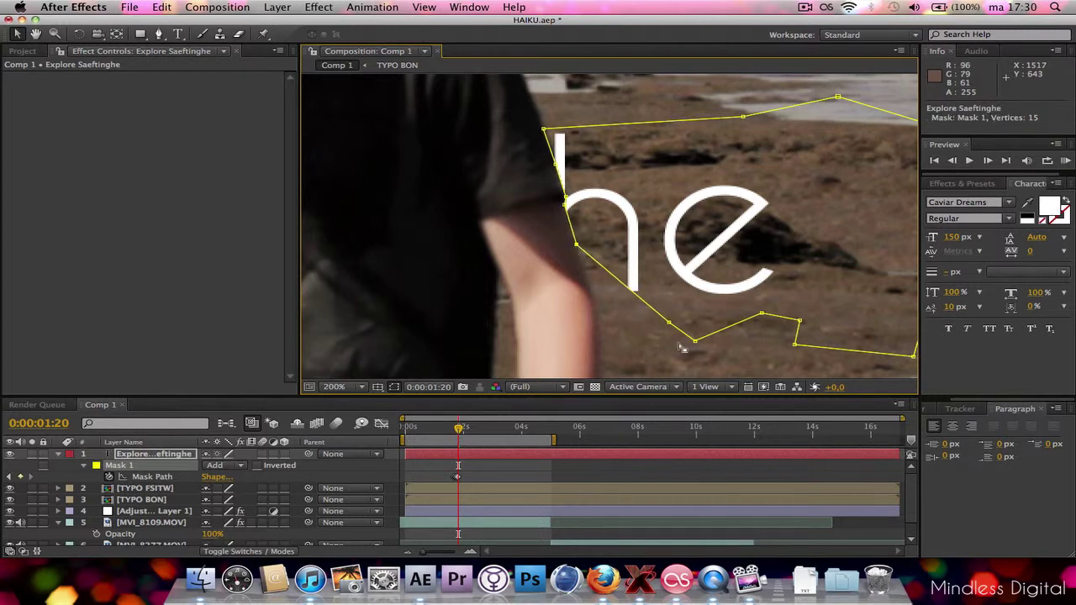
{"action": "left_click_drag", "start_coordinate": [670, 326], "coordinate": [599, 306]}
{"action": "left_click_drag", "start_coordinate": [695, 341], "coordinate": [618, 344]}
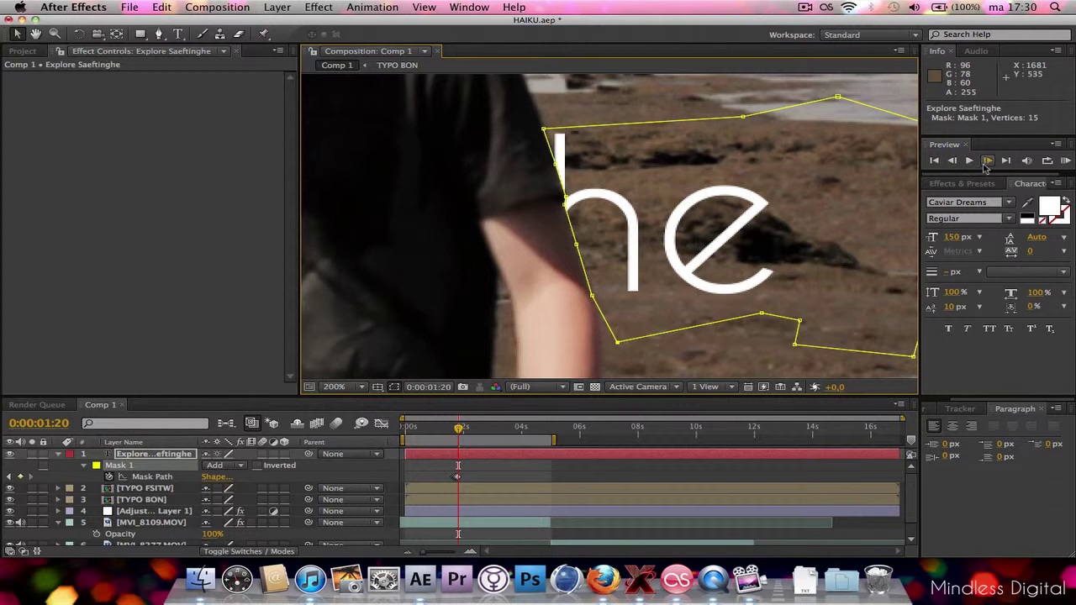
Save, then at 0:00:01:21 shift the left Mask 1 vertices onto the arm beside the h
{"action": "left_click", "coordinate": [988, 161]}
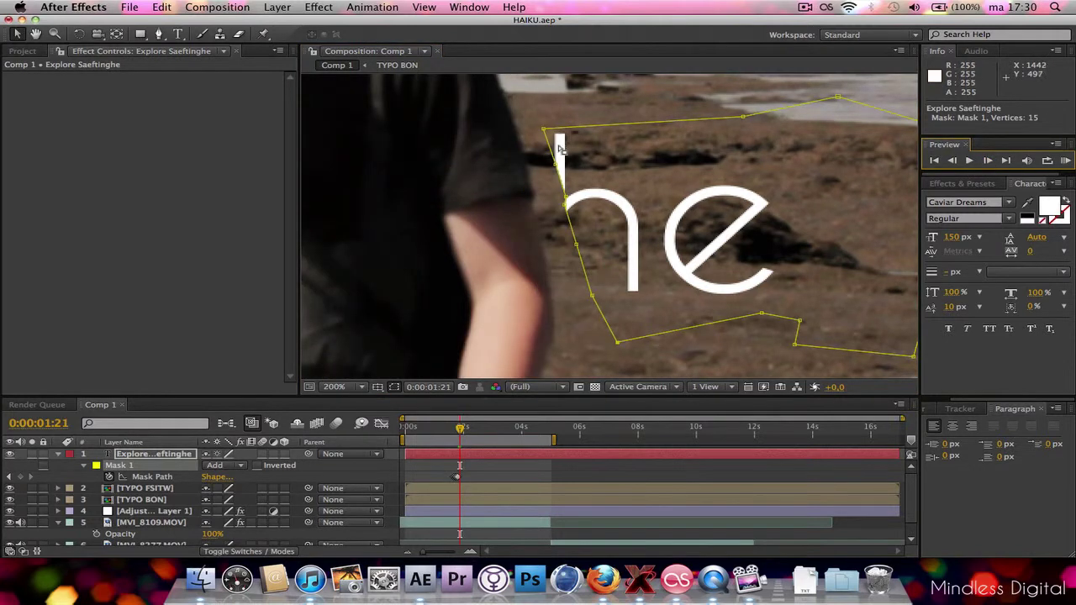
{"action": "key", "text": "super+s"}
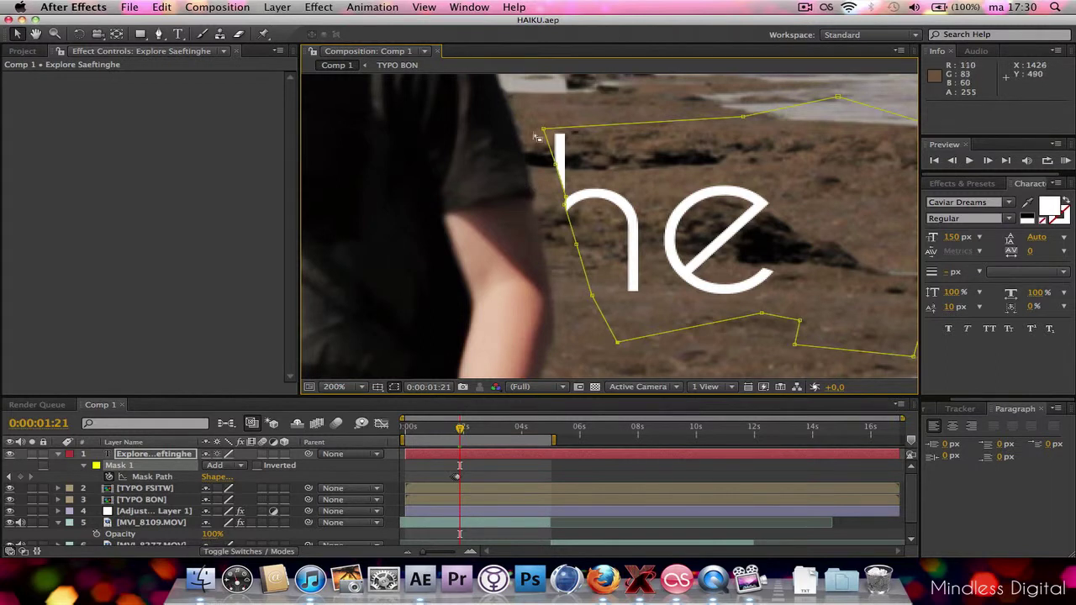
{"action": "left_click_drag", "start_coordinate": [543, 130], "coordinate": [517, 126]}
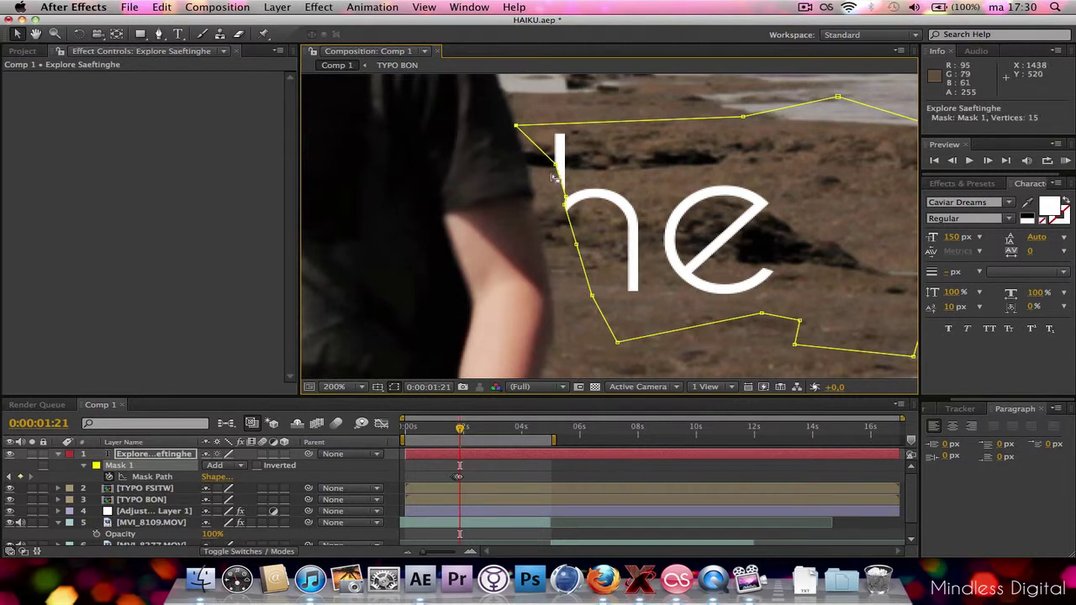
{"action": "left_click_drag", "start_coordinate": [554, 169], "coordinate": [535, 190]}
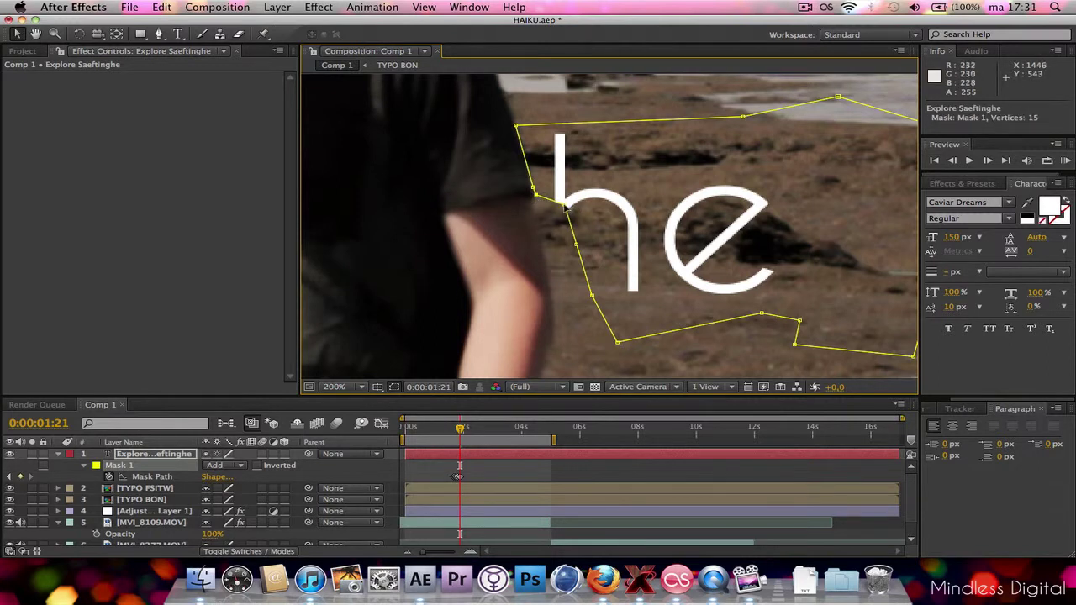
{"action": "left_click_drag", "start_coordinate": [564, 207], "coordinate": [539, 209]}
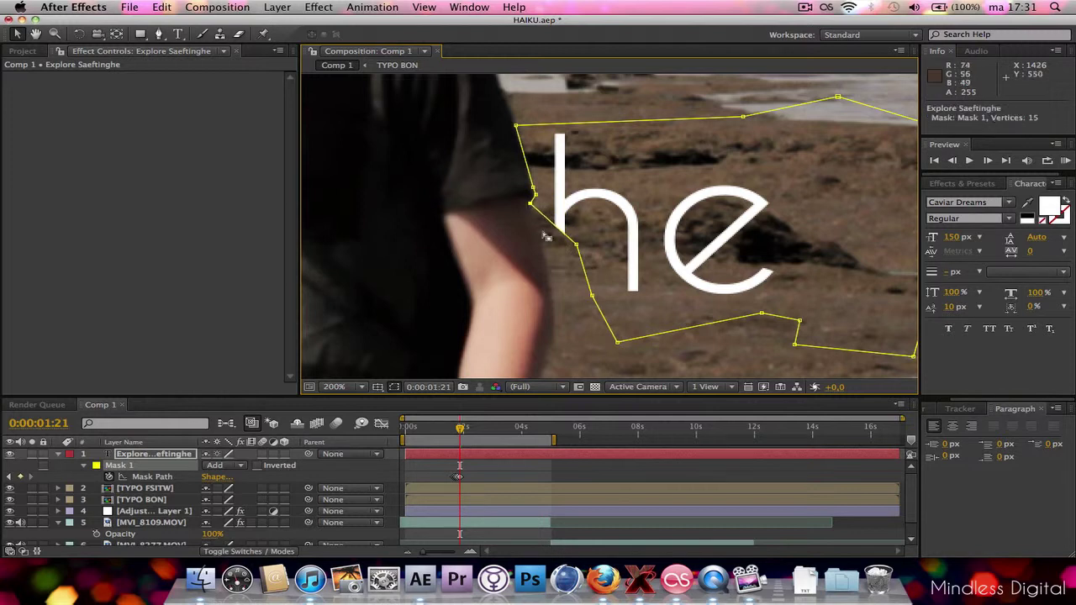
{"action": "left_click_drag", "start_coordinate": [577, 248], "coordinate": [547, 254]}
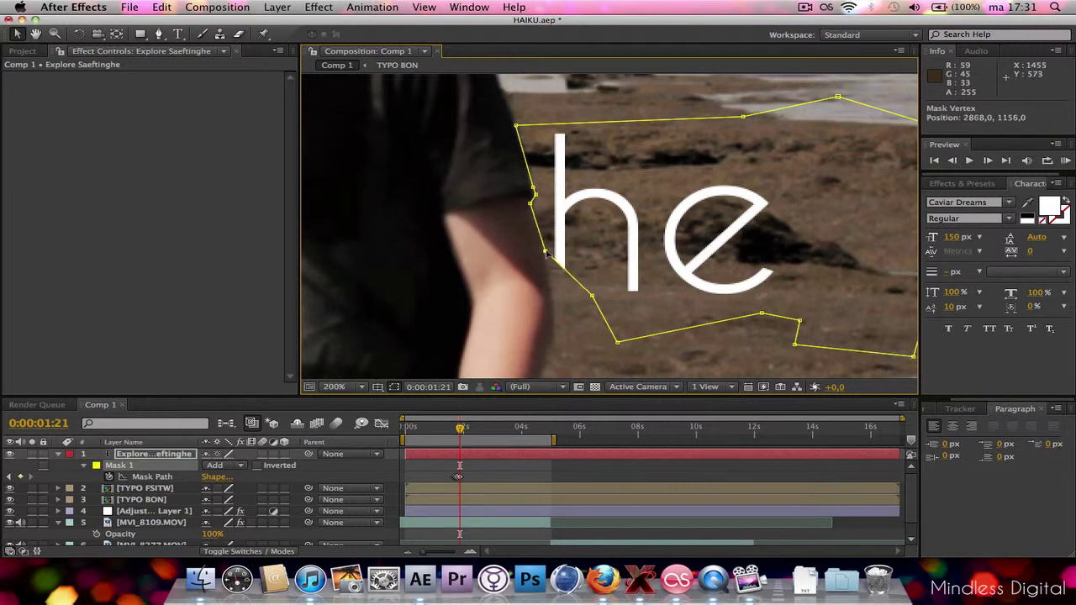
{"action": "left_click_drag", "start_coordinate": [592, 297], "coordinate": [553, 297]}
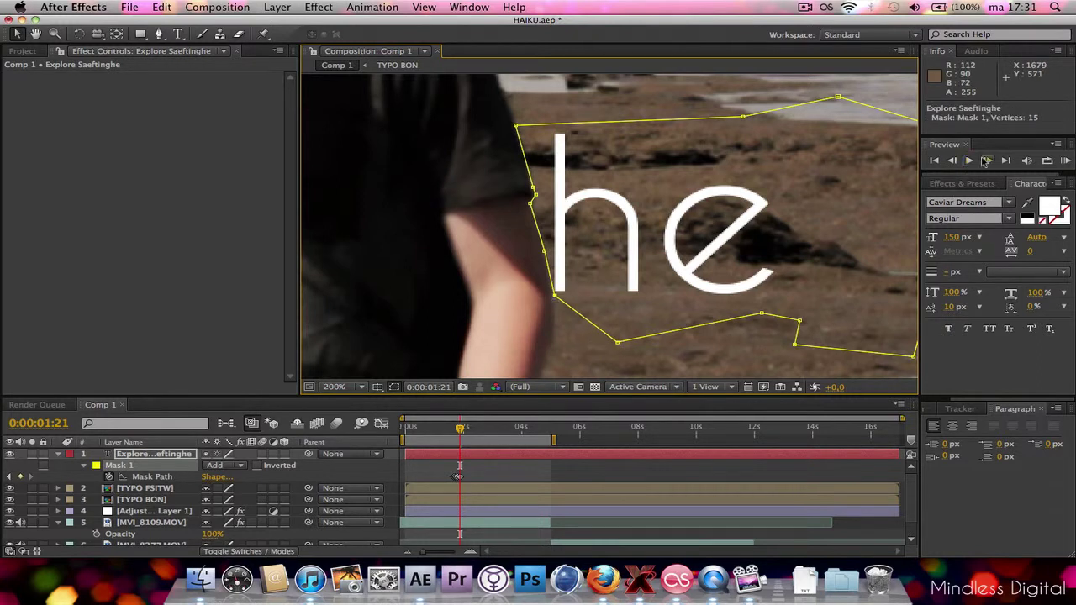
At 0:00:01:22, move the top-left, shoulder and under-h mask vertices to hug the arm
{"action": "left_click", "coordinate": [986, 160]}
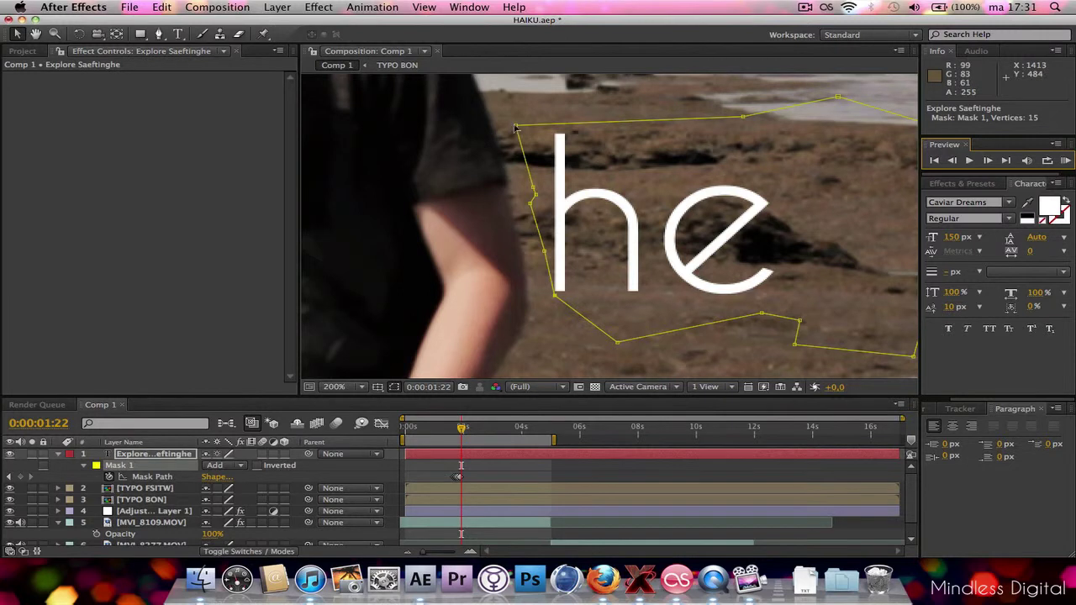
{"action": "left_click_drag", "start_coordinate": [515, 128], "coordinate": [494, 128]}
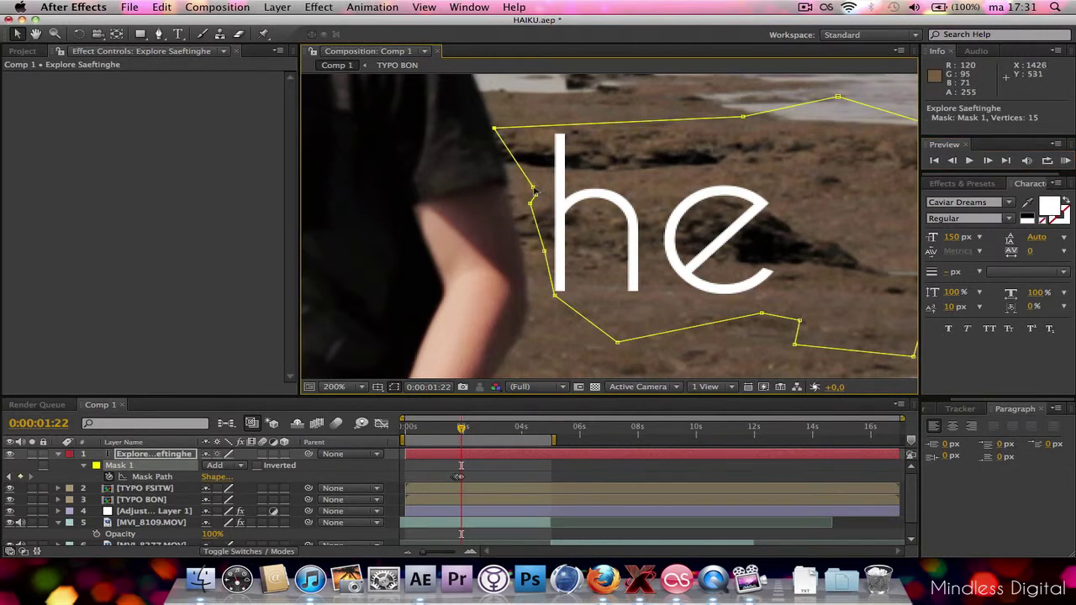
{"action": "left_click_drag", "start_coordinate": [535, 191], "coordinate": [508, 187]}
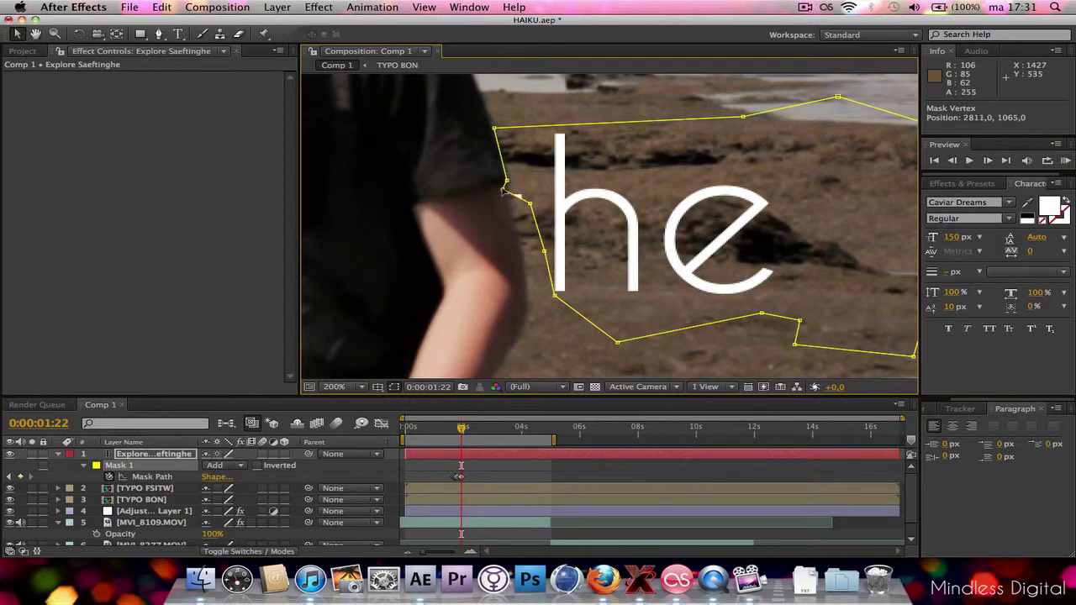
{"action": "left_click_drag", "start_coordinate": [507, 190], "coordinate": [523, 257]}
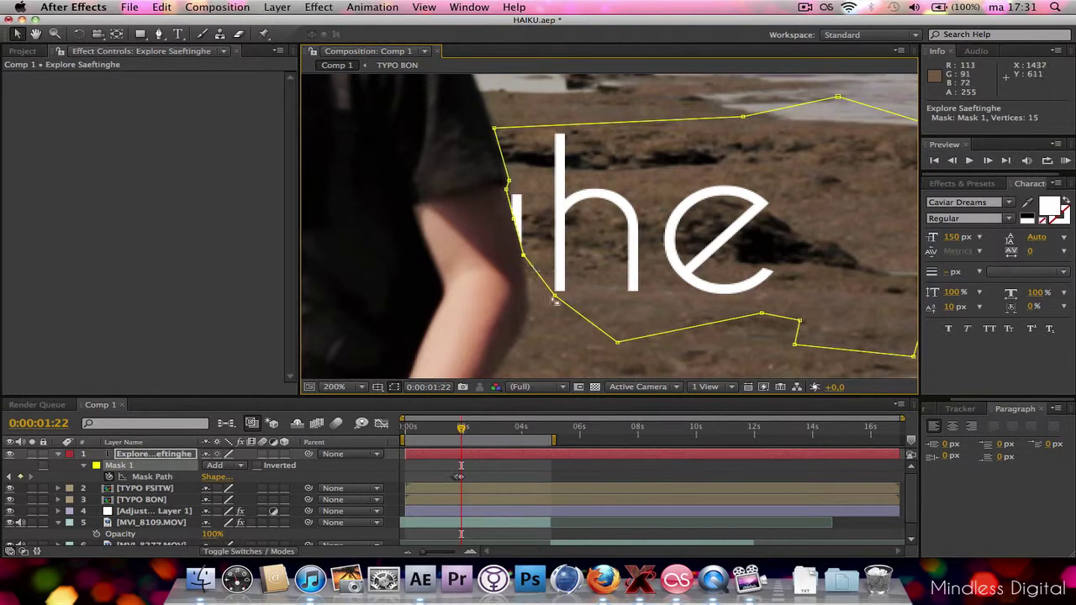
{"action": "left_click_drag", "start_coordinate": [557, 299], "coordinate": [530, 320]}
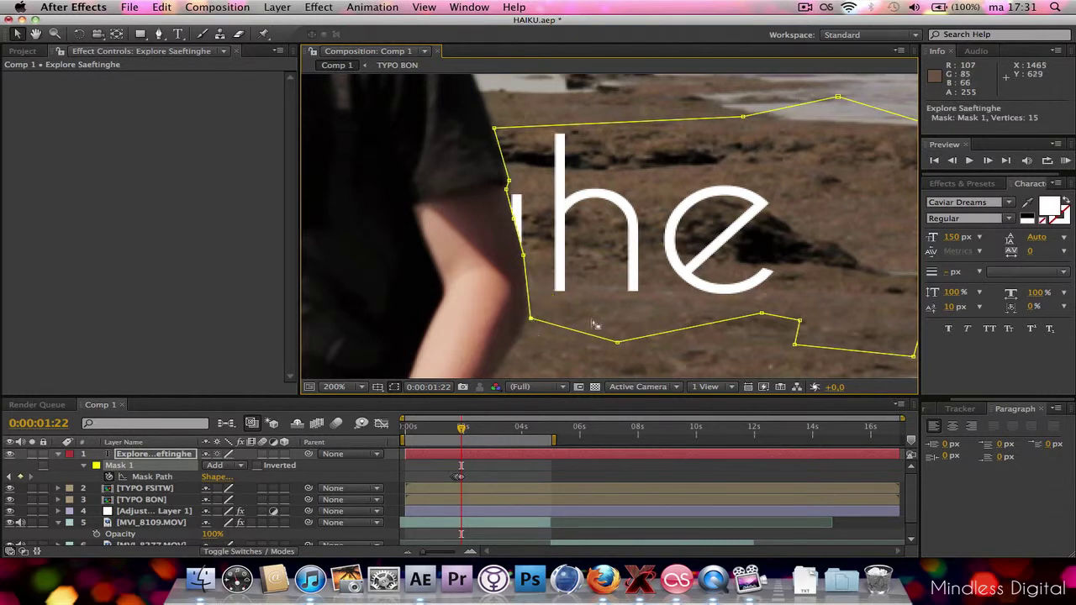
At 0:00:01:23, add a vertex on the arm's edge and pull the lower mask vertices left
{"action": "left_click", "coordinate": [987, 161]}
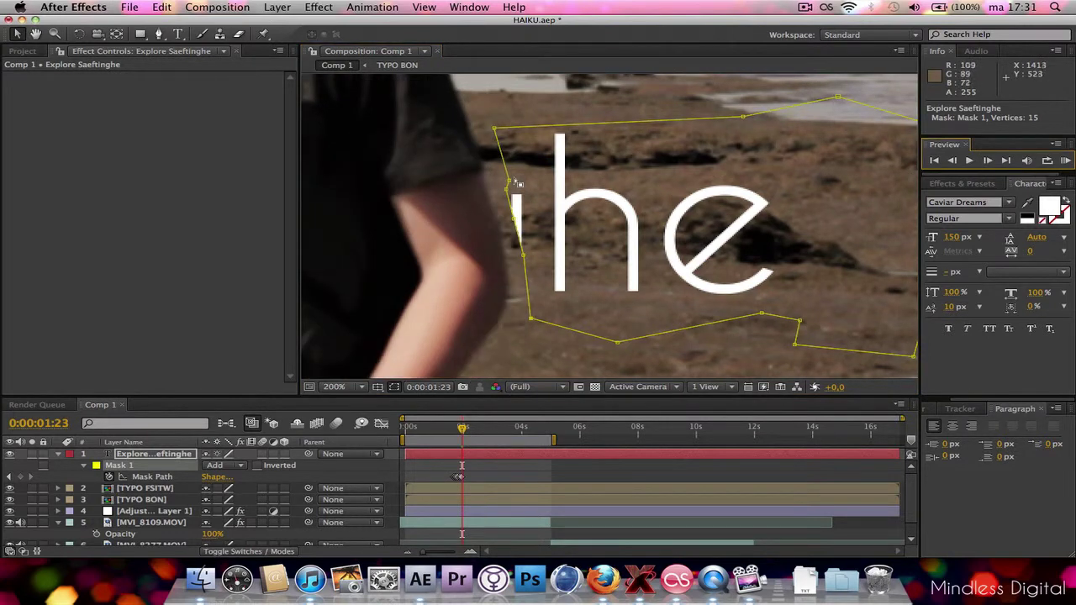
{"action": "left_click_drag", "start_coordinate": [509, 182], "coordinate": [505, 264]}
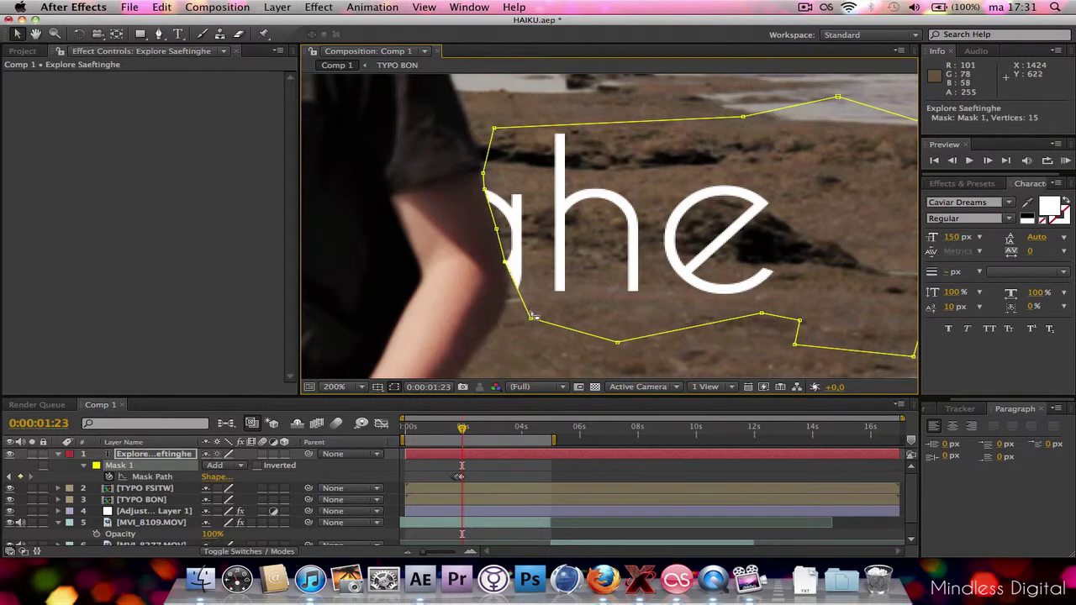
{"action": "left_click_drag", "start_coordinate": [530, 321], "coordinate": [508, 303]}
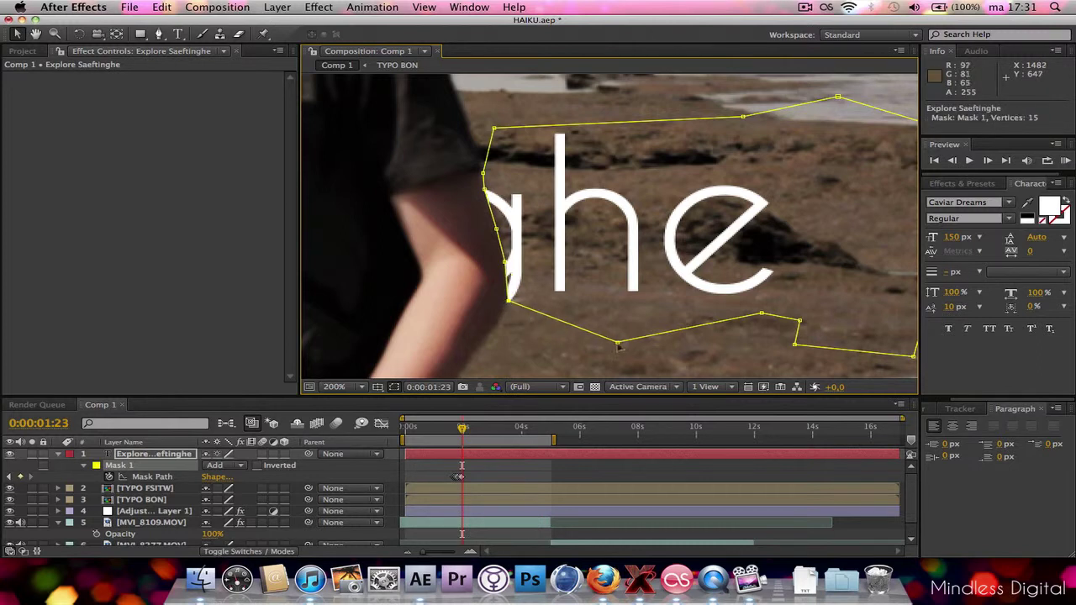
{"action": "left_click_drag", "start_coordinate": [619, 345], "coordinate": [481, 348]}
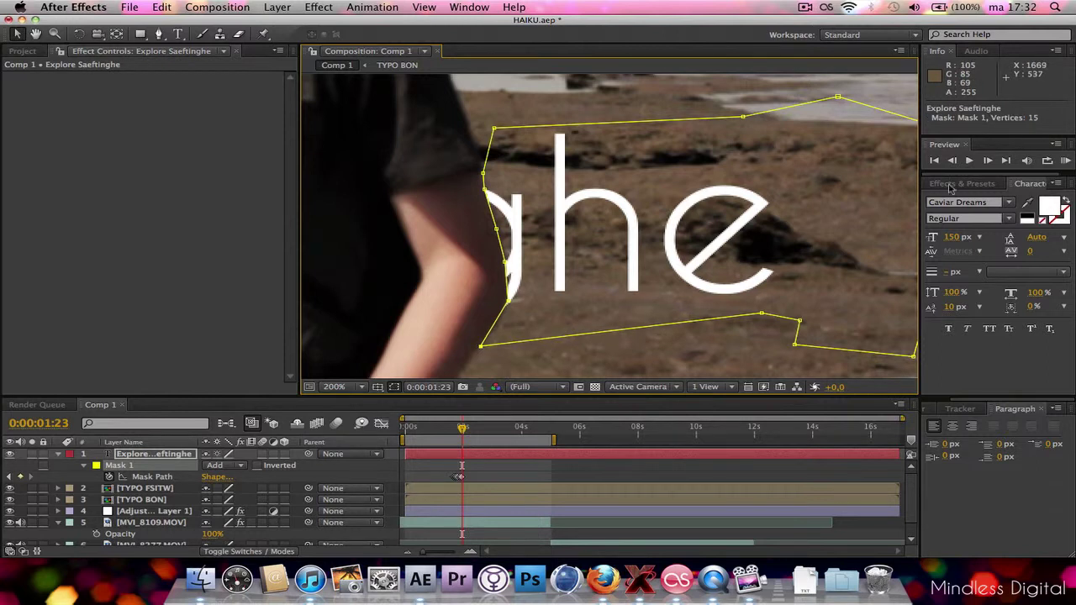
At 0:00:02:00, drag the upper, middle and lower-left mask vertices onto the arm's edge
{"action": "left_click", "coordinate": [986, 161]}
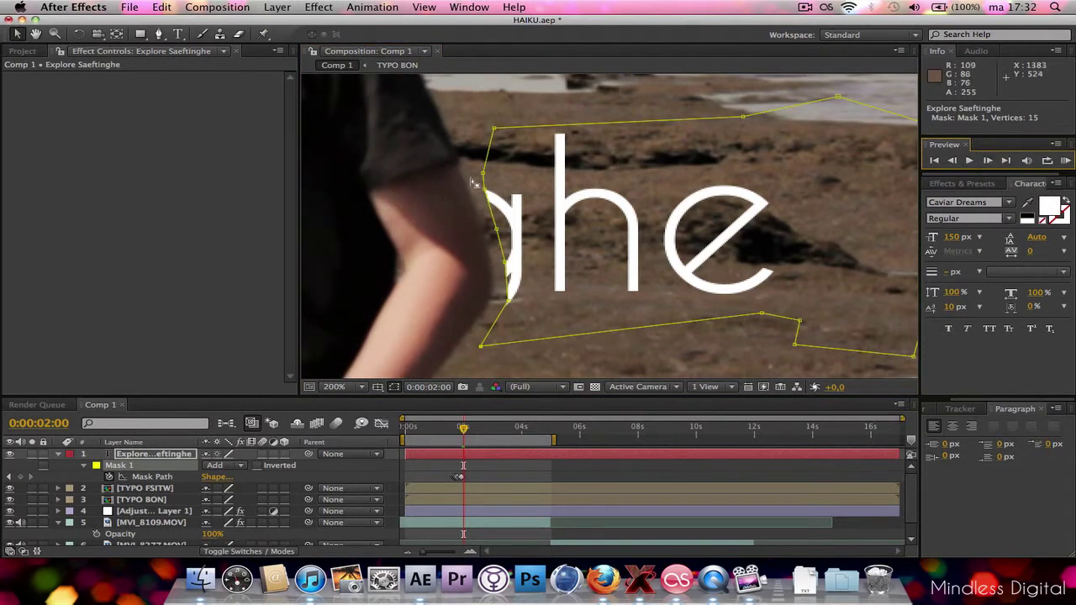
{"action": "left_click_drag", "start_coordinate": [487, 176], "coordinate": [473, 192]}
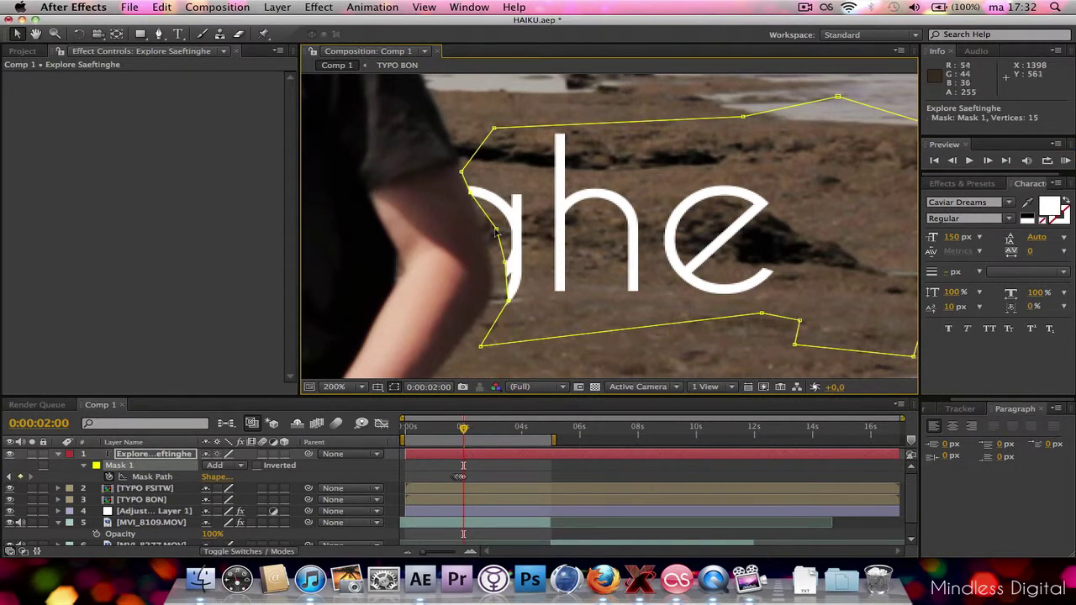
{"action": "left_click_drag", "start_coordinate": [496, 230], "coordinate": [489, 300]}
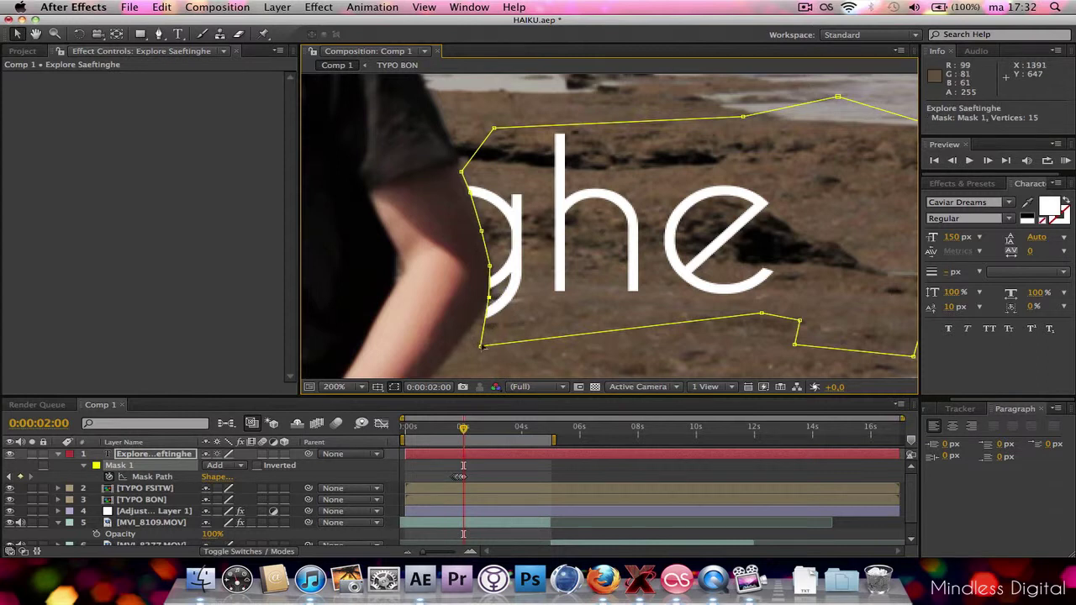
{"action": "left_click_drag", "start_coordinate": [482, 347], "coordinate": [462, 341]}
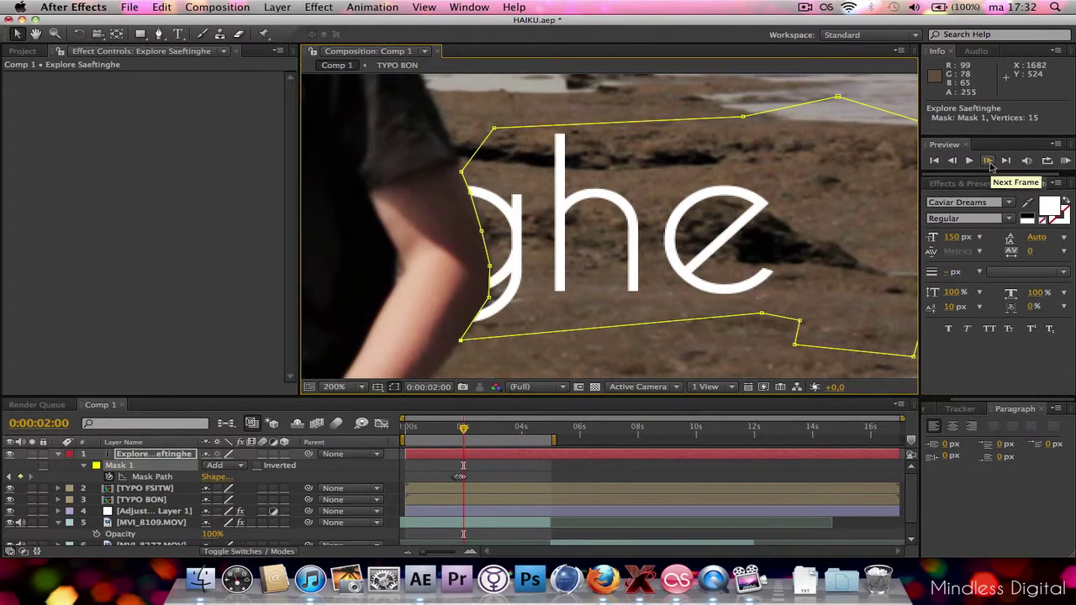
At 0:00:02:01, realign the left mask vertices with the arm and pull the bottom-left corner left
{"action": "left_click", "coordinate": [989, 161]}
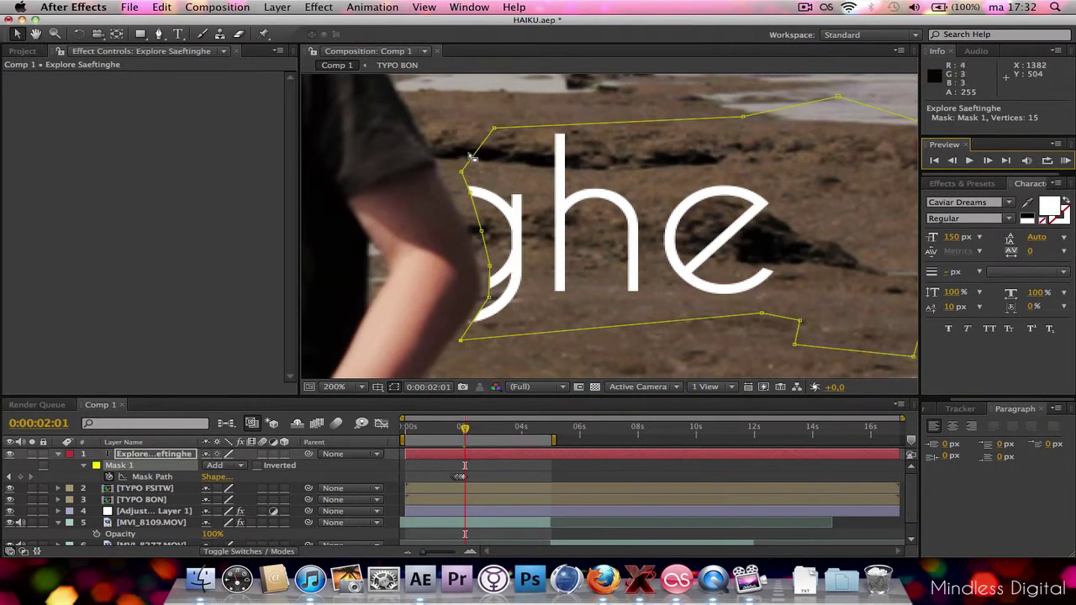
{"action": "left_click_drag", "start_coordinate": [461, 173], "coordinate": [428, 181]}
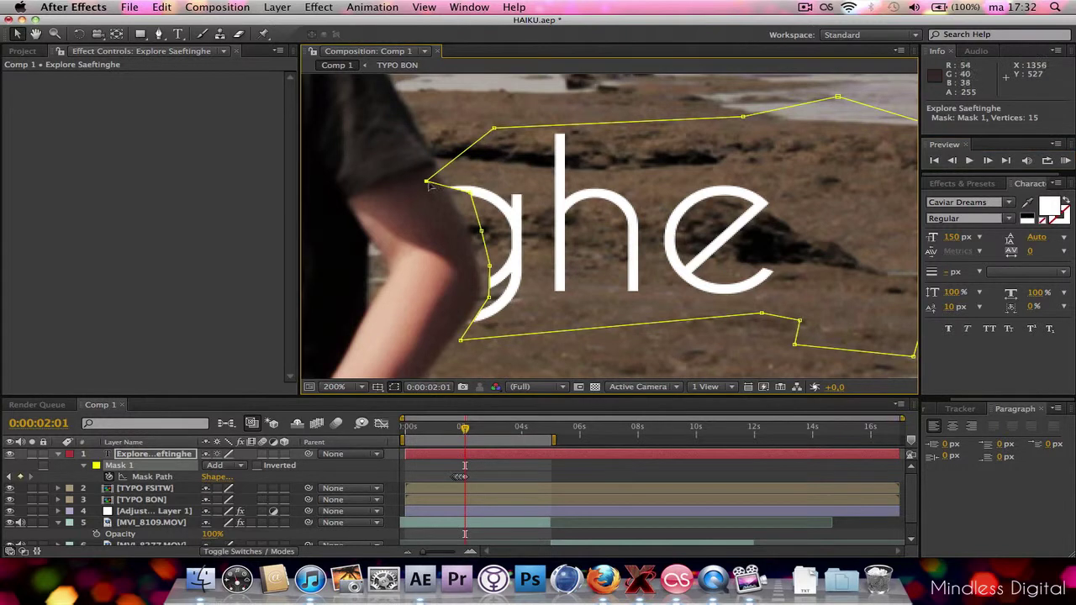
{"action": "left_click_drag", "start_coordinate": [427, 183], "coordinate": [451, 201]}
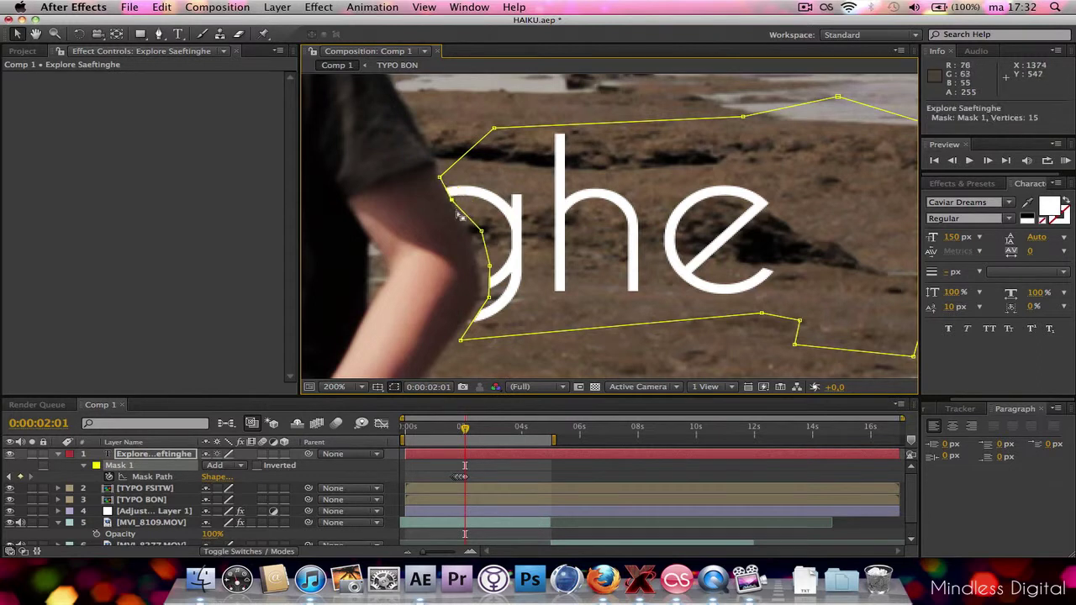
{"action": "left_click_drag", "start_coordinate": [483, 234], "coordinate": [467, 231]}
{"action": "left_click_drag", "start_coordinate": [495, 270], "coordinate": [477, 289]}
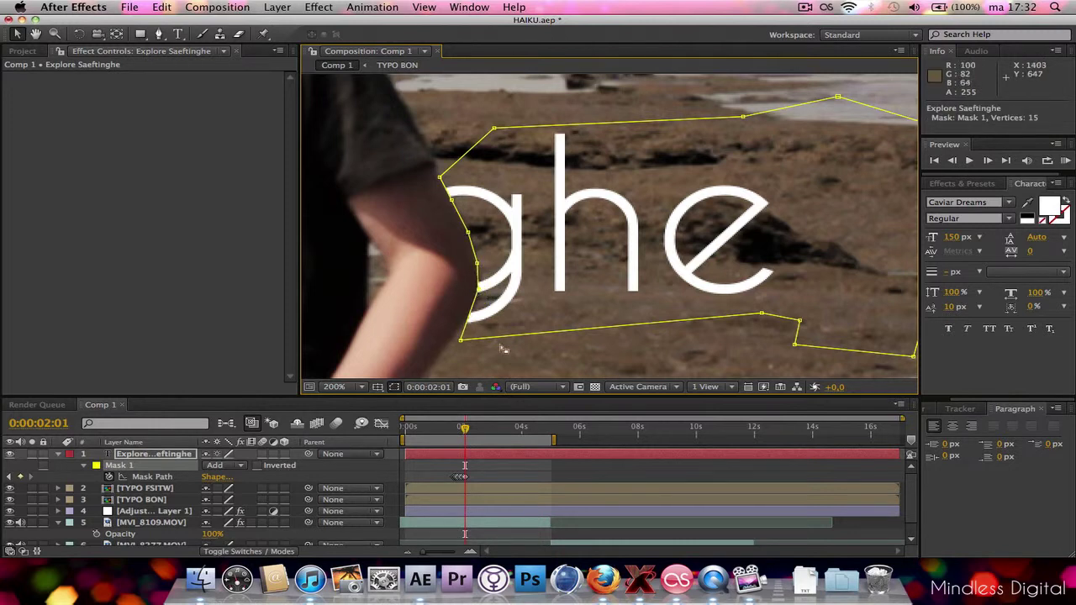
{"action": "left_click_drag", "start_coordinate": [461, 342], "coordinate": [451, 341]}
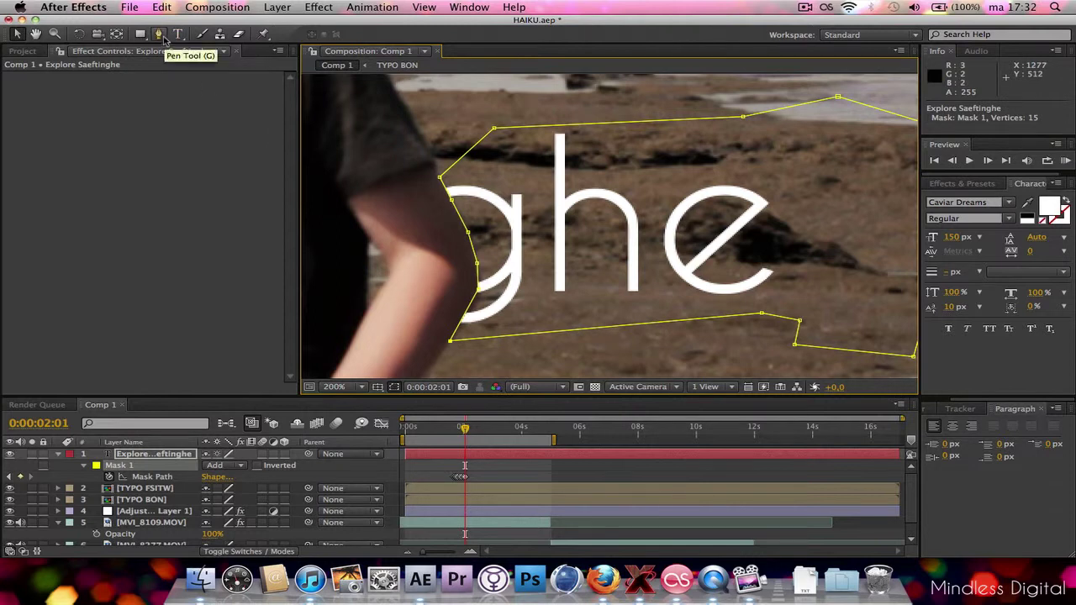
Add a 16th vertex to the mask path next to the arm with the Pen tool
{"action": "left_click", "coordinate": [159, 35]}
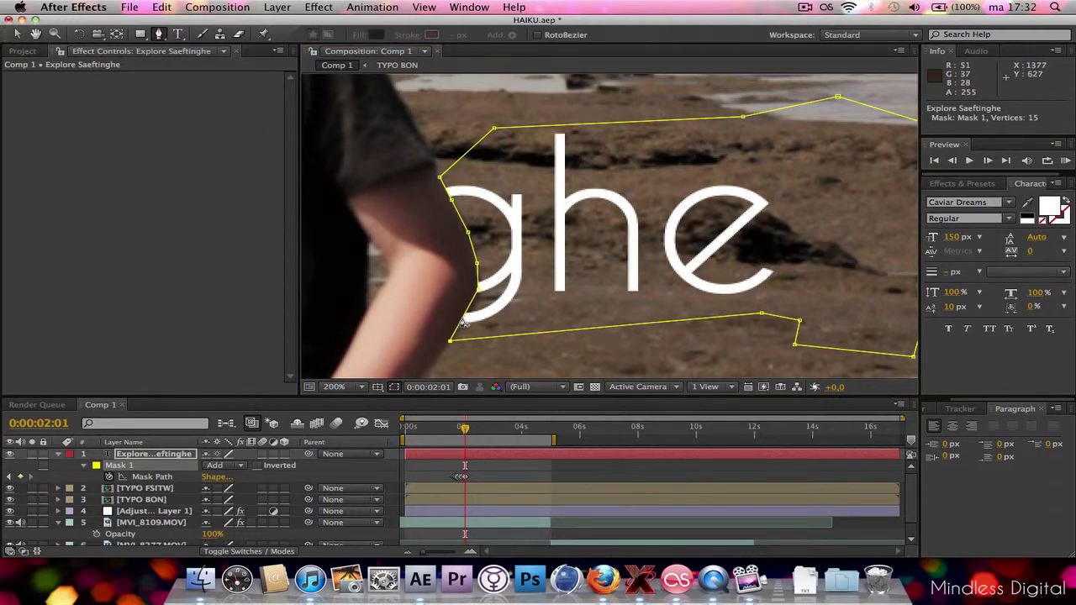
{"action": "left_click", "coordinate": [463, 320]}
{"action": "left_click", "coordinate": [17, 34]}
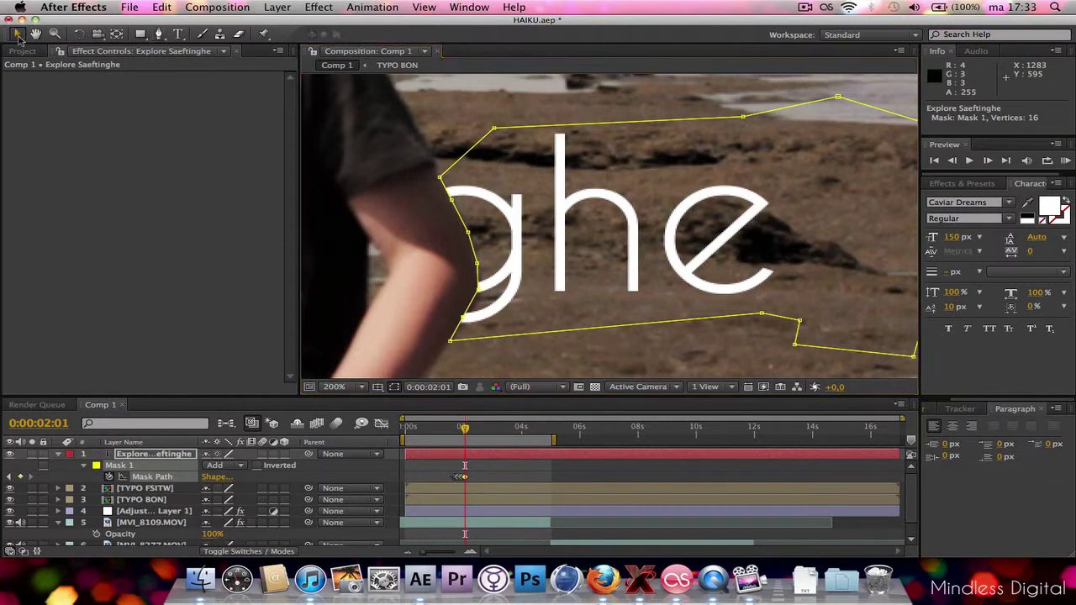
{"action": "left_click", "coordinate": [465, 318]}
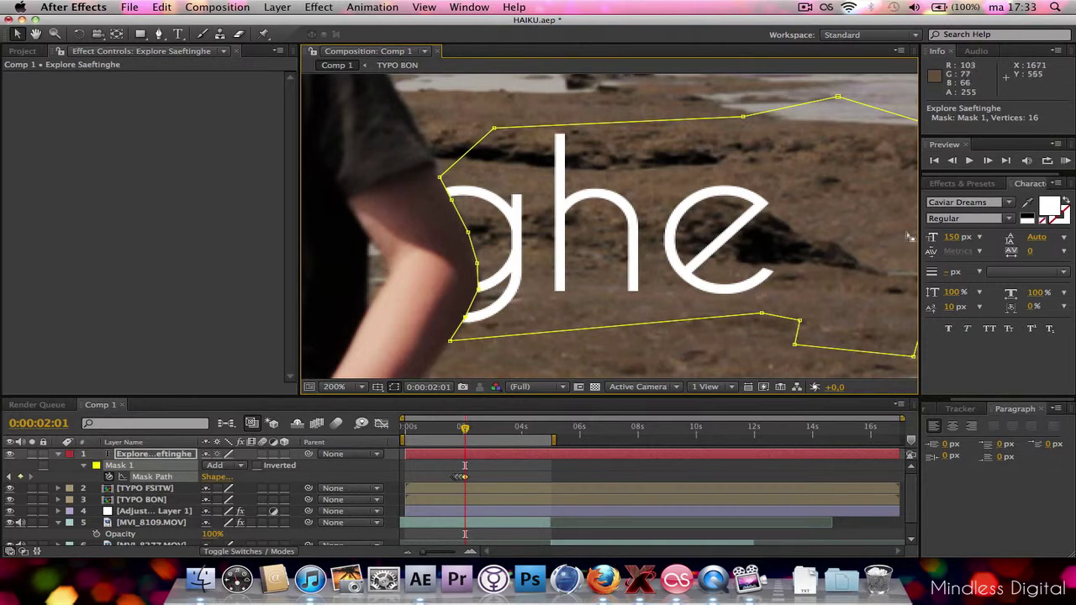
At 0:00:02:02, move the upper and lower left mask vertices along the arm's outline
{"action": "left_click", "coordinate": [986, 160]}
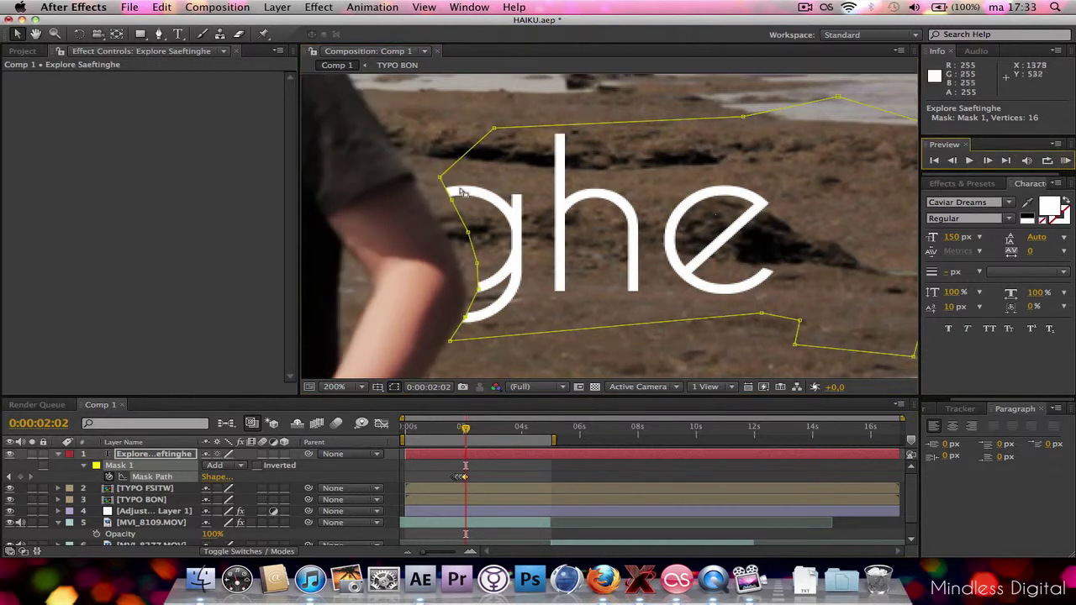
{"action": "left_click_drag", "start_coordinate": [442, 179], "coordinate": [448, 239]}
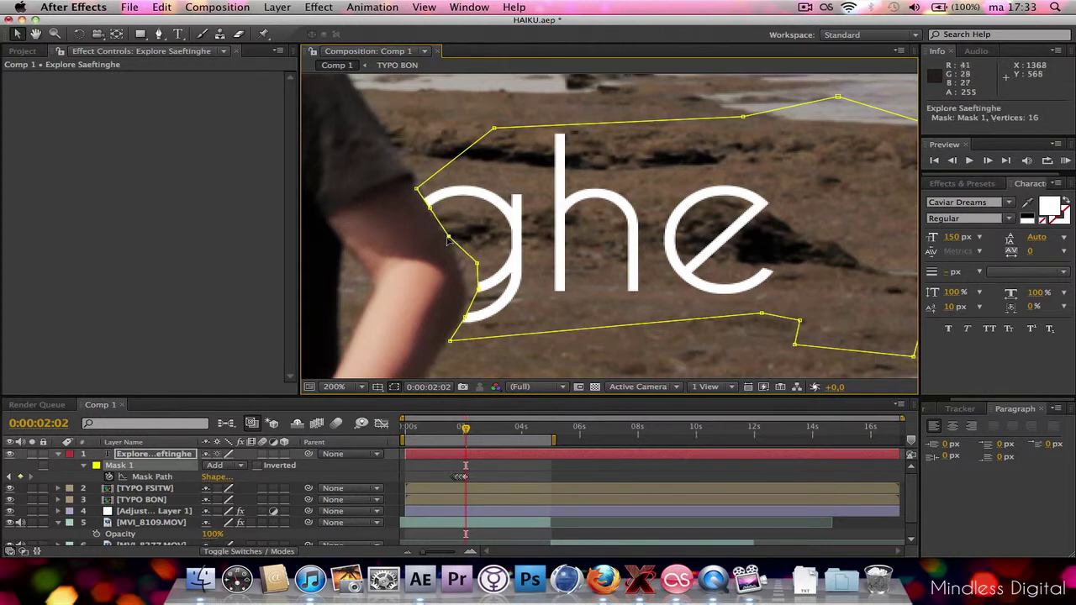
{"action": "scroll", "coordinate": [448, 239], "scroll_direction": "down", "scroll_amount": 2}
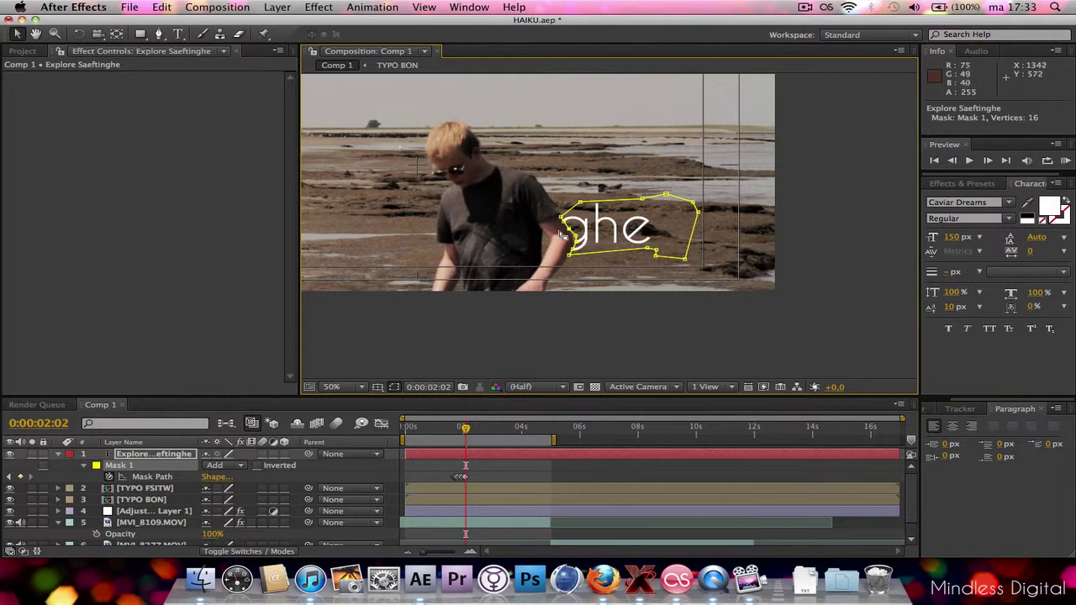
{"action": "scroll", "coordinate": [579, 237], "scroll_direction": "up", "scroll_amount": 2}
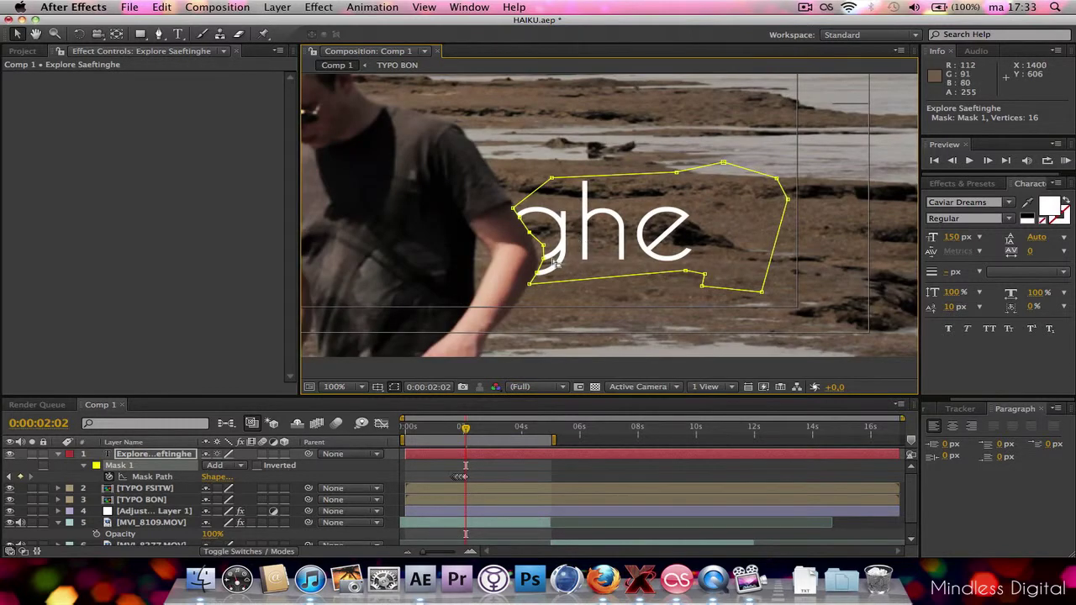
{"action": "left_click_drag", "start_coordinate": [478, 268], "coordinate": [461, 275]}
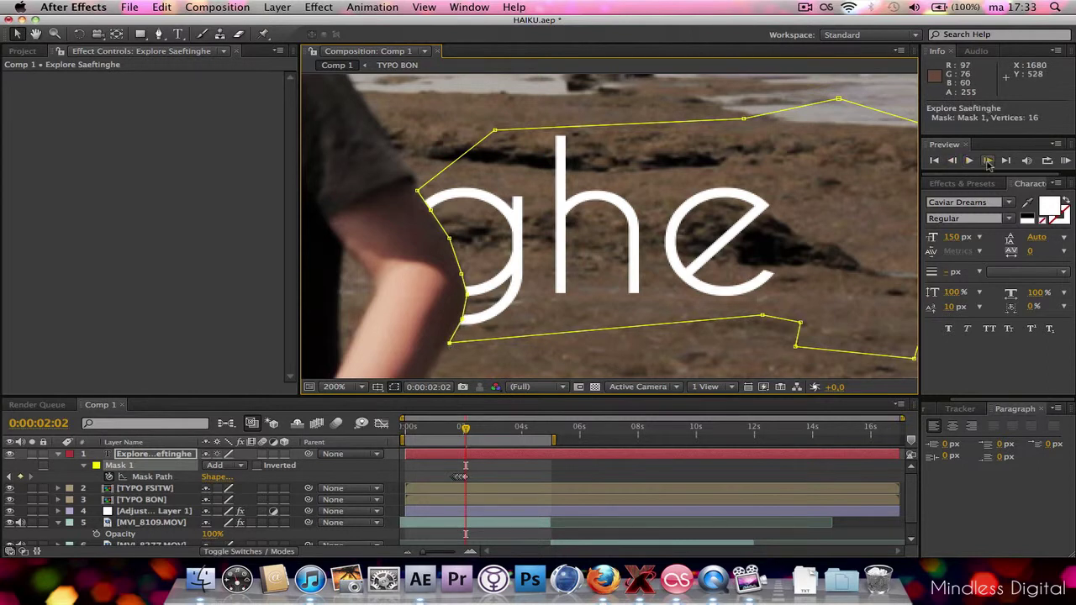
Reshape Mask 1's left vertices along the receding arm at 0:00:02:03 and again at 0:00:02:04
{"action": "left_click", "coordinate": [988, 160]}
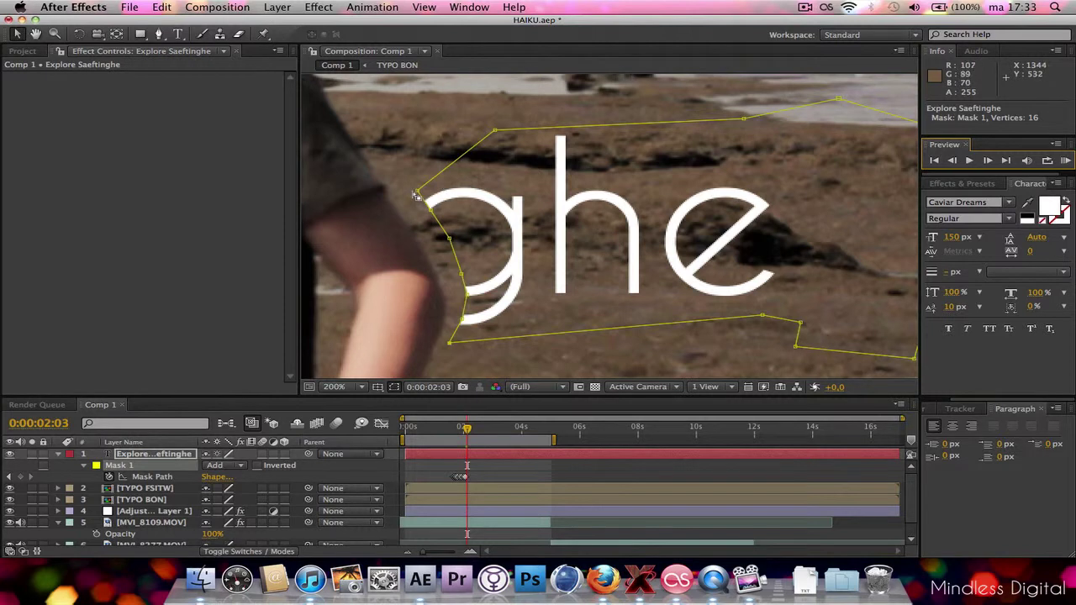
{"action": "left_click_drag", "start_coordinate": [415, 195], "coordinate": [390, 199]}
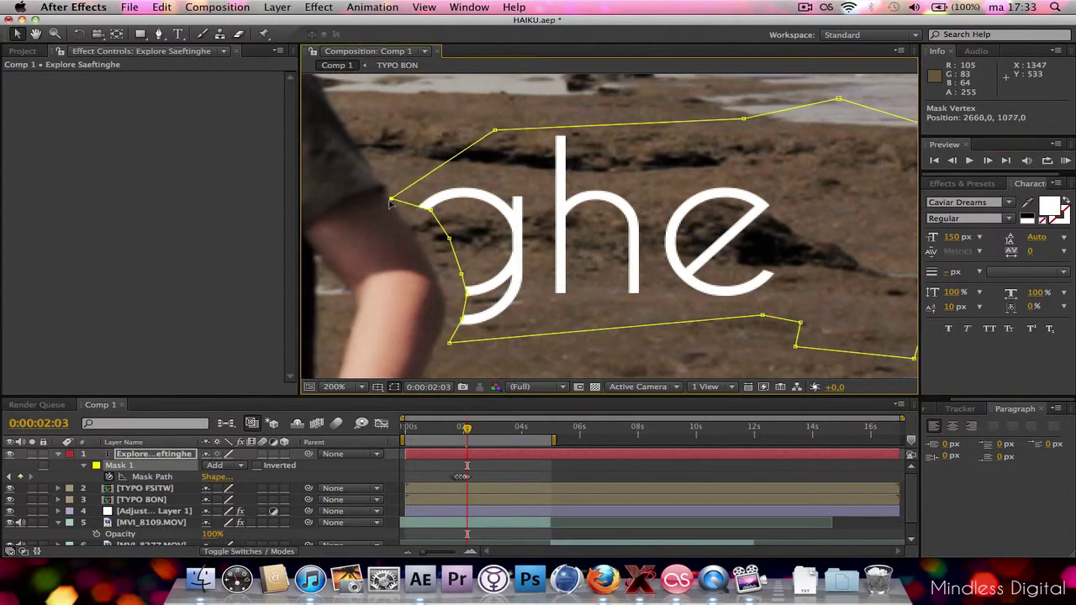
{"action": "left_click", "coordinate": [430, 221]}
{"action": "left_click_drag", "start_coordinate": [430, 216], "coordinate": [440, 283]}
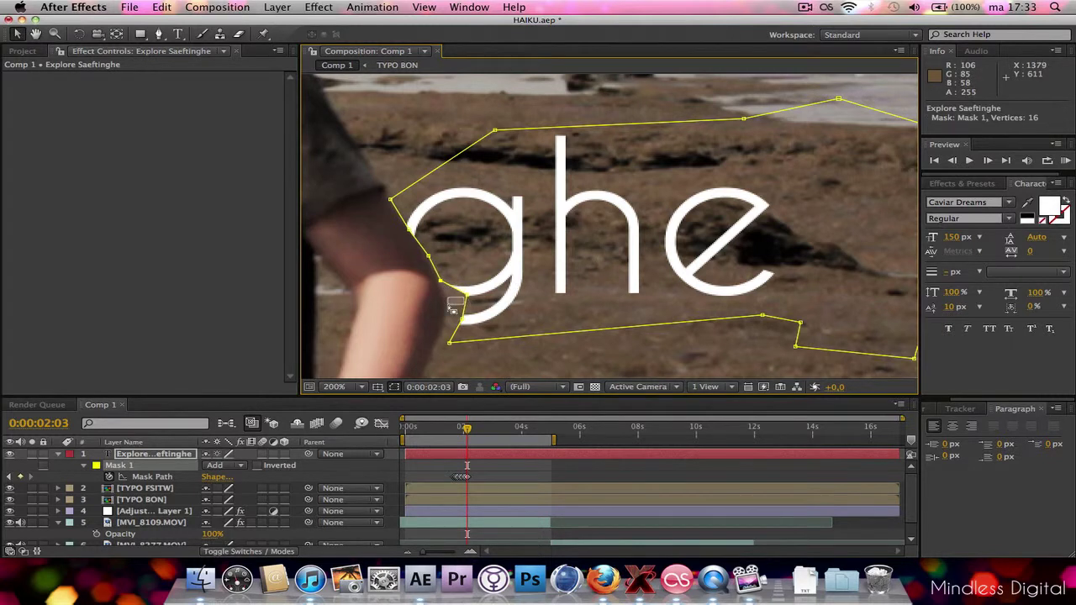
{"action": "left_click", "coordinate": [456, 302]}
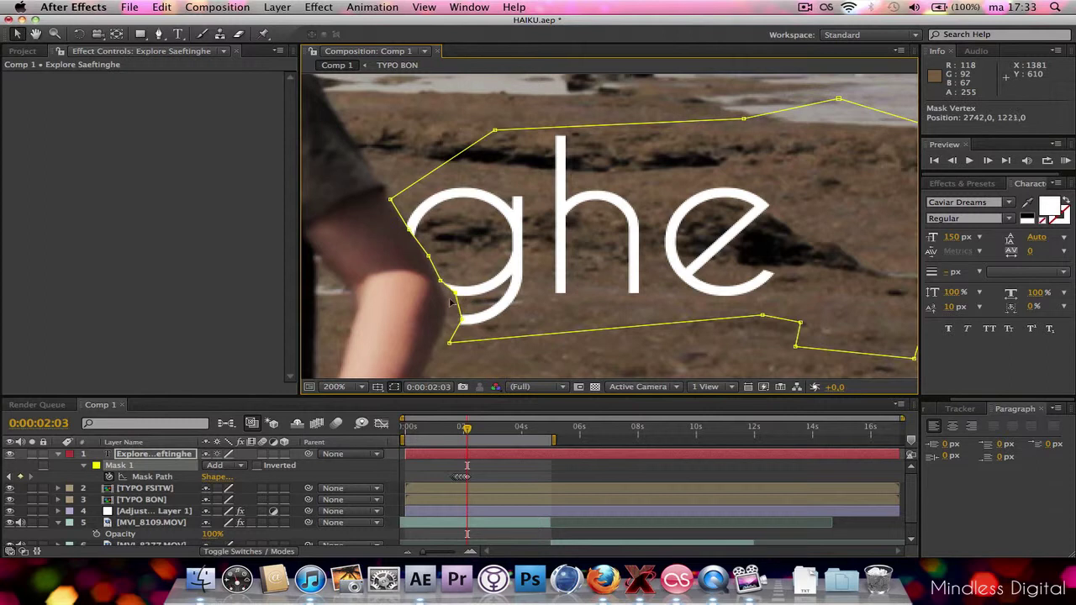
{"action": "left_click_drag", "start_coordinate": [450, 302], "coordinate": [438, 353]}
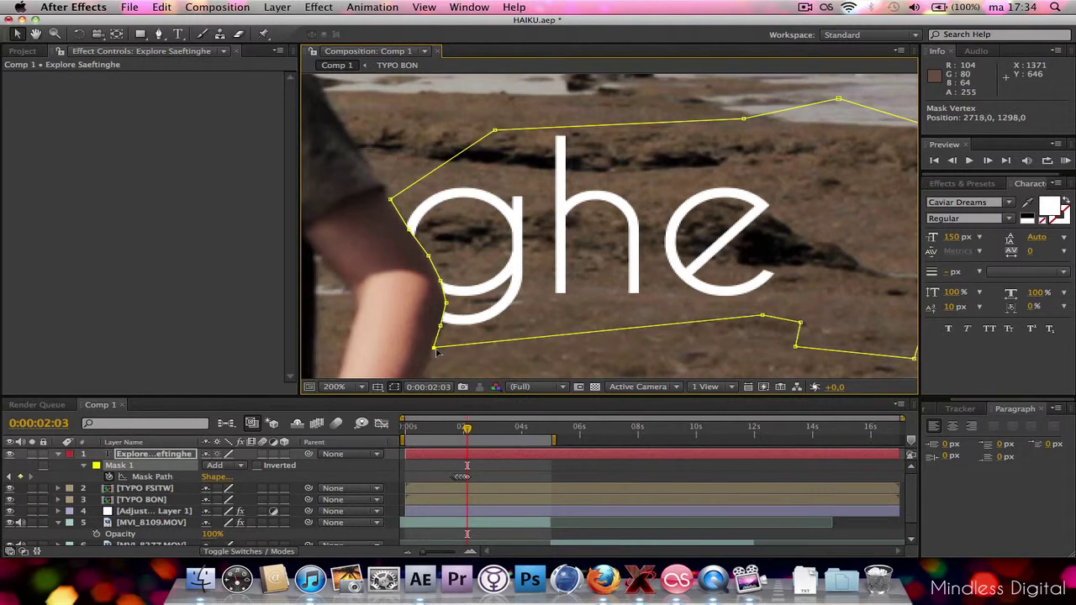
{"action": "left_click", "coordinate": [988, 162]}
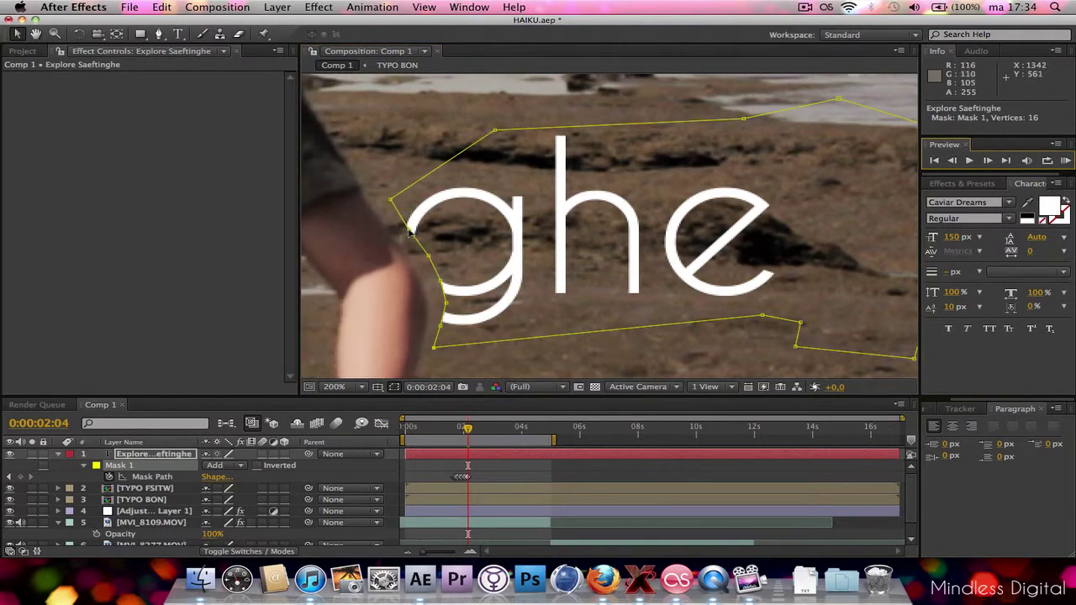
{"action": "left_click_drag", "start_coordinate": [410, 233], "coordinate": [429, 333]}
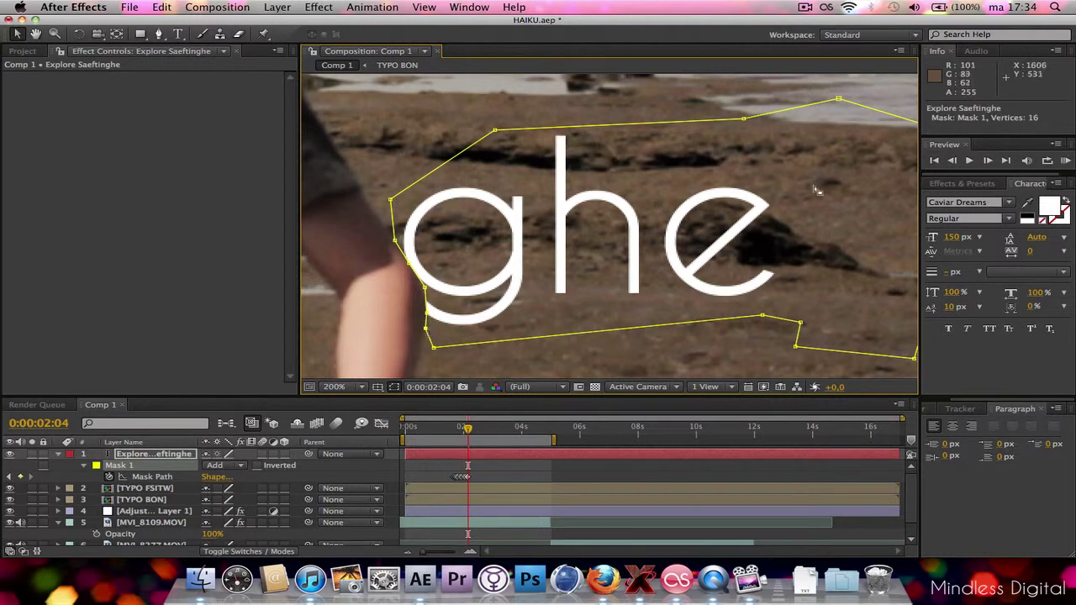
Adjust the mask vertex beside the g at frames 0:00:02:05 and 0:00:02:06
{"action": "left_click", "coordinate": [987, 160]}
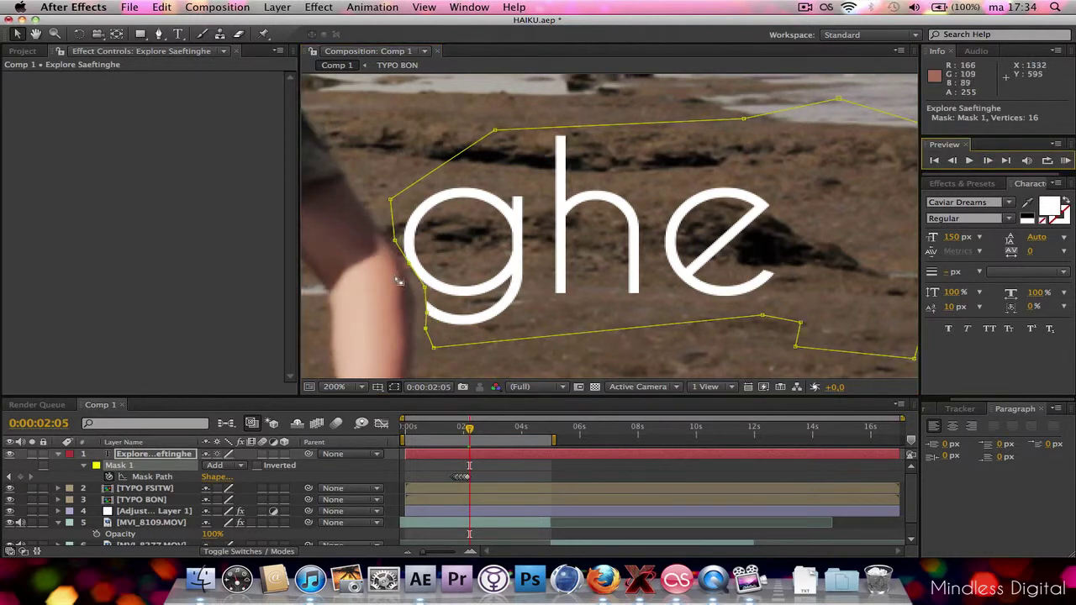
{"action": "left_click_drag", "start_coordinate": [410, 265], "coordinate": [417, 325]}
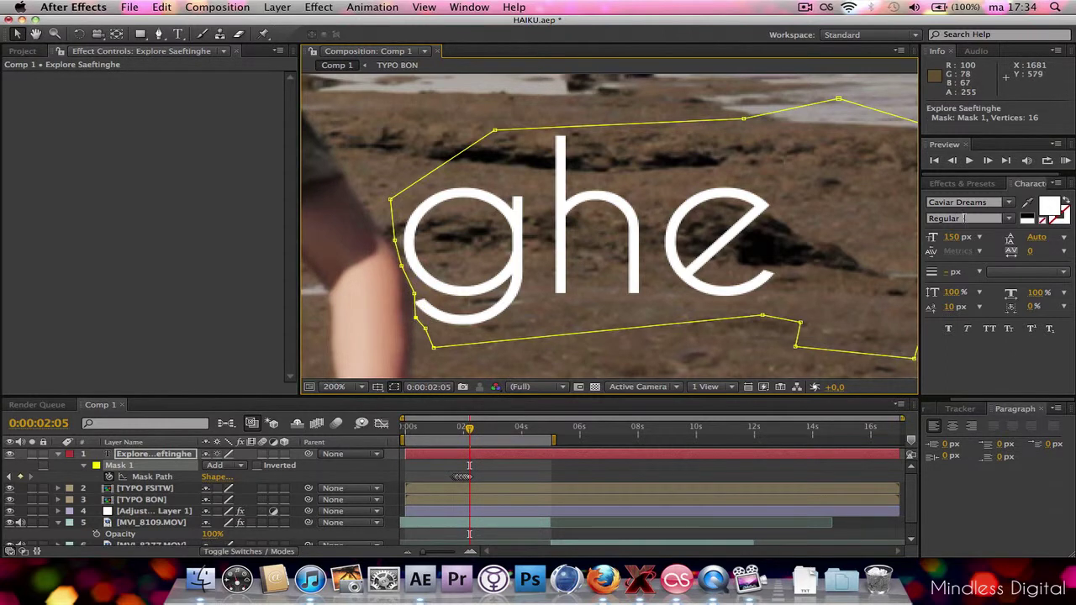
{"action": "left_click", "coordinate": [988, 159]}
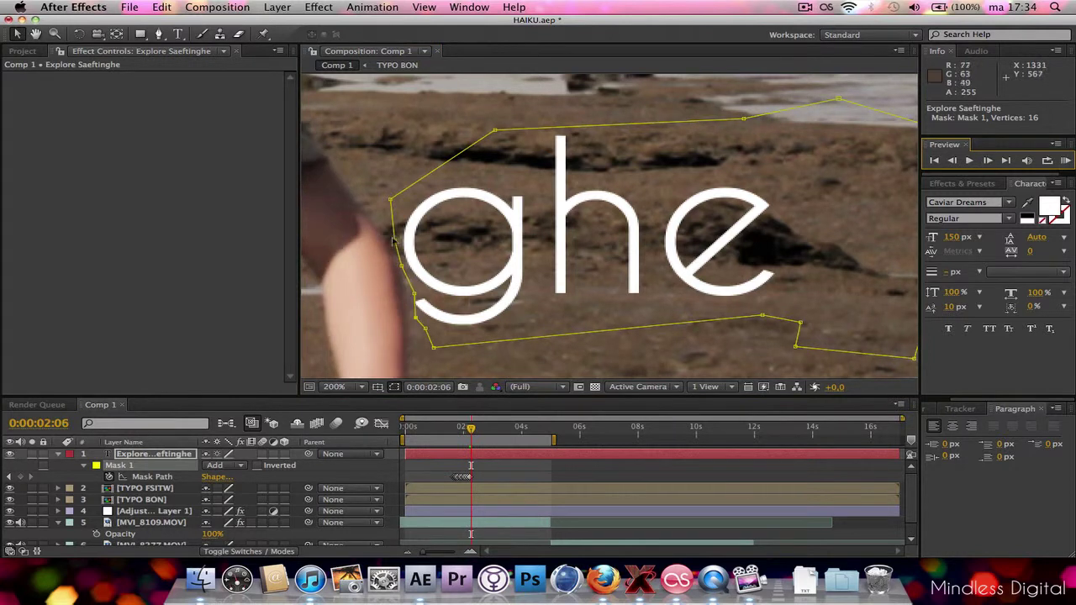
{"action": "left_click_drag", "start_coordinate": [394, 242], "coordinate": [407, 330]}
Save, raise the top mask vertex slightly and drag the lower-right vertex down around the letters
{"action": "key", "text": "h"}
{"action": "left_click_drag", "start_coordinate": [376, 264], "coordinate": [505, 265]}
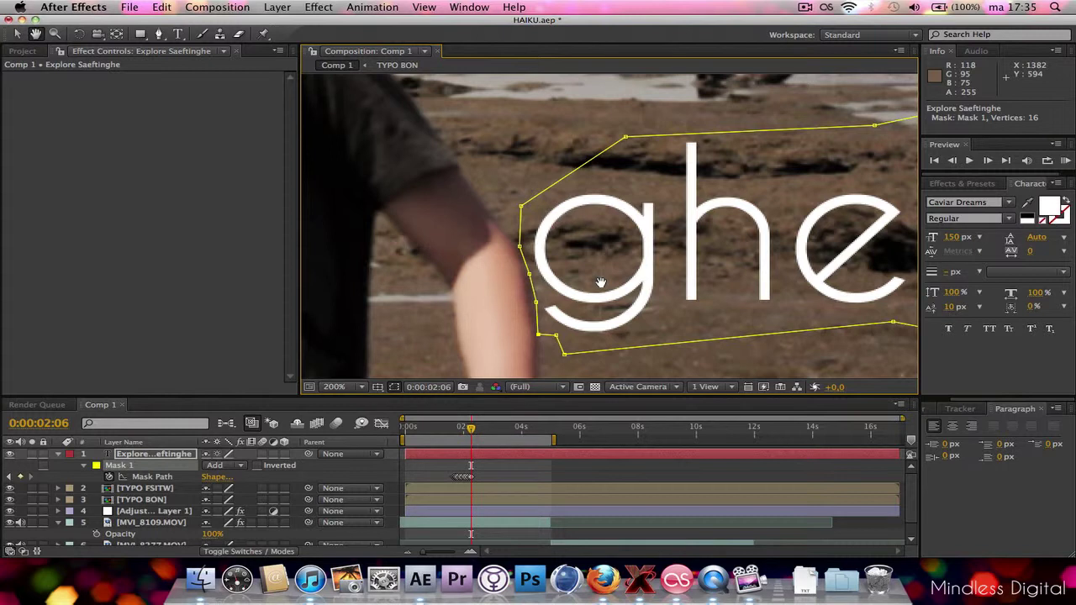
{"action": "key", "text": "super+s"}
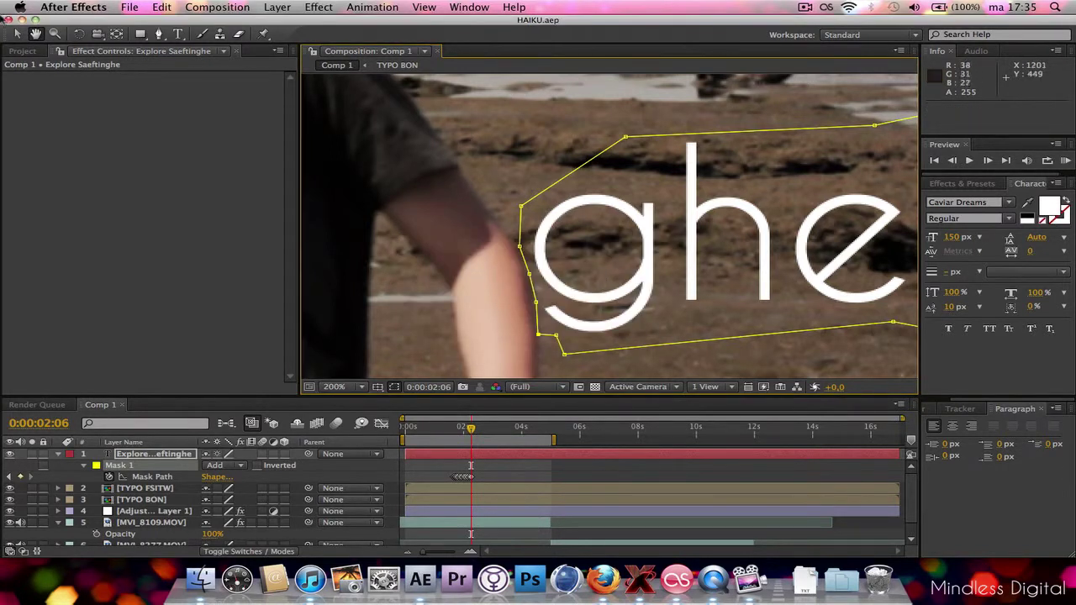
{"action": "left_click", "coordinate": [625, 134]}
{"action": "left_click_drag", "start_coordinate": [627, 128], "coordinate": [625, 126]}
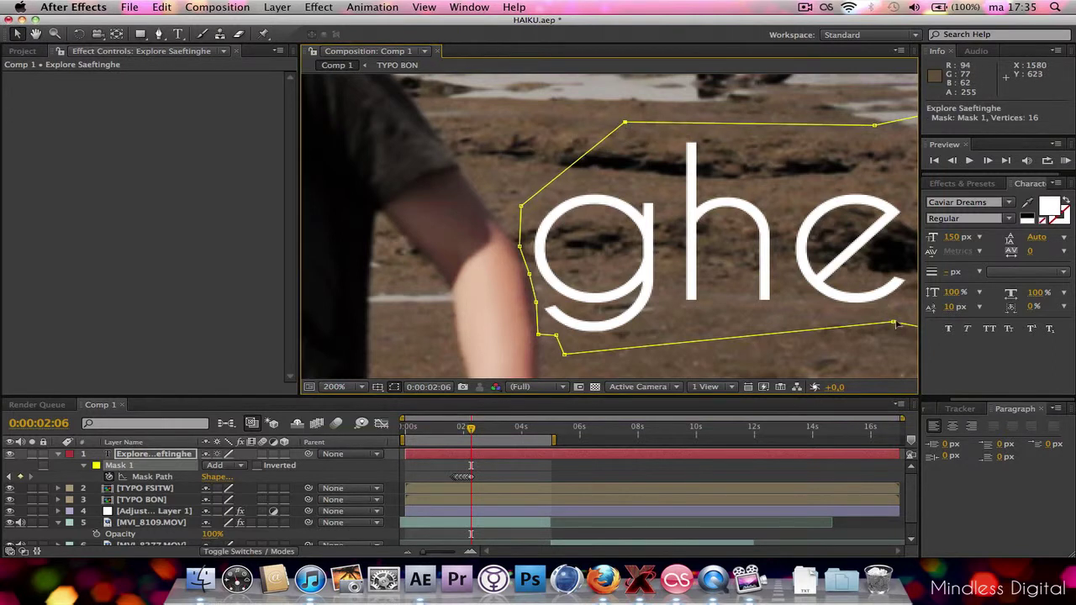
{"action": "left_click_drag", "start_coordinate": [896, 324], "coordinate": [890, 351]}
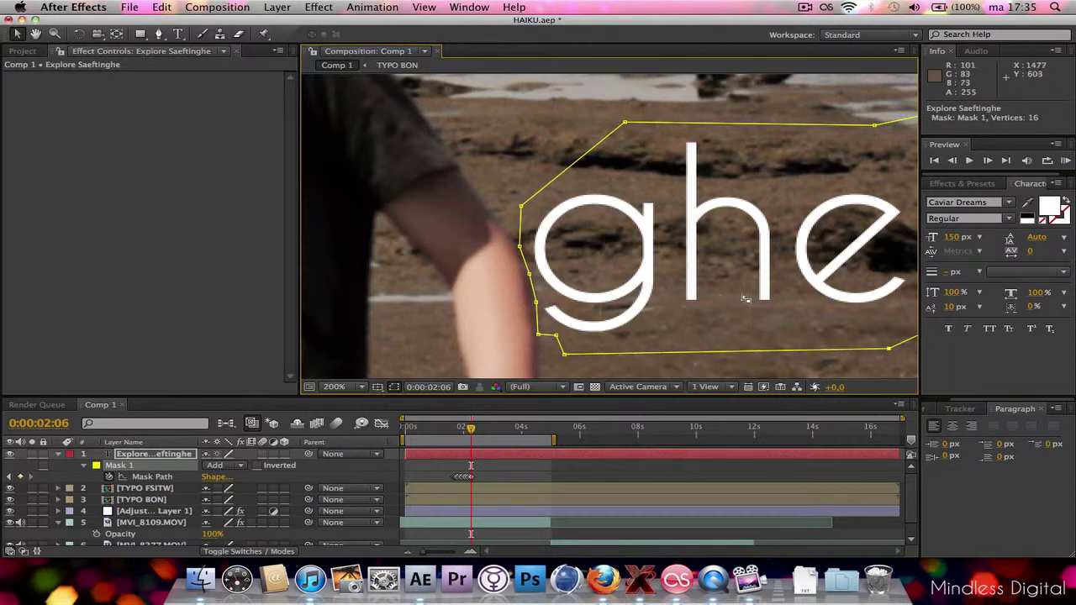
Set the work area to run from 0:00:01:04 to 0:00:03:03
{"action": "key", "text": "slash"}
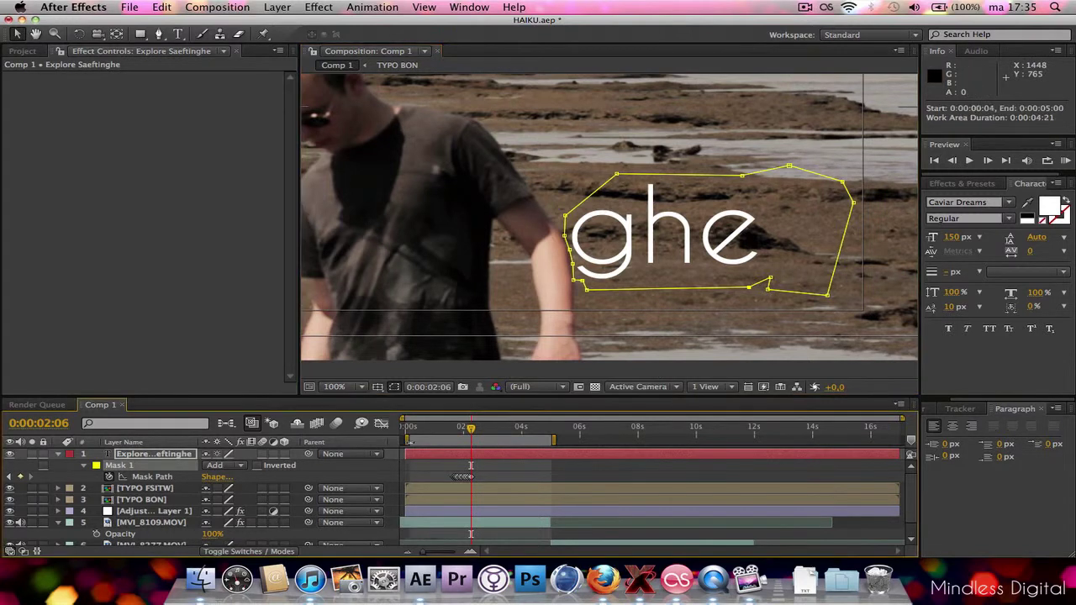
{"action": "left_click_drag", "start_coordinate": [405, 442], "coordinate": [436, 441]}
{"action": "left_click_drag", "start_coordinate": [554, 440], "coordinate": [499, 440]}
Frame the footage in the Composition viewer at half-size zoom
{"action": "key", "text": "comma"}
{"action": "key", "text": "comma"}
{"action": "key", "text": "comma"}
{"action": "key", "text": "comma"}
{"action": "key", "text": "period"}
{"action": "key", "text": "period"}
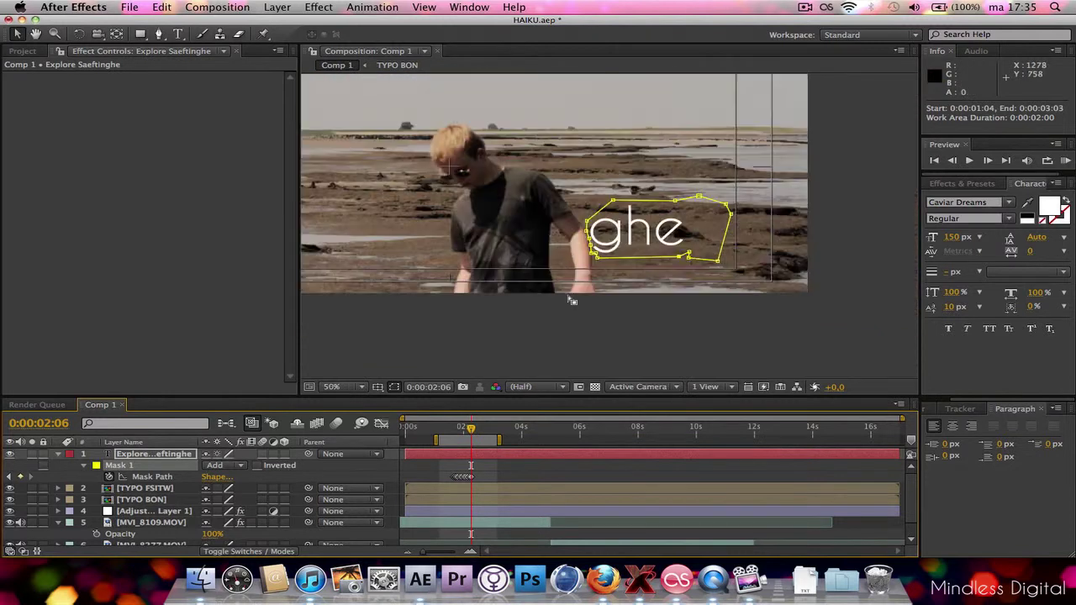
{"action": "key", "text": "h"}
{"action": "left_click_drag", "start_coordinate": [543, 247], "coordinate": [657, 306]}
{"action": "key", "text": "v"}
{"action": "right_click", "coordinate": [603, 82]}
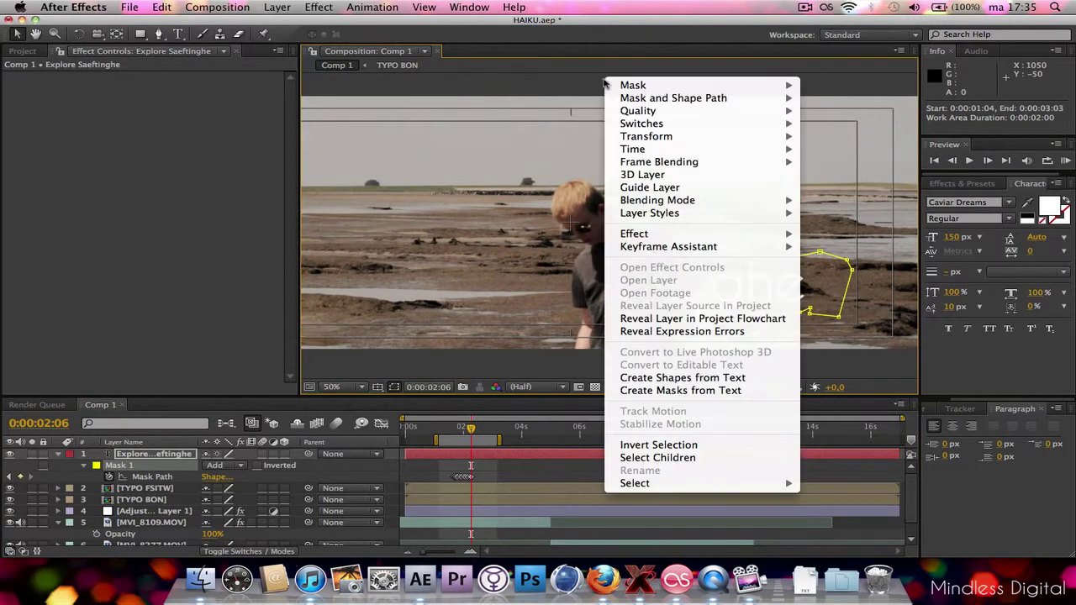
{"action": "key", "text": "Escape"}
{"action": "key", "text": "comma"}
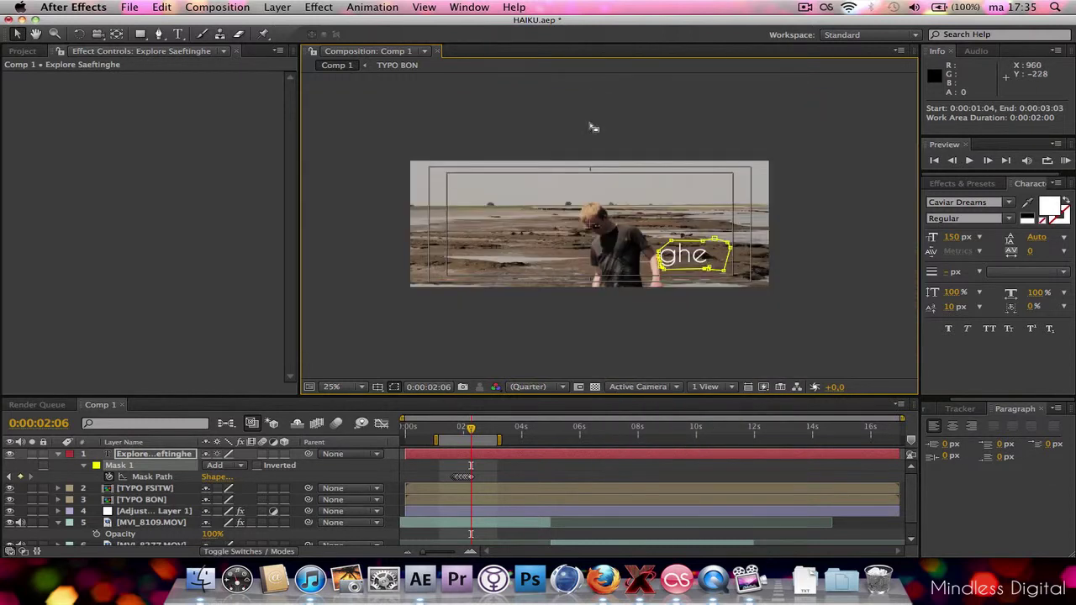
{"action": "key", "text": "period"}
{"action": "key", "text": "h"}
{"action": "left_click_drag", "start_coordinate": [586, 133], "coordinate": [603, 111]}
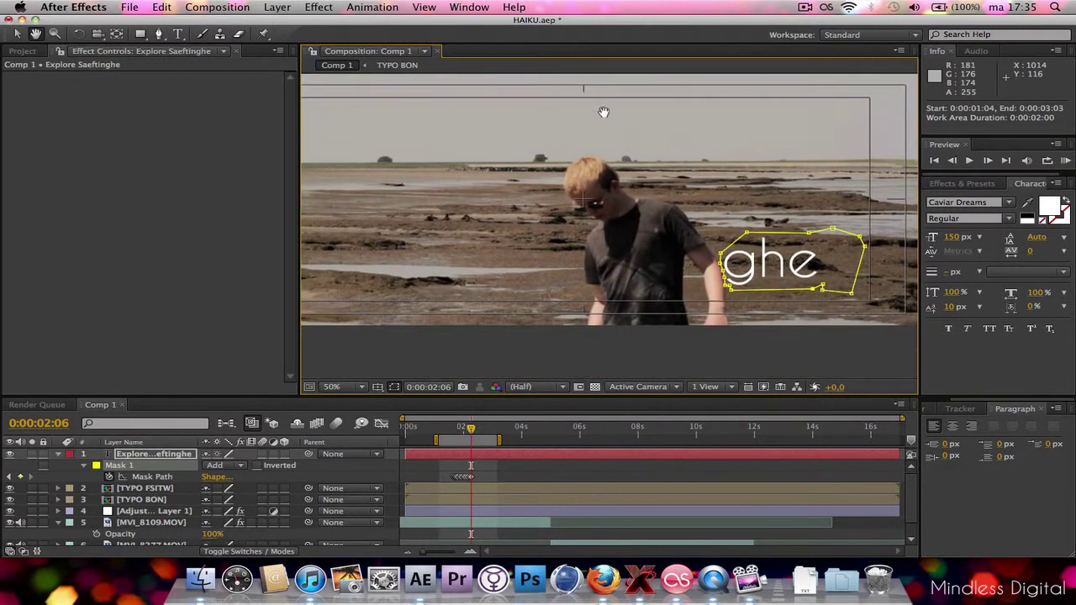
{"action": "key", "text": "v"}
{"action": "right_click", "coordinate": [706, 373]}
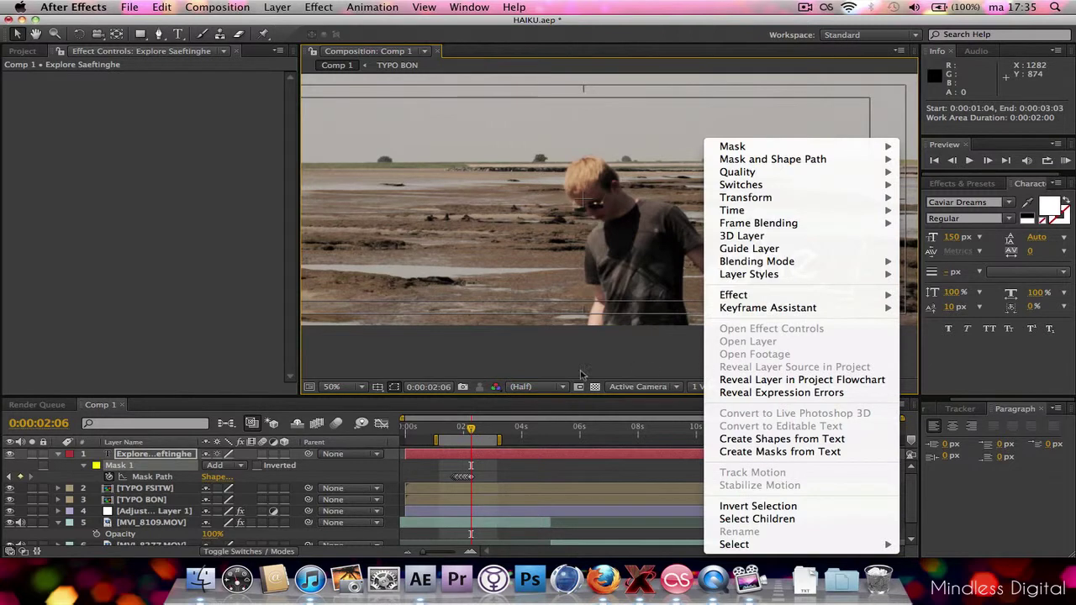
{"action": "key", "text": "Escape"}
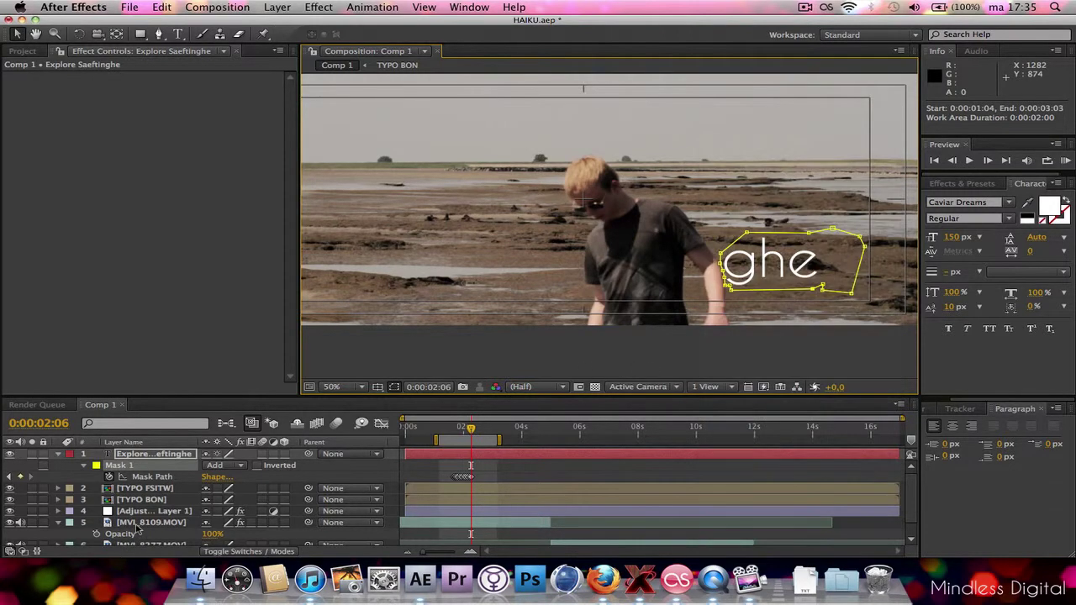
Select the MVI_8109.MOV layer and render a RAM Preview of the work area
{"action": "left_click", "coordinate": [145, 524]}
{"action": "scroll", "coordinate": [588, 345], "scroll_direction": "down", "scroll_amount": 3}
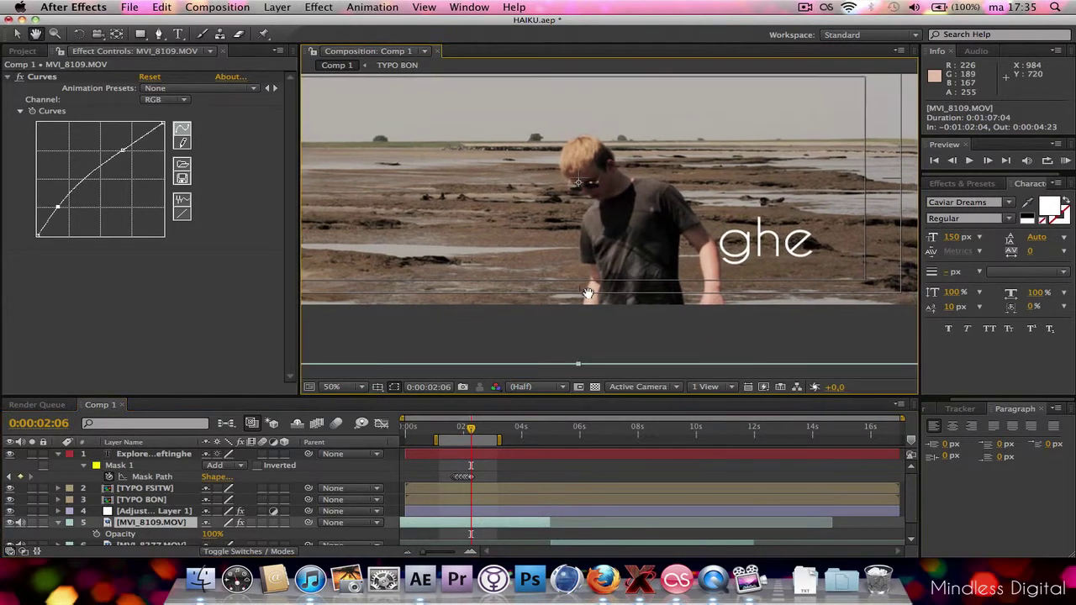
{"action": "right_click", "coordinate": [647, 372]}
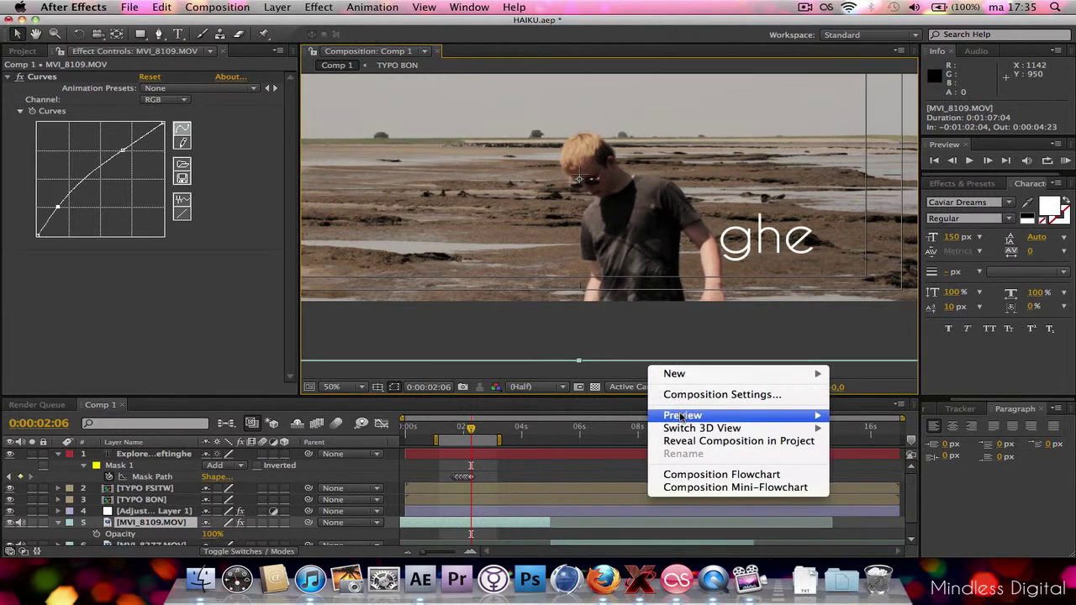
{"action": "mouse_move", "coordinate": [682, 416]}
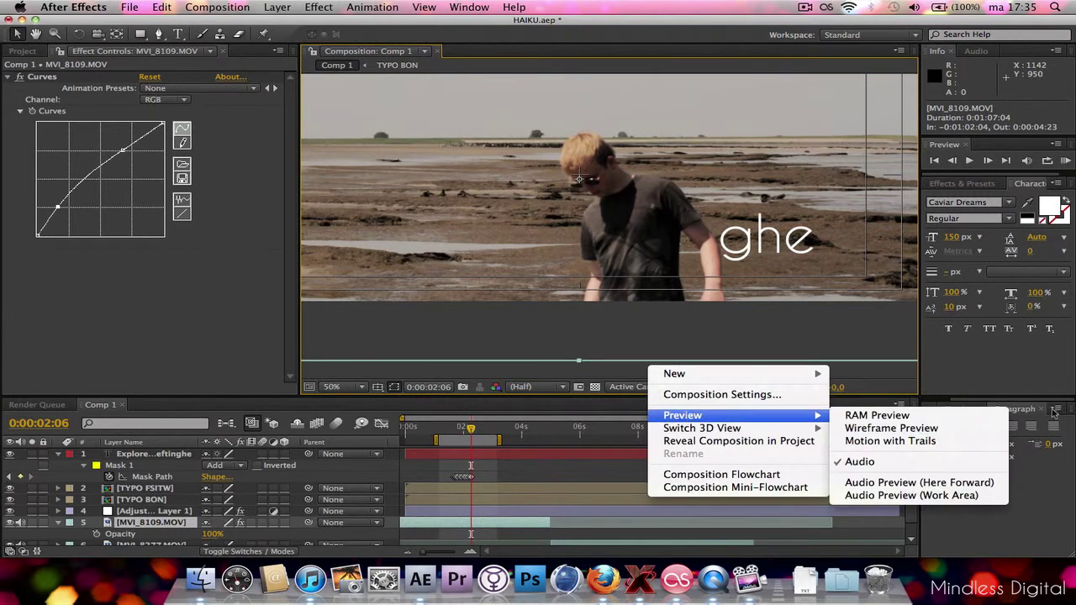
{"action": "left_click", "coordinate": [915, 415]}
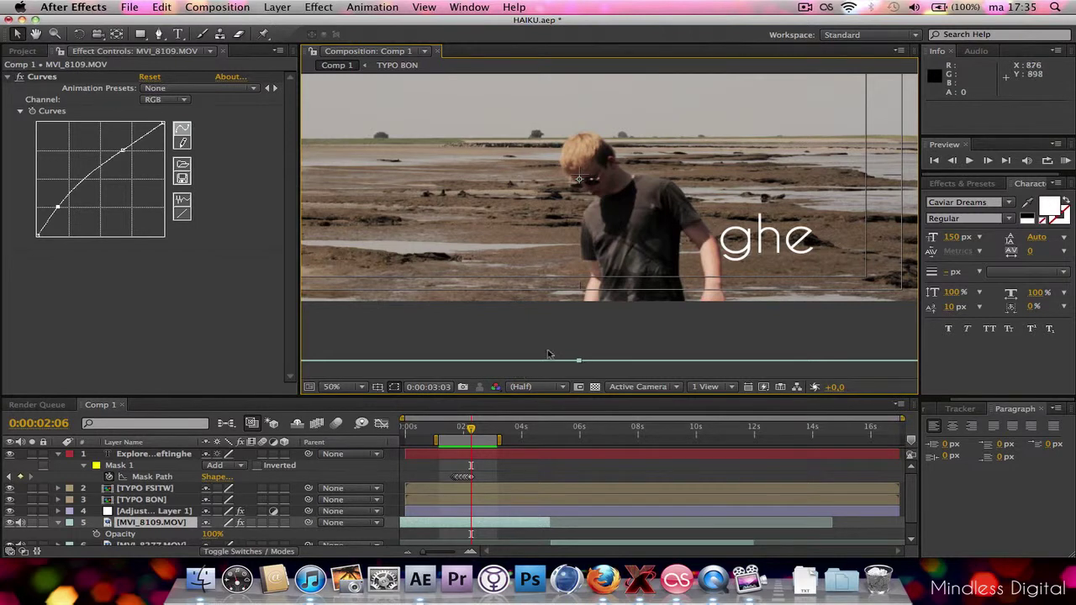
Select Mask 1 on the Explore Saeftinghe title layer and raise its feather to 10 pixels
{"action": "left_click", "coordinate": [540, 375]}
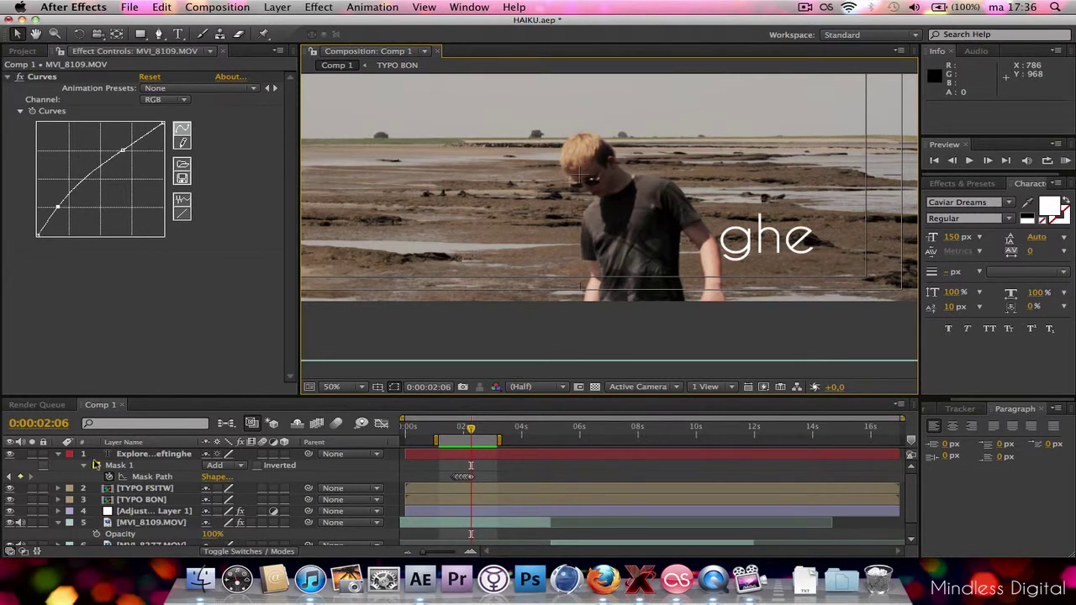
{"action": "left_click", "coordinate": [131, 458]}
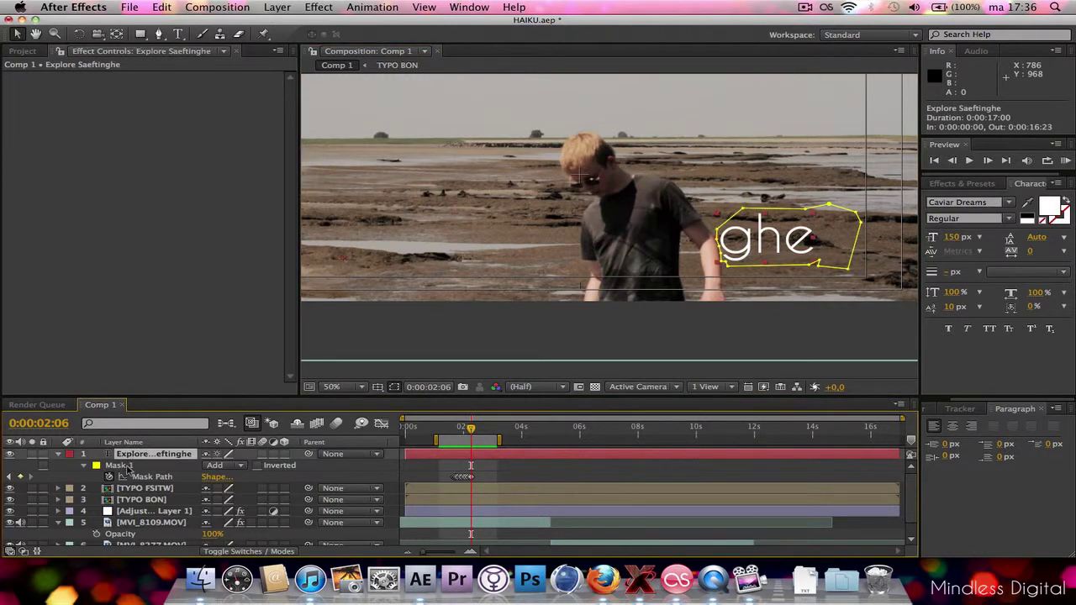
{"action": "left_click", "coordinate": [126, 465]}
{"action": "key", "text": "f"}
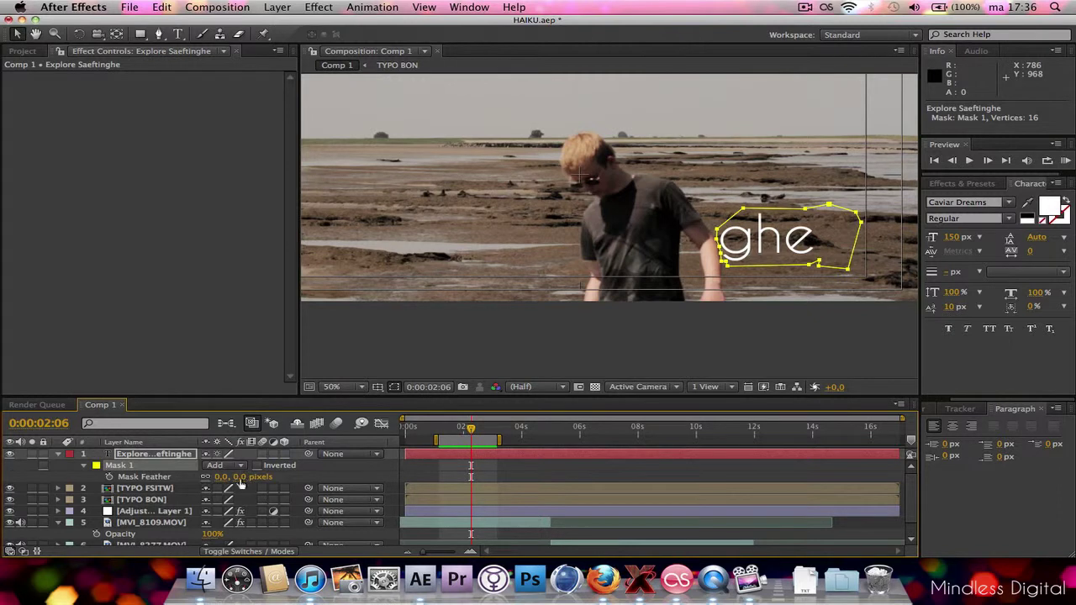
{"action": "left_click_drag", "start_coordinate": [242, 477], "coordinate": [249, 476]}
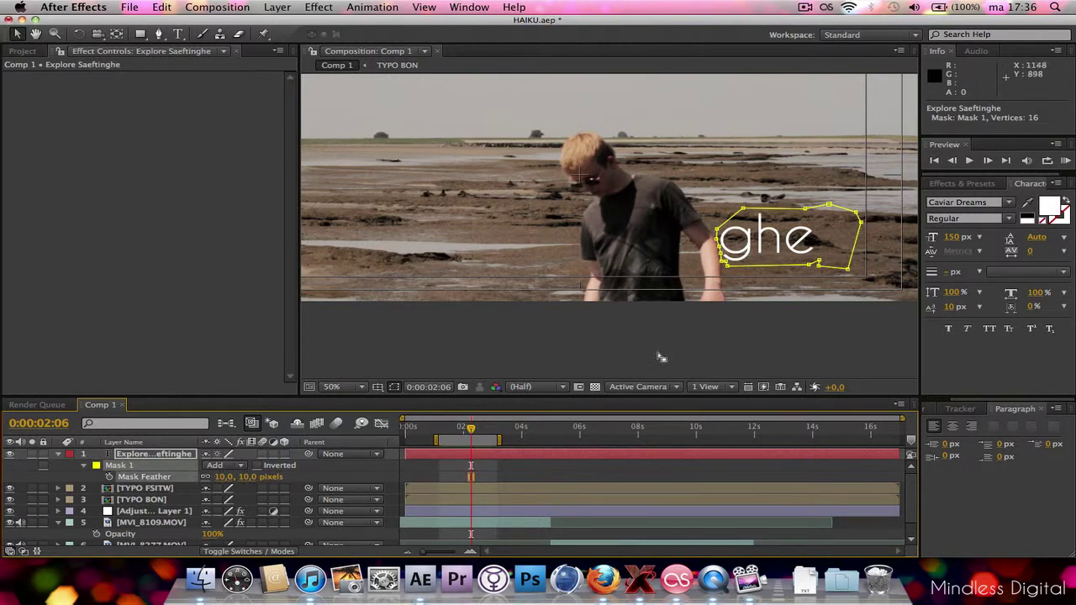
Check the feathered edge around 'ghe' on nearby frames, then lower Mask 1's feather to 3 pixels
{"action": "key", "text": "period"}
{"action": "left_click_drag", "start_coordinate": [785, 305], "coordinate": [648, 305]}
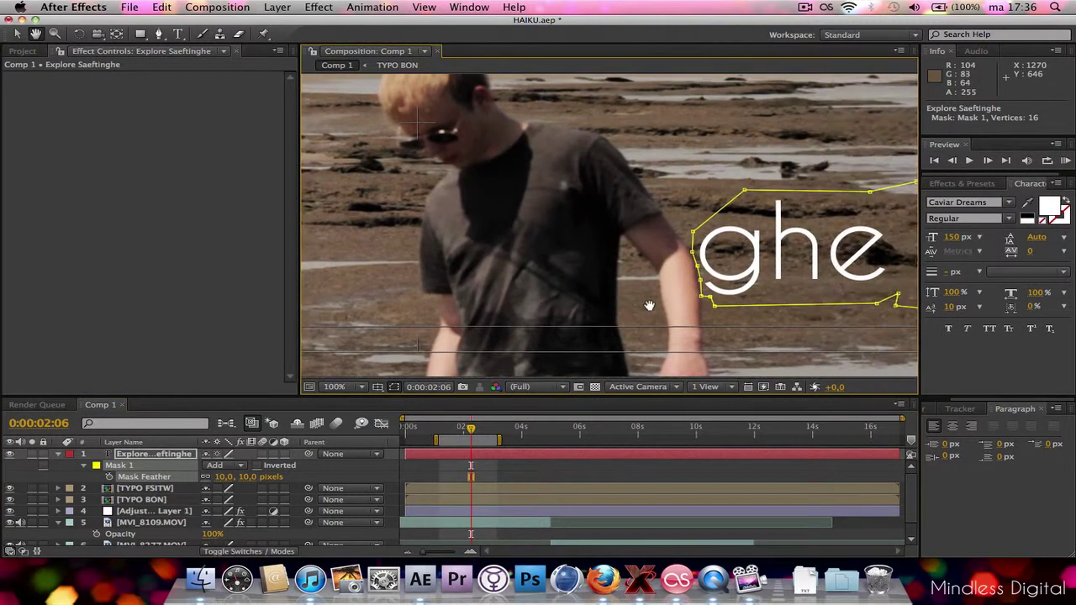
{"action": "left_click_drag", "start_coordinate": [471, 430], "coordinate": [466, 431]}
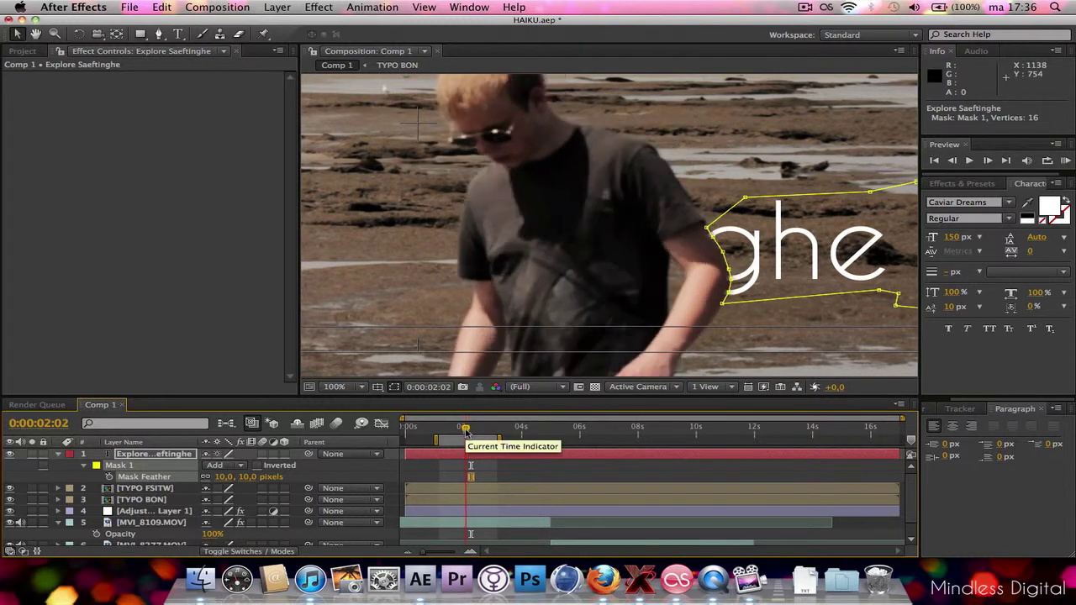
{"action": "scroll", "coordinate": [832, 263], "scroll_direction": "up", "scroll_amount": 1}
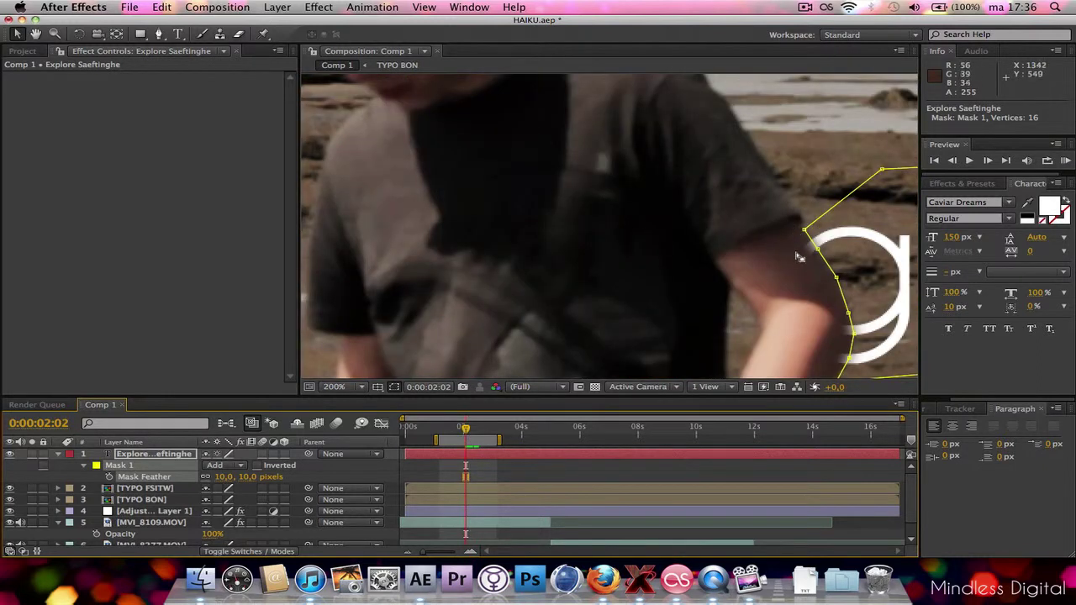
{"action": "left_click", "coordinate": [245, 476]}
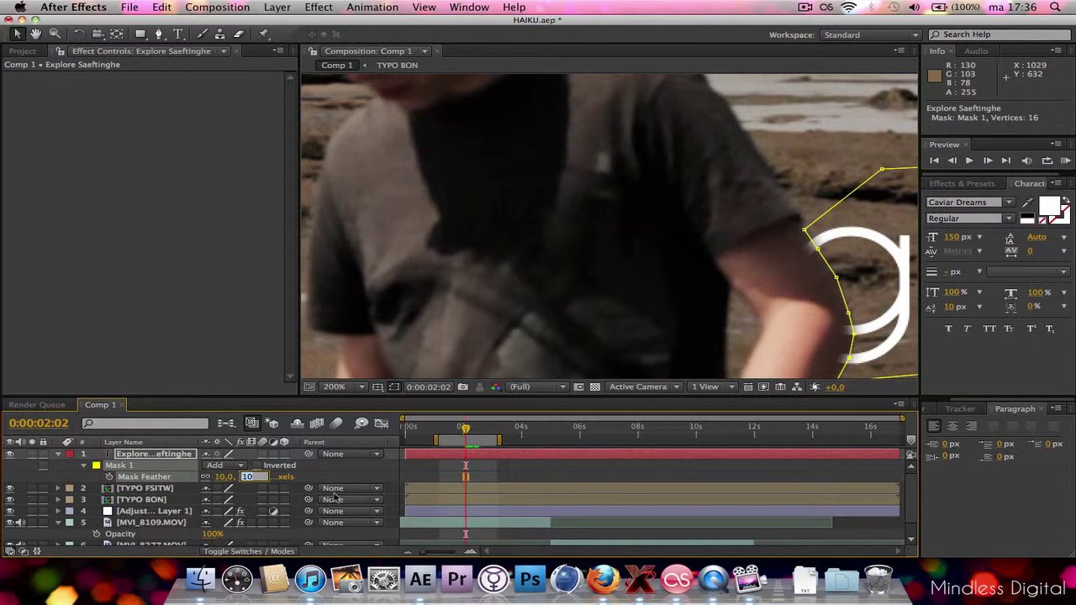
{"action": "type", "text": "3"}
{"action": "key", "text": "Return"}
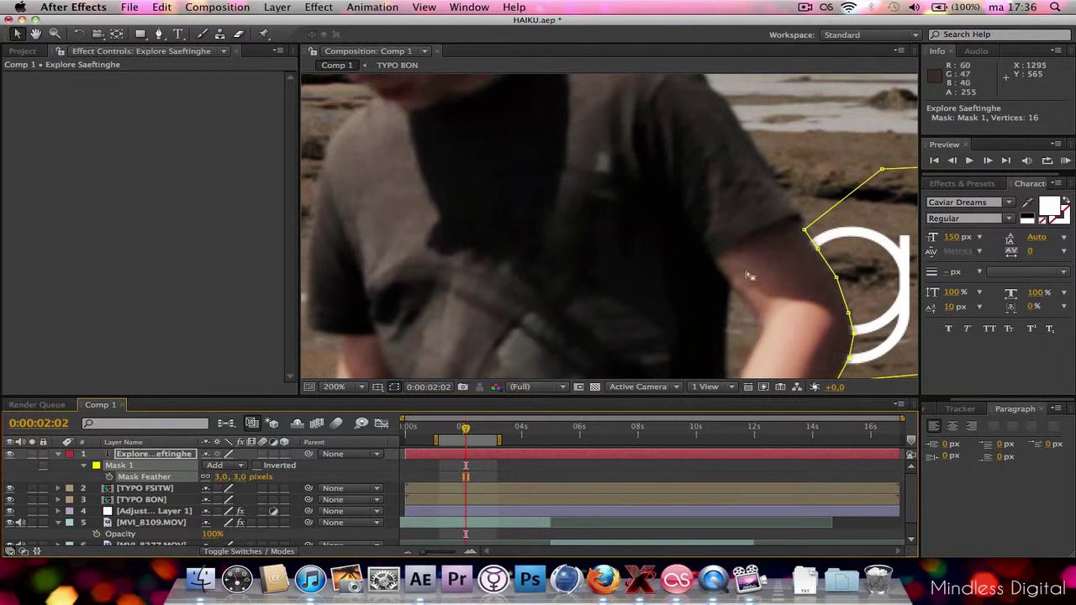
{"action": "scroll", "coordinate": [828, 200], "scroll_direction": "down", "scroll_amount": 6}
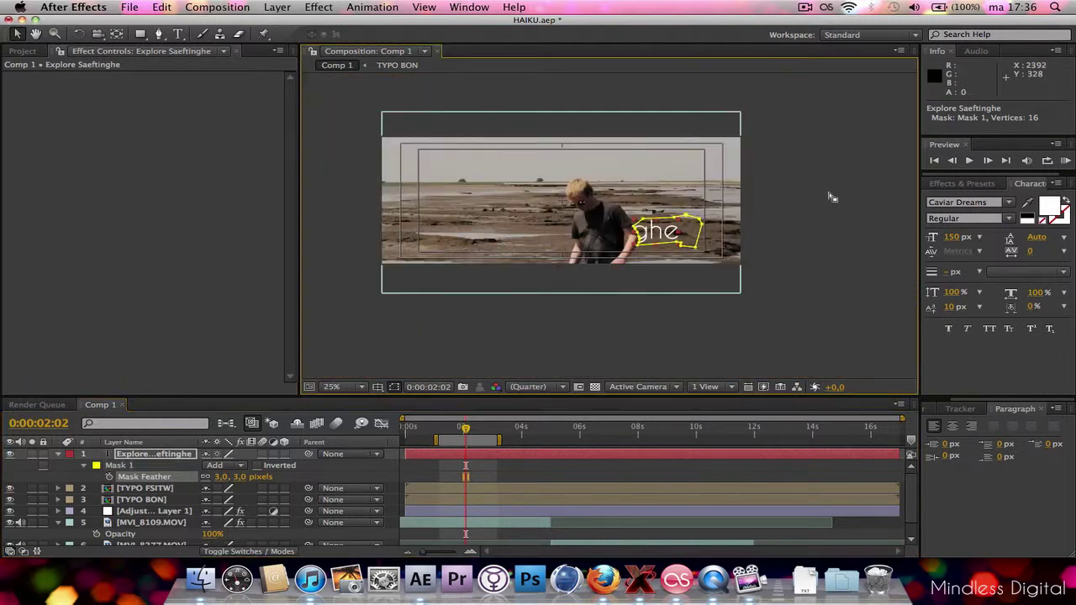
{"action": "scroll", "coordinate": [828, 199], "scroll_direction": "up", "scroll_amount": 1}
{"action": "scroll", "coordinate": [866, 202], "scroll_direction": "down", "scroll_amount": 1}
{"action": "left_click", "coordinate": [867, 202]}
{"action": "scroll", "coordinate": [868, 202], "scroll_direction": "up", "scroll_amount": 1}
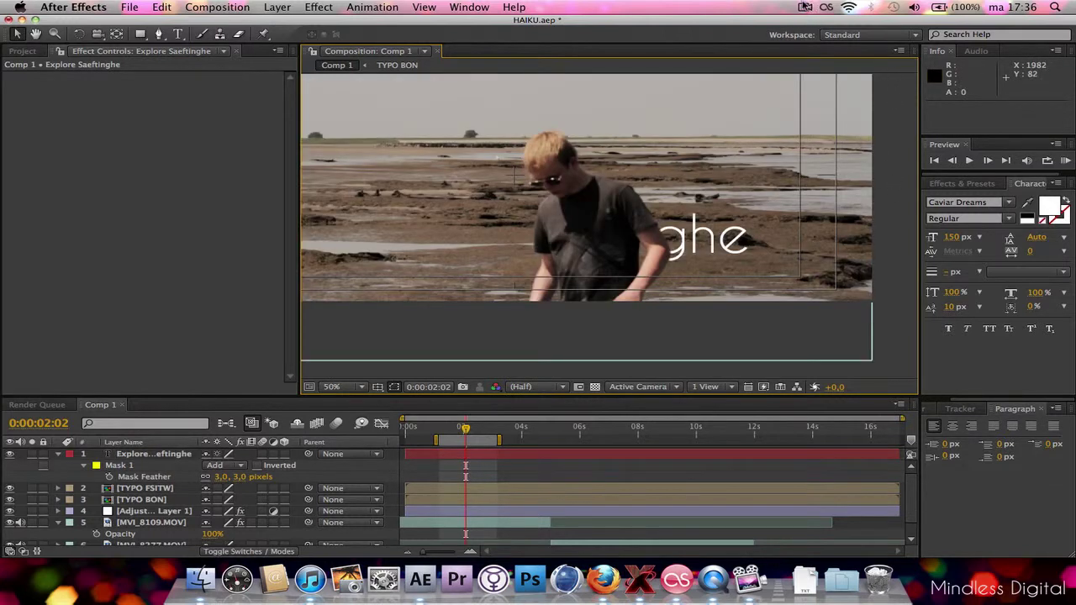
{"action": "left_click", "coordinate": [804, 8]}
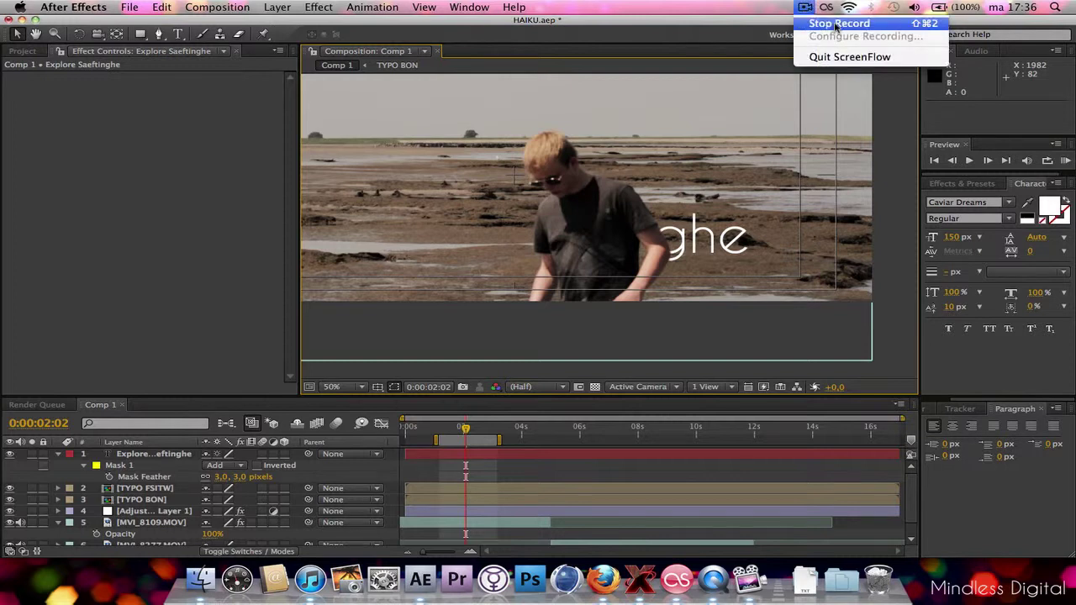